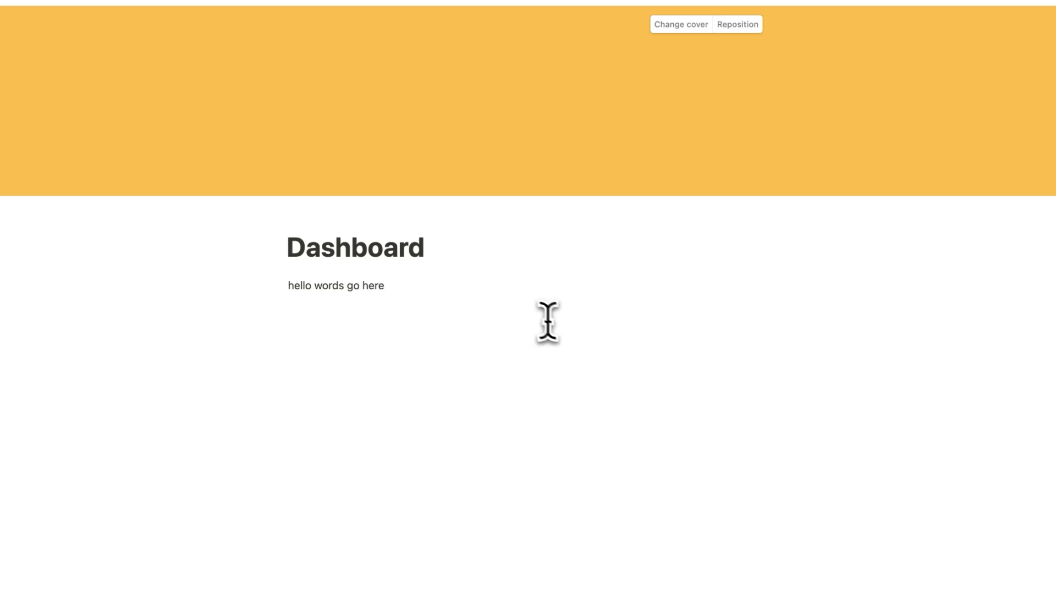
Embed a sub-page titled "new page" below the text "hello words go here" on the Dashboard page.
type("/image")
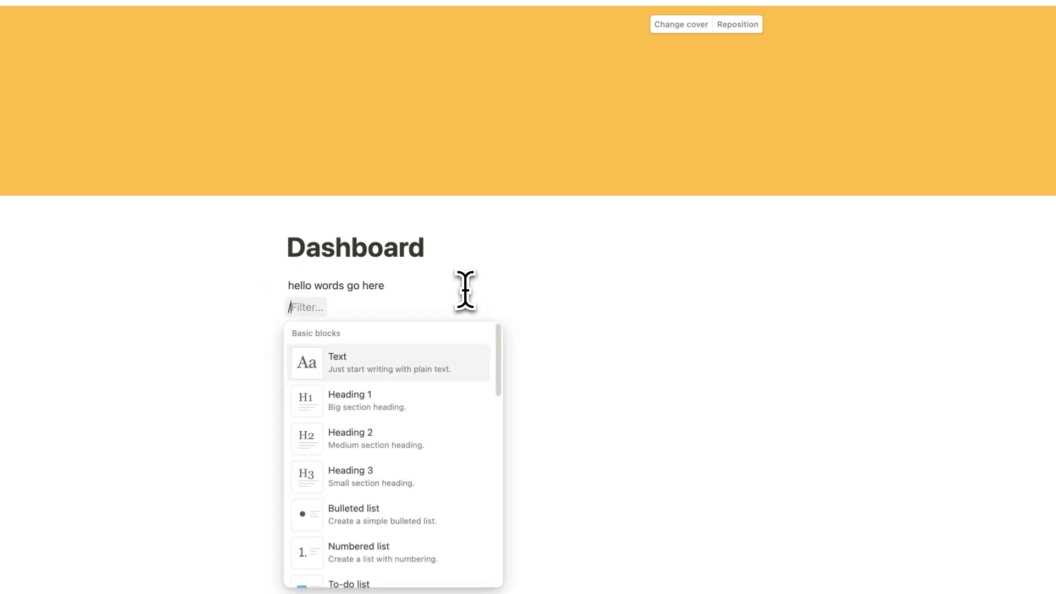
mouse_move(414, 352)
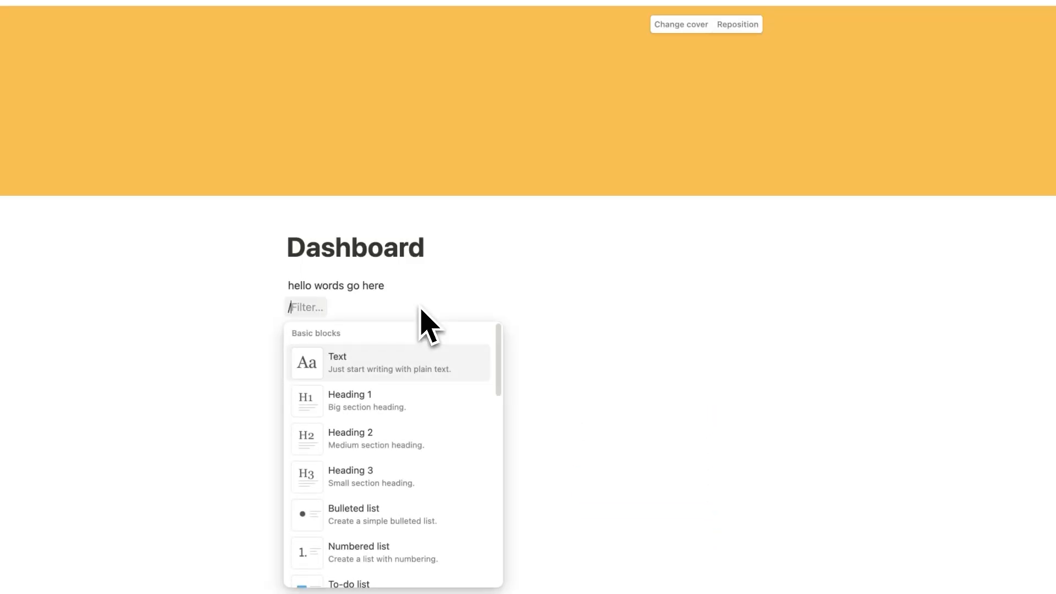
type("page")
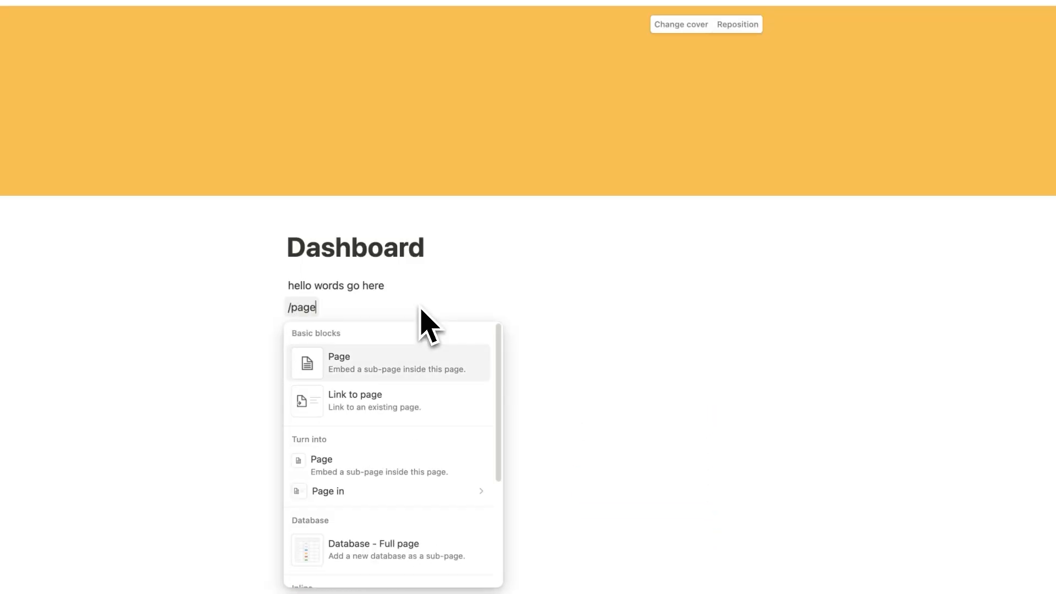
left_click(365, 364)
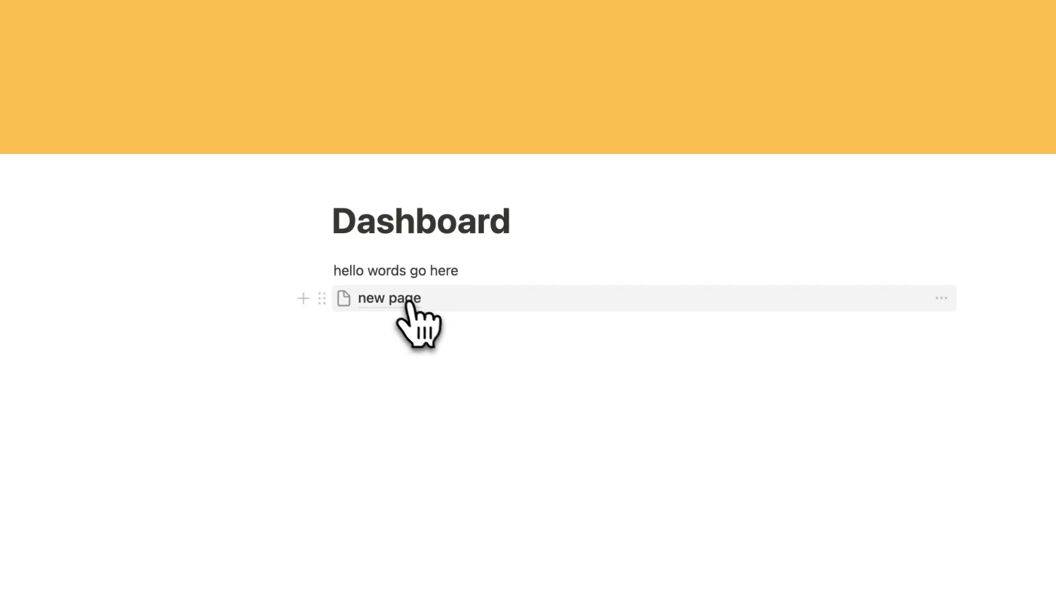
mouse_move(395, 302)
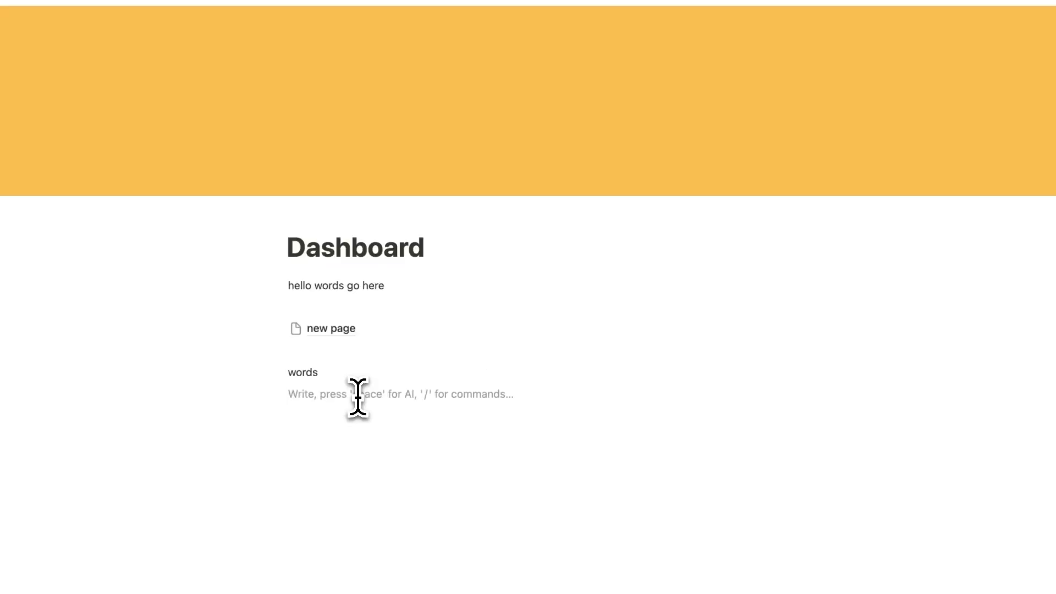
Look through the block types available for the empty line below "words", from basic blocks and media to embeds and synced databases.
type("/")
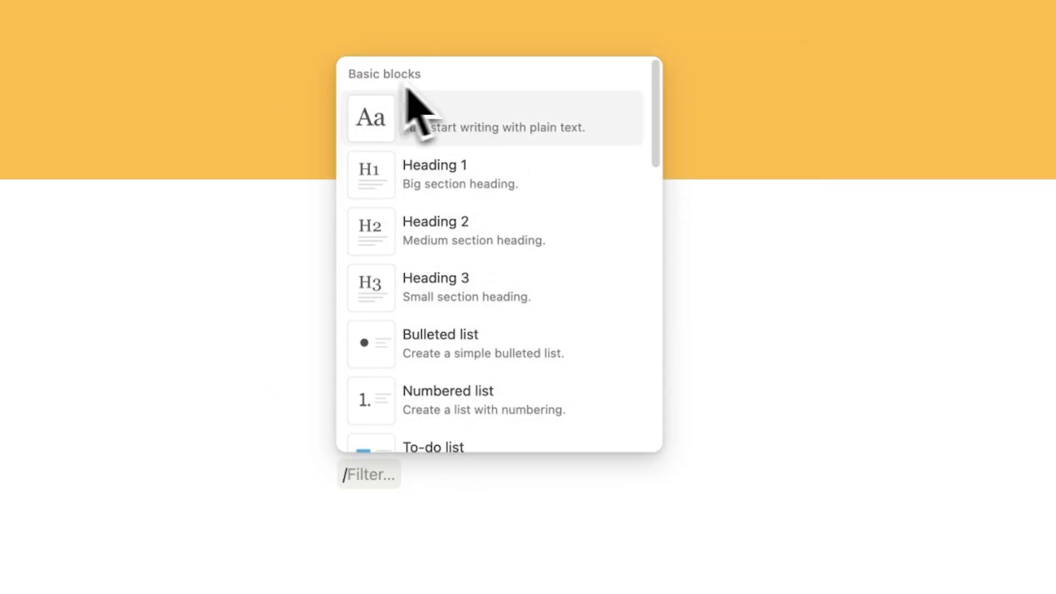
scroll(561, 154, "down", 8)
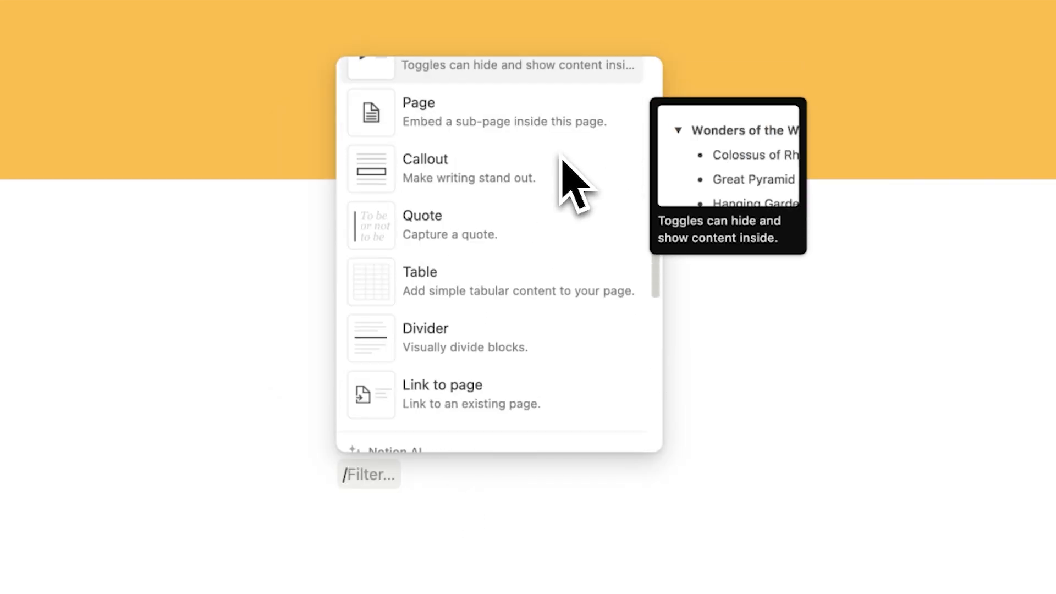
scroll(561, 160, "down", 15)
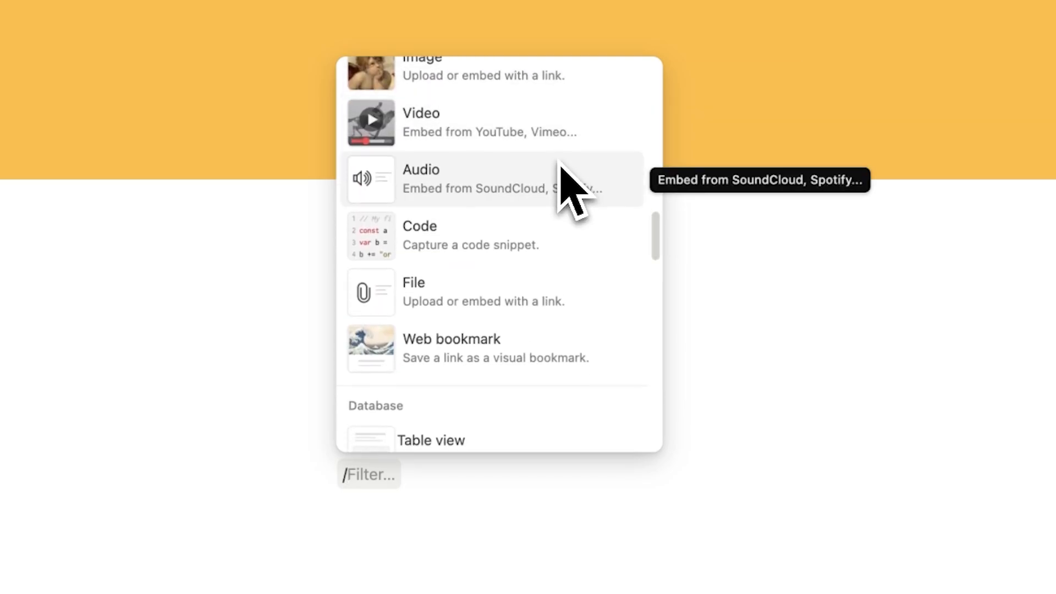
scroll(560, 163, "down", 15)
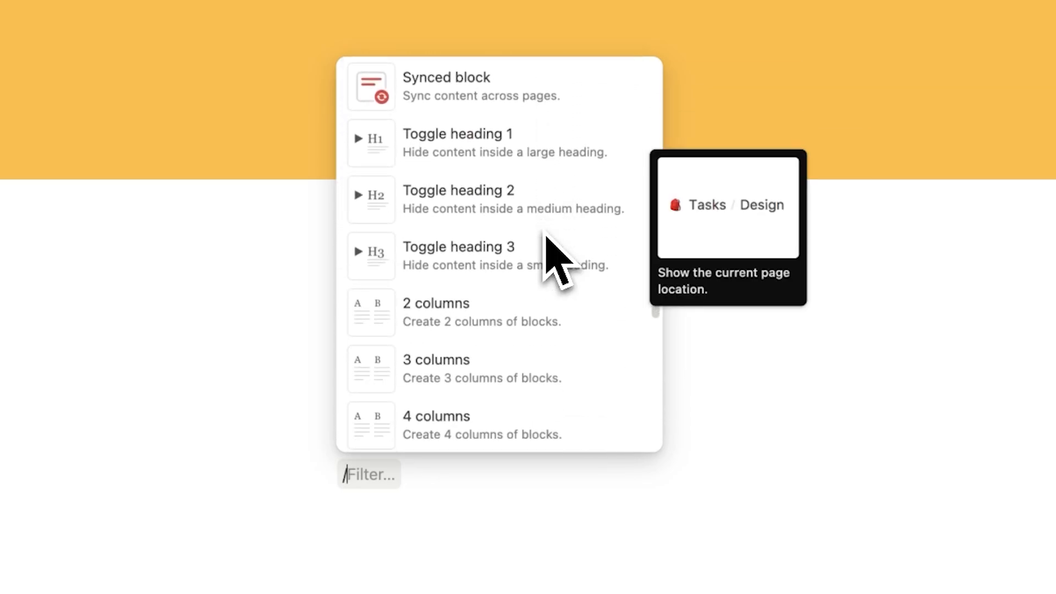
scroll(547, 235, "down", 15)
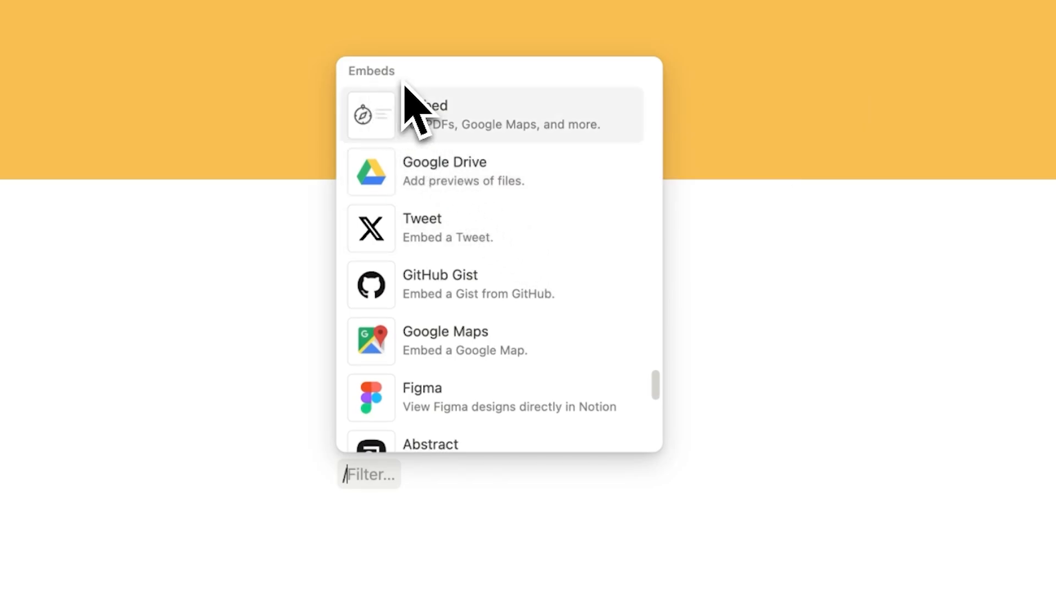
scroll(510, 169, "down", 1)
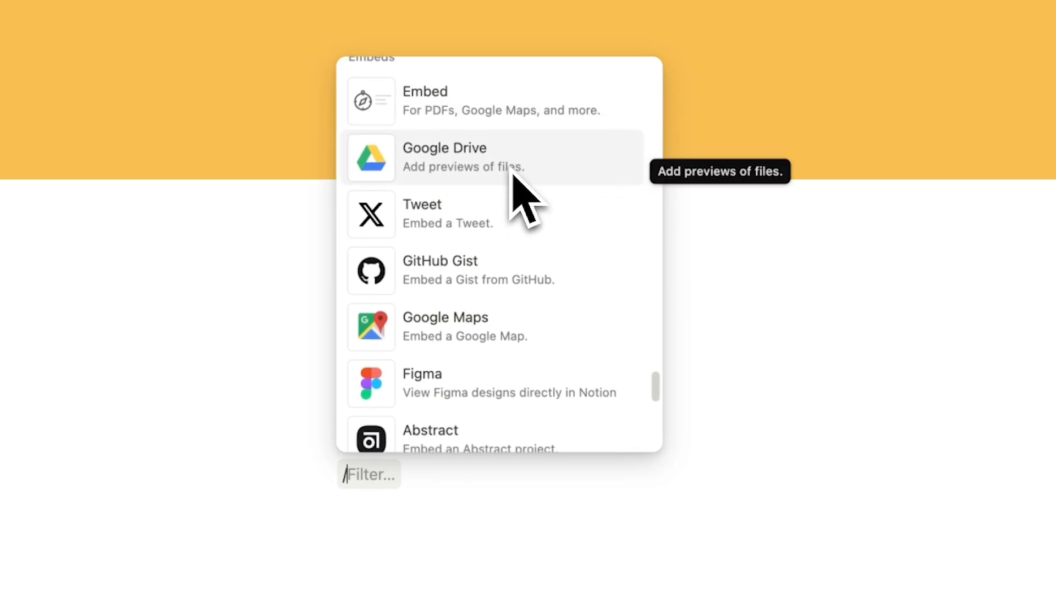
scroll(515, 181, "down", 6)
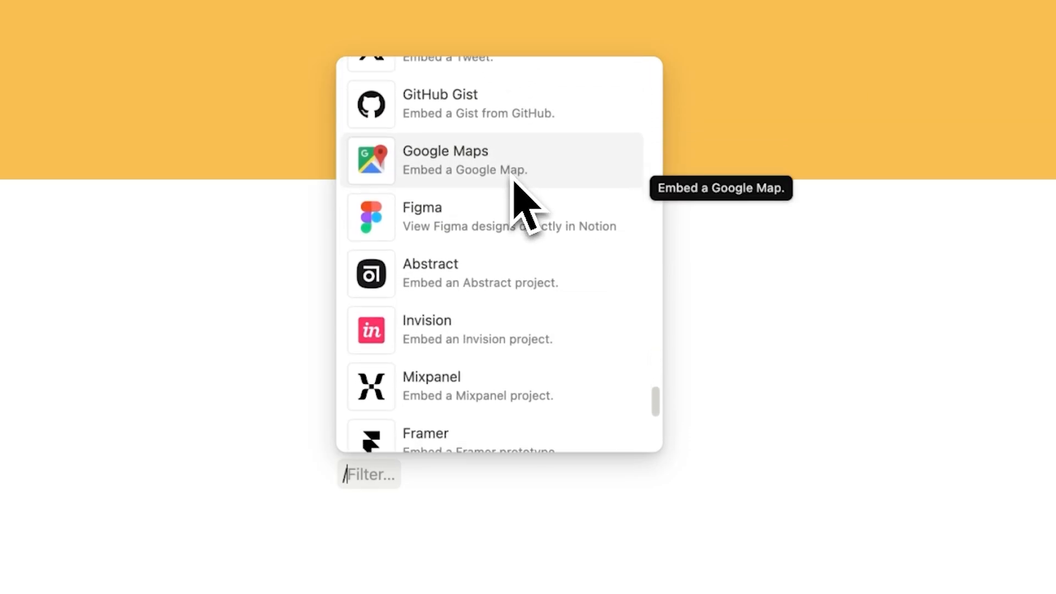
scroll(516, 188, "down", 3)
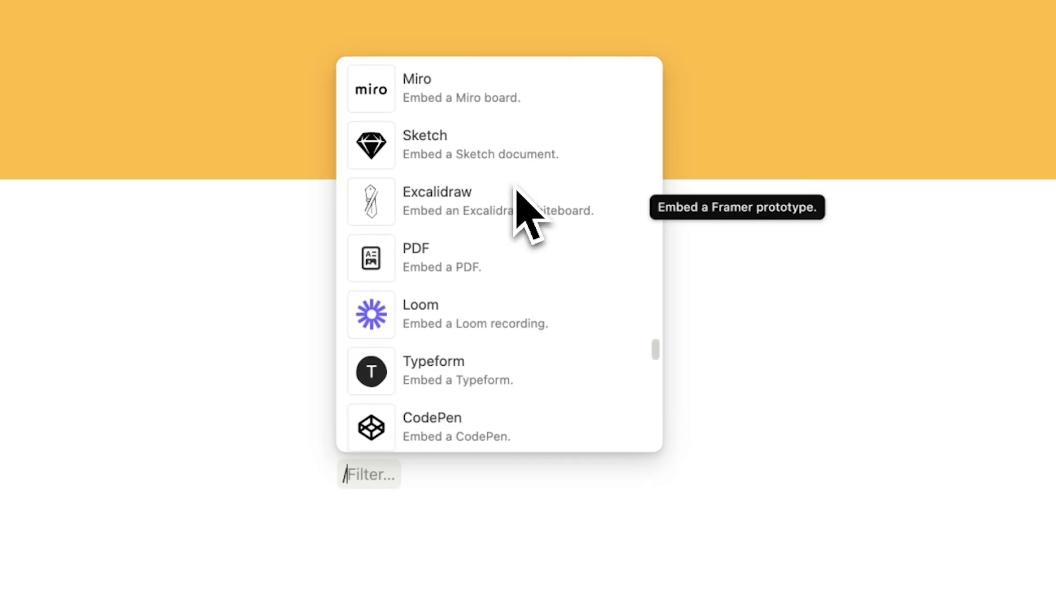
scroll(516, 188, "down", 7)
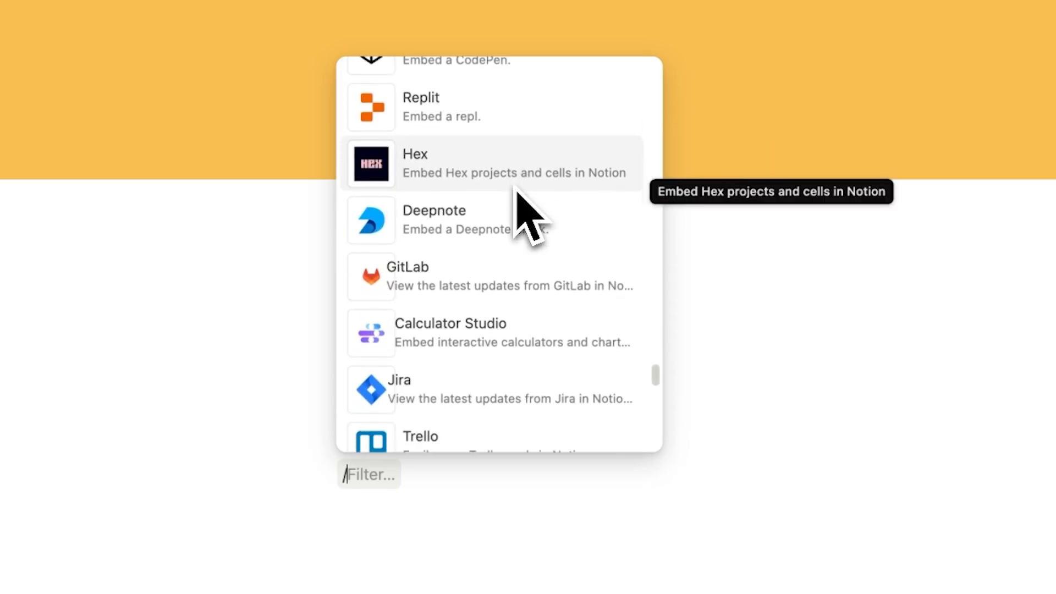
scroll(516, 188, "down", 8)
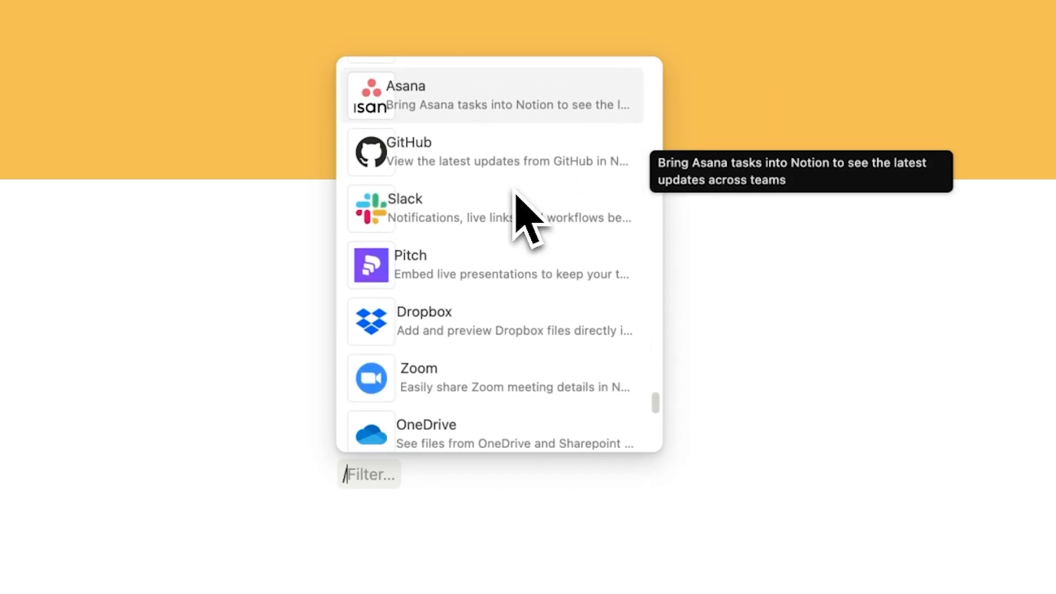
scroll(516, 192, "down", 11)
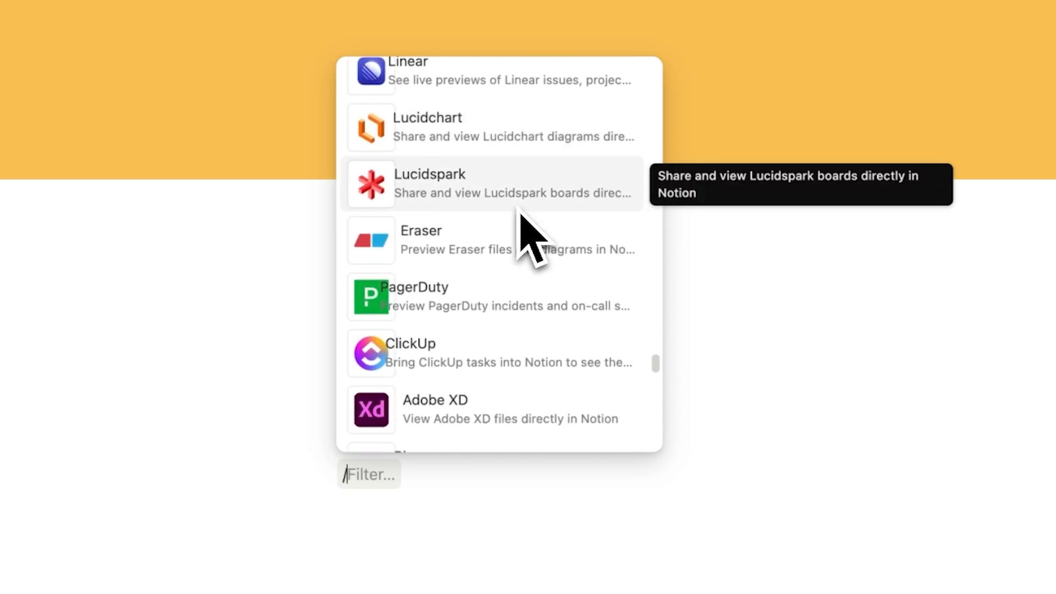
scroll(519, 214, "down", 10)
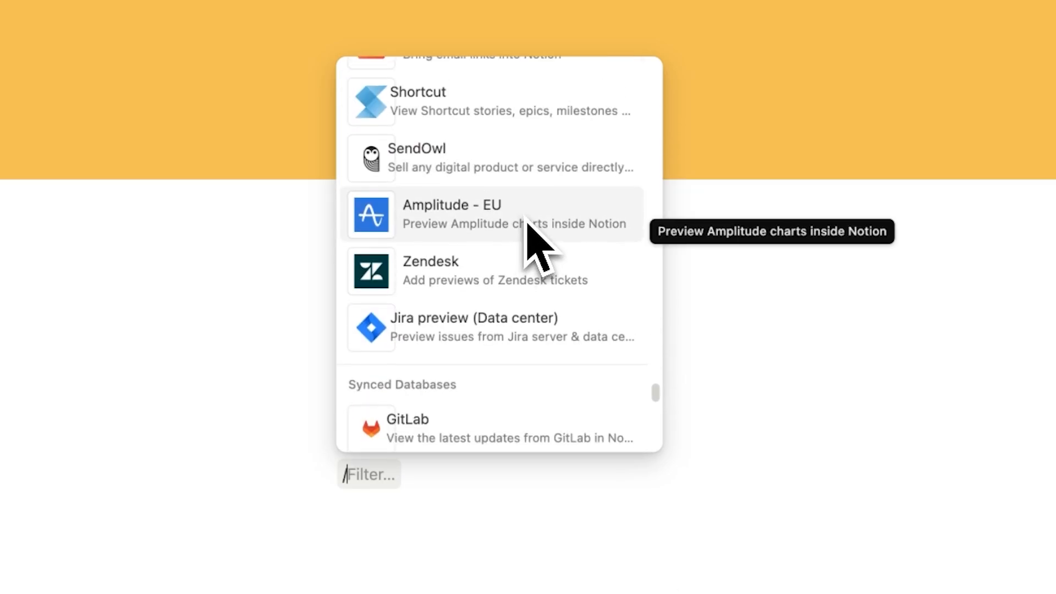
scroll(529, 231, "down", 10)
scroll(525, 264, "up", 20)
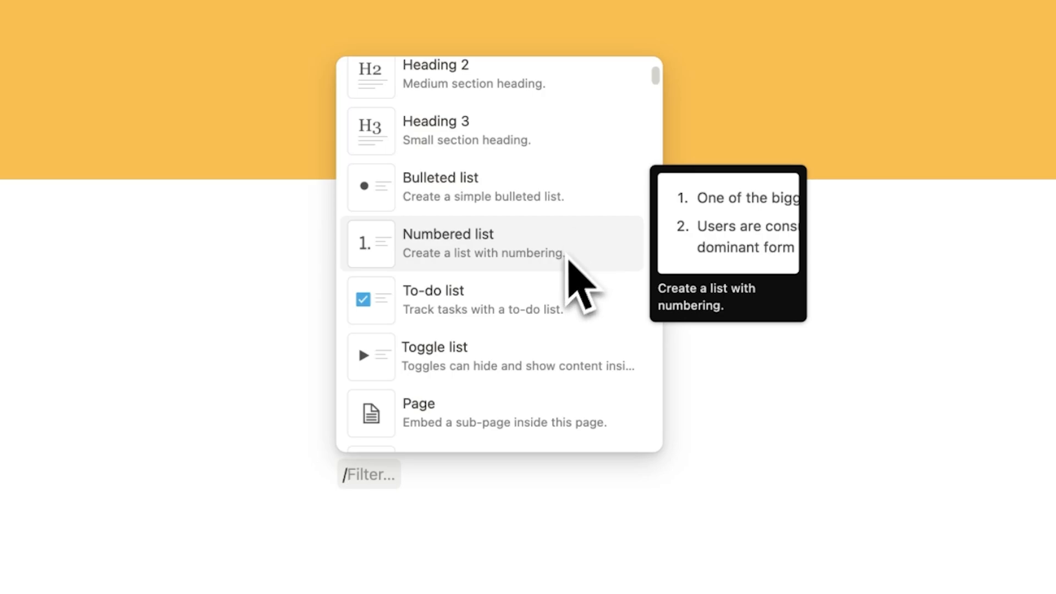
Insert a toggle list titled "pretty cool" below "words" and expand it to show its empty contents.
scroll(583, 308, "down", 3)
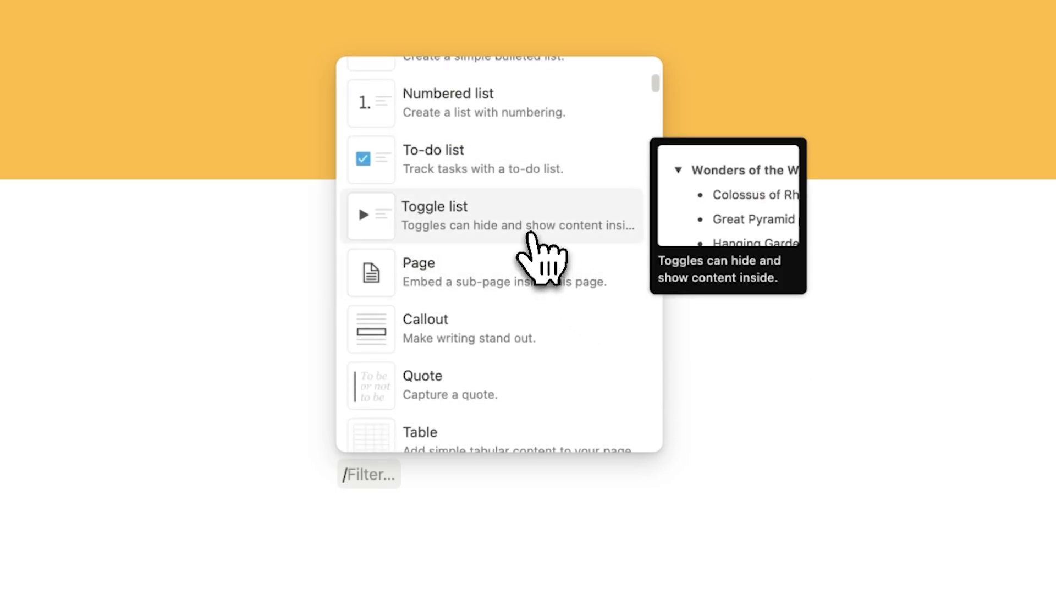
left_click(539, 242)
type("pretty cool")
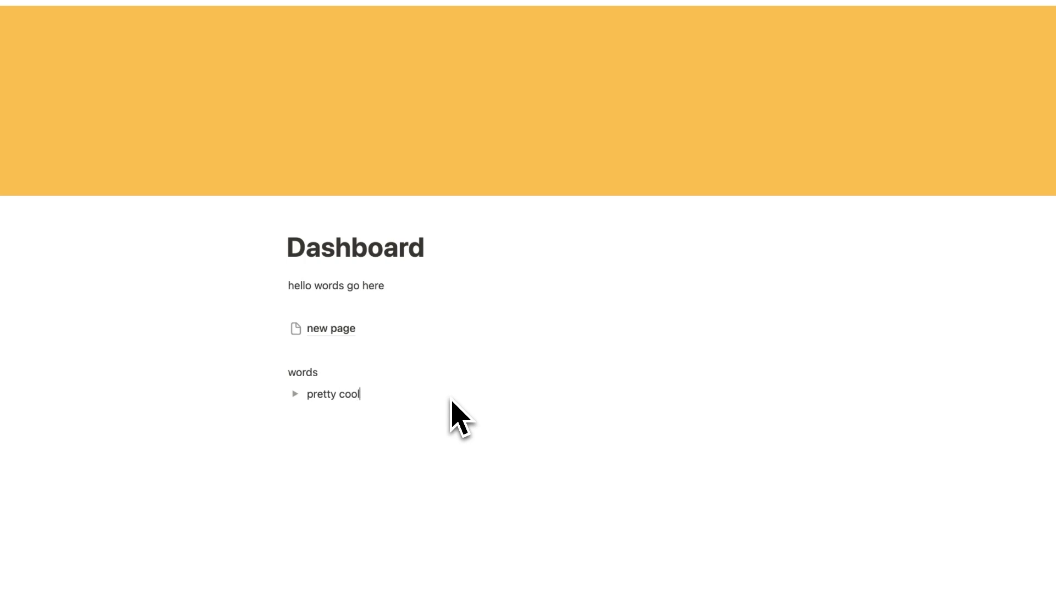
left_click(294, 394)
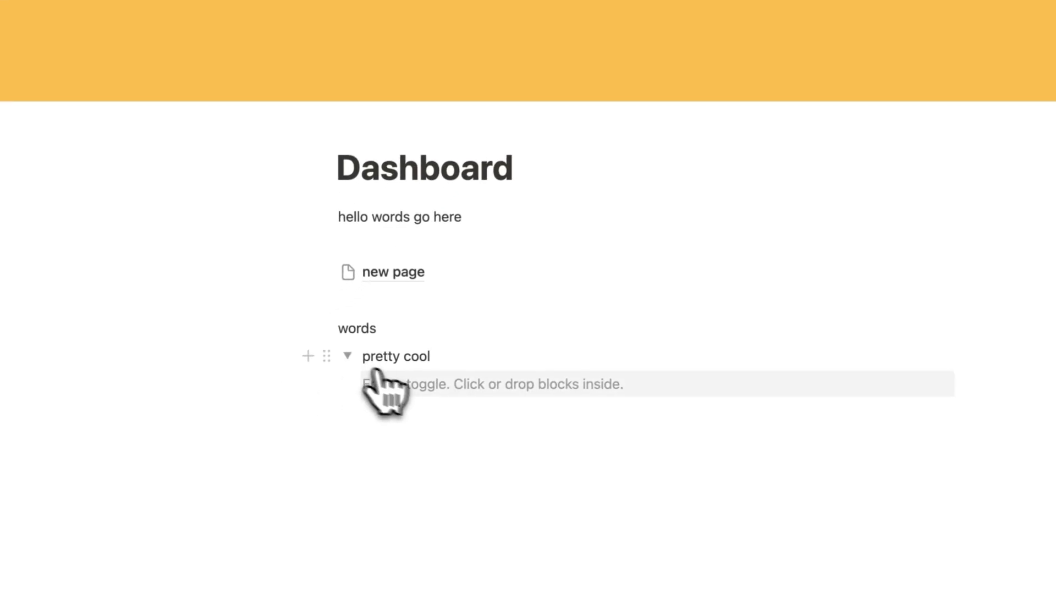
left_click(340, 416)
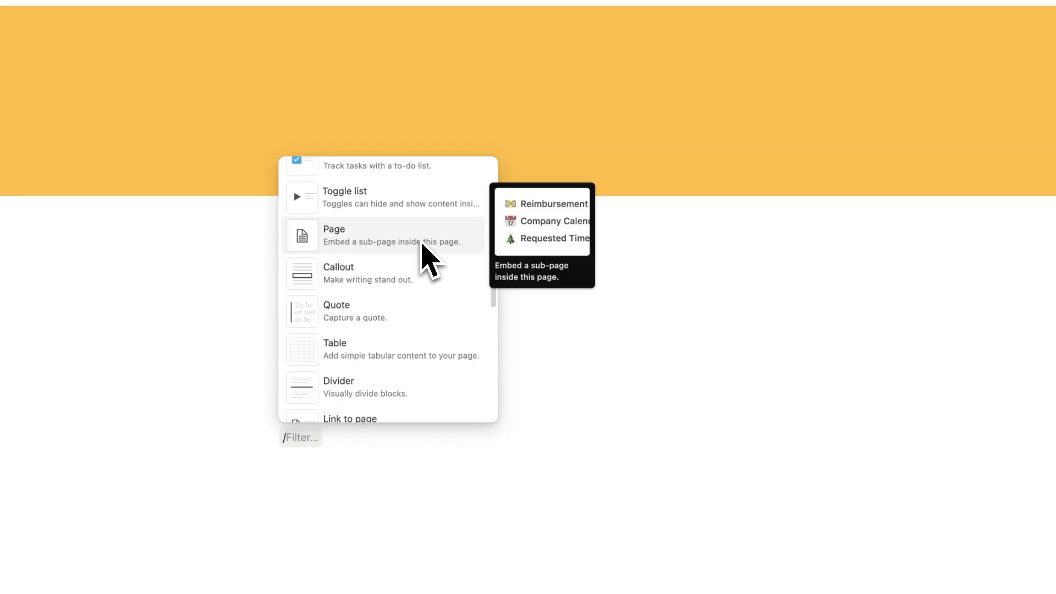
Look through the basic, media and database block types available for the line below the "pretty cool" toggle.
scroll(429, 275, "down", 3)
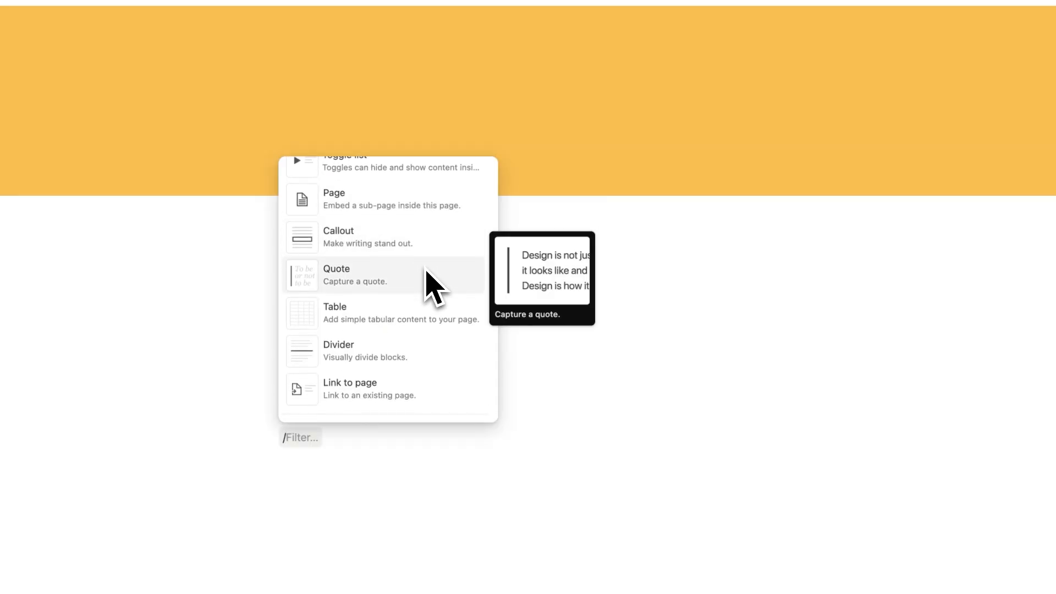
scroll(424, 270, "down", 1)
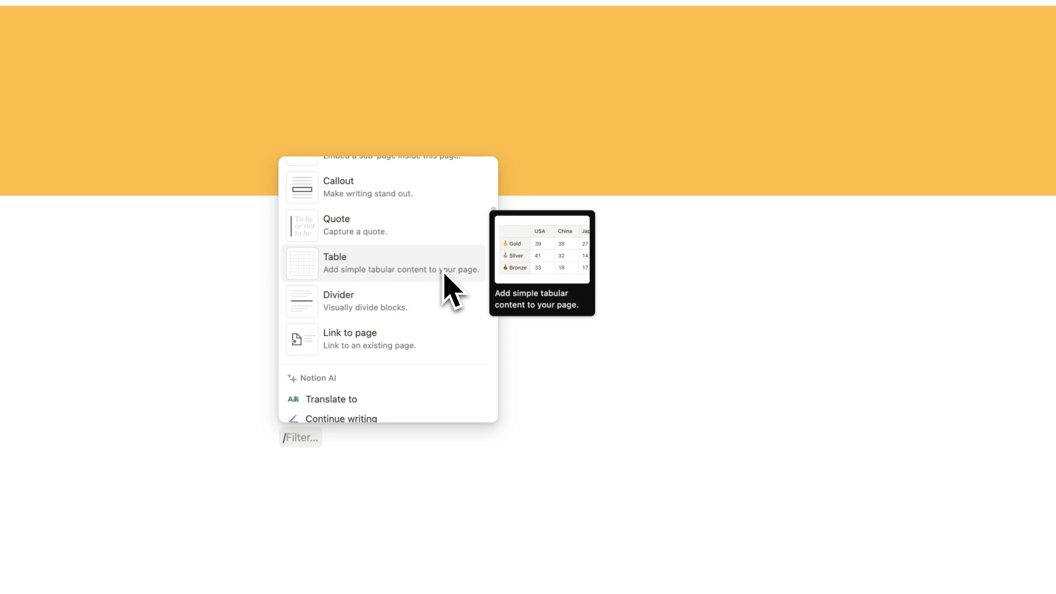
scroll(418, 272, "down", 5)
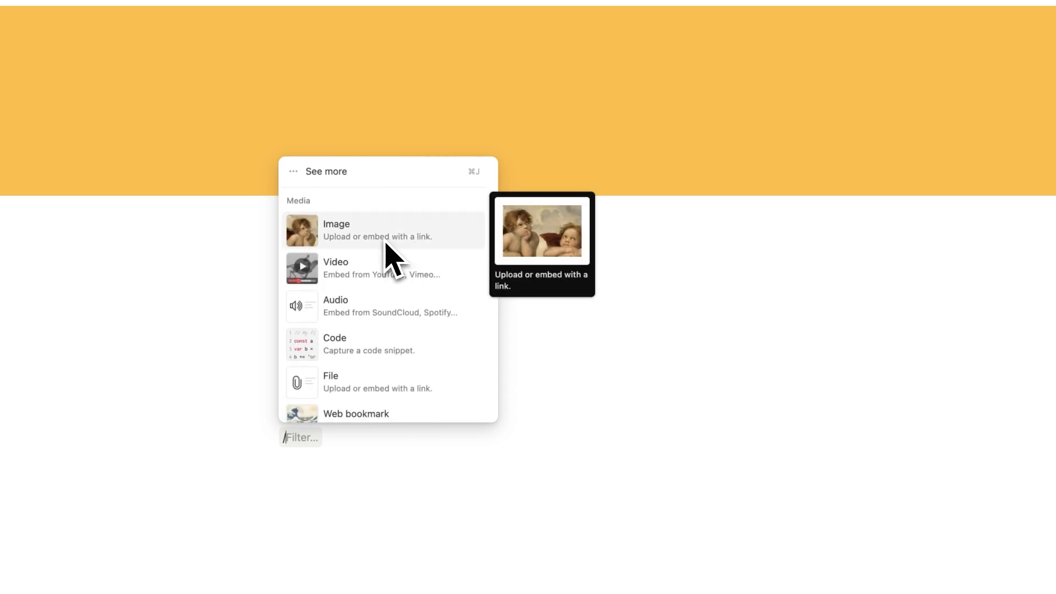
scroll(396, 248, "down", 3)
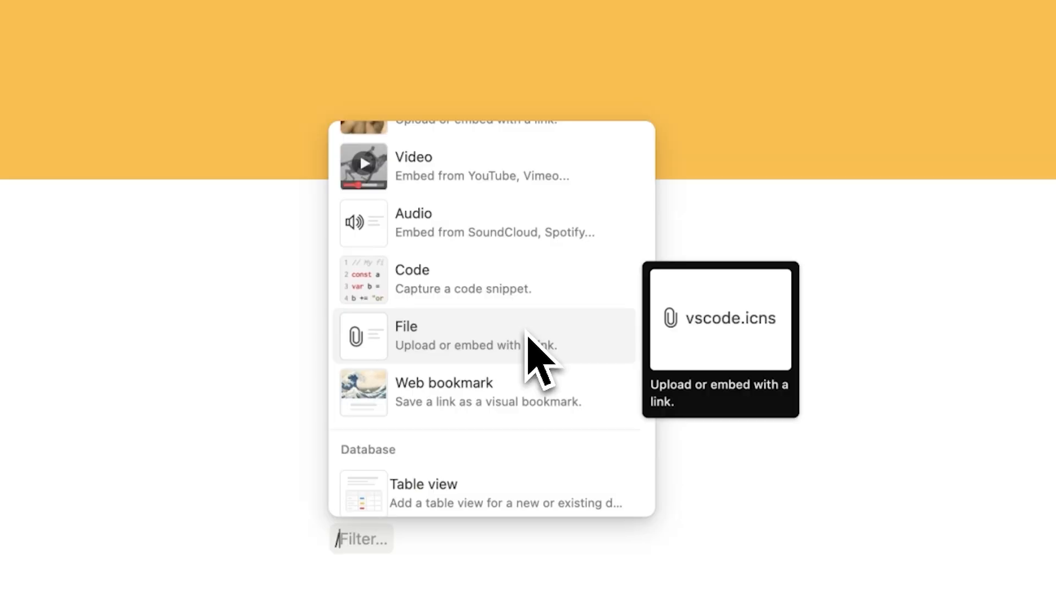
scroll(529, 347, "down", 10)
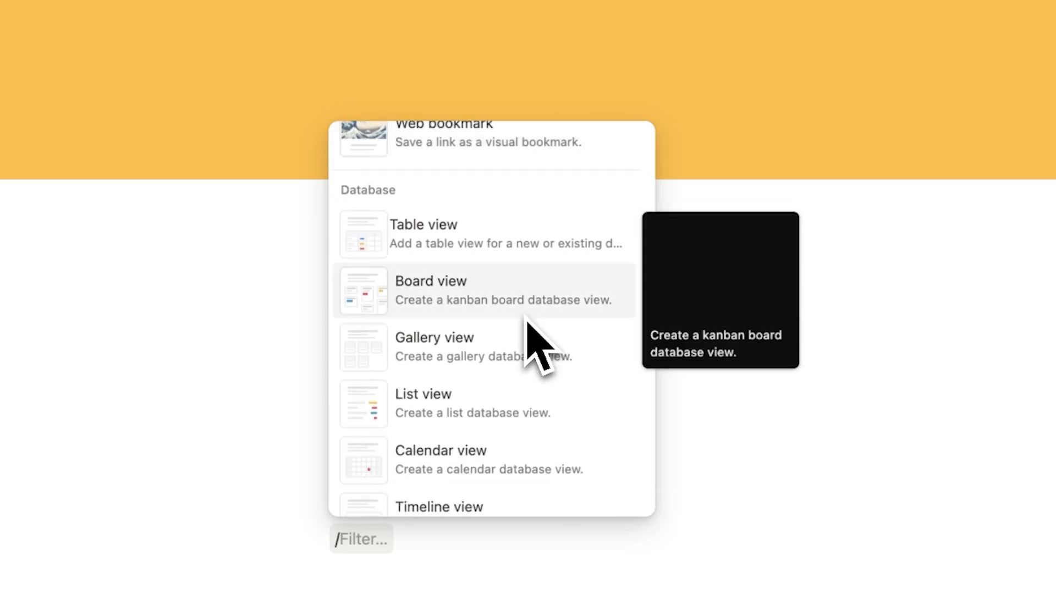
scroll(451, 216, "down", 1)
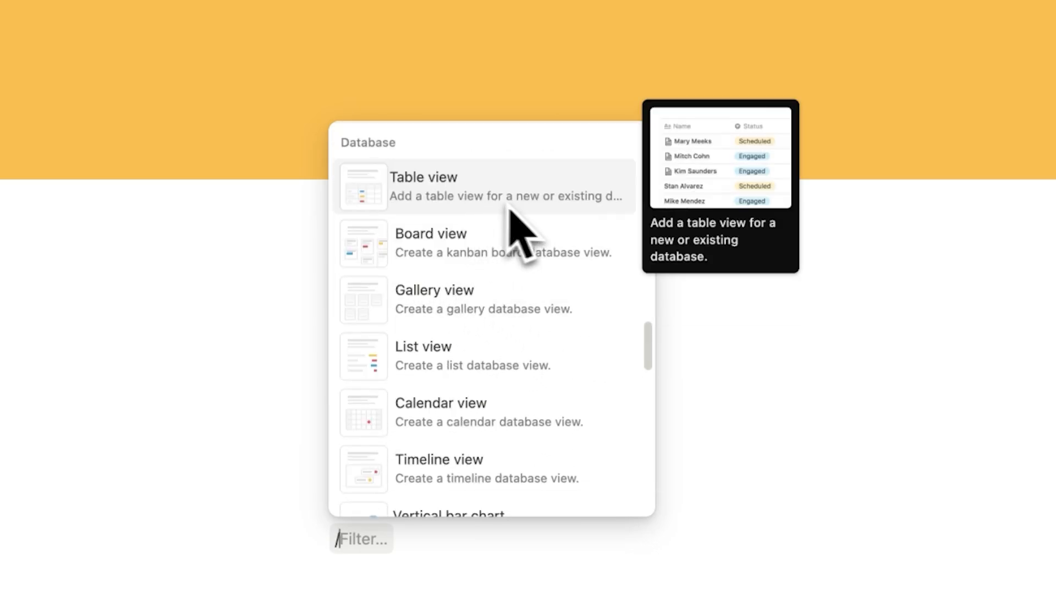
scroll(517, 231, "down", 3)
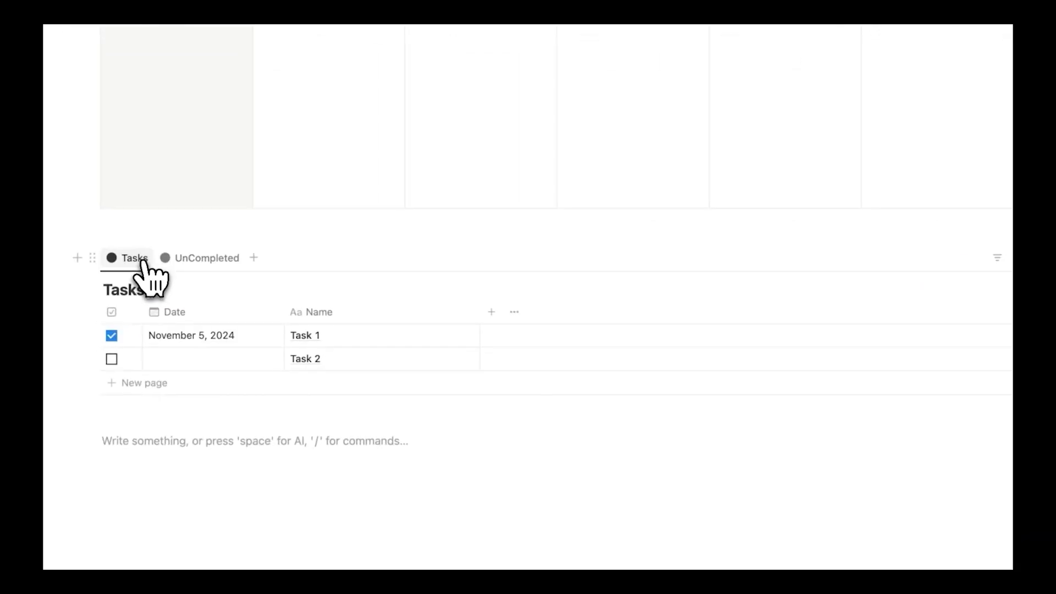
Rename the duplicated UnCompleted view of the Tasks database to "UnScheduled" and open its Unchecked filter.
left_click(145, 275)
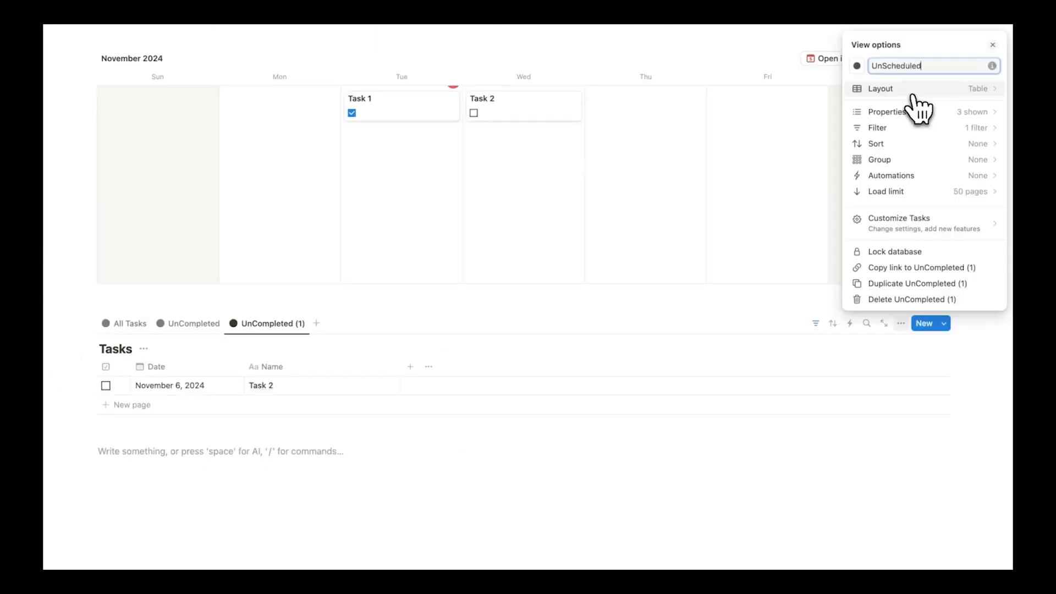
key("Return")
scroll(308, 357, "down", 1)
scroll(264, 407, "up", 2)
scroll(203, 431, "down", 2)
left_click(815, 276)
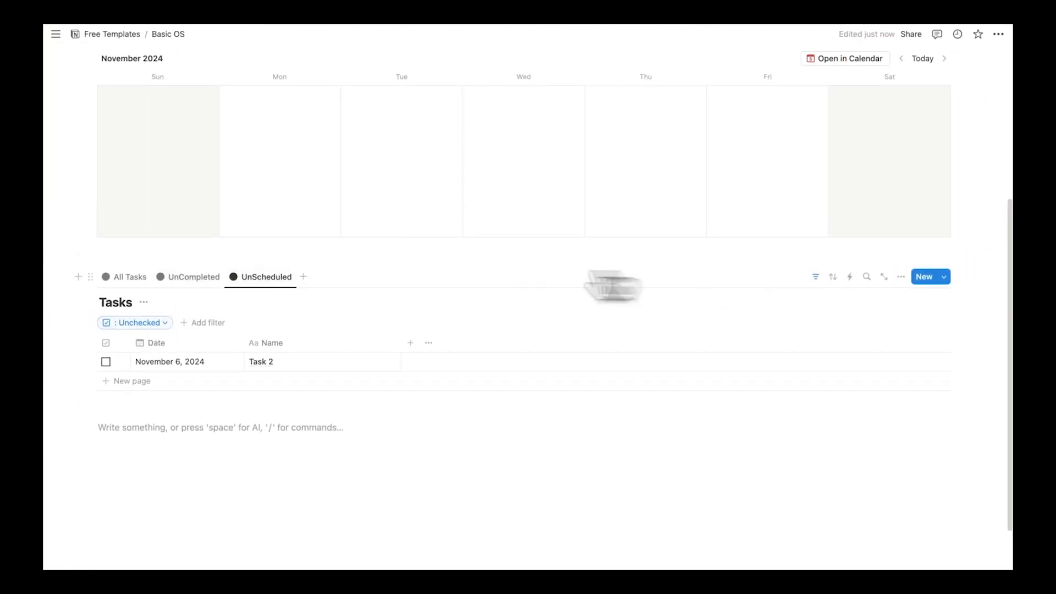
left_click(140, 323)
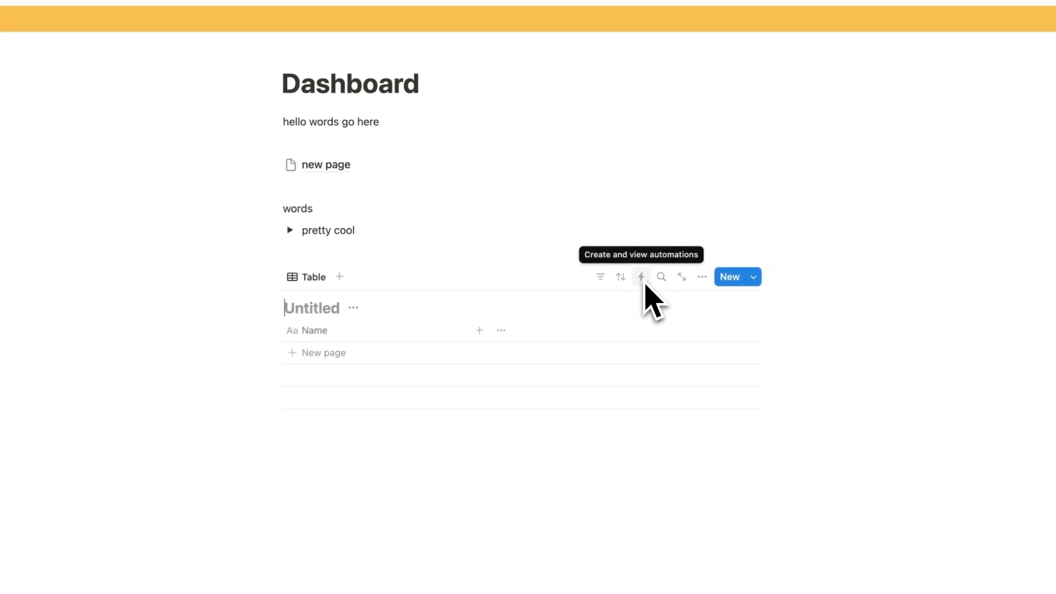
Title the untitled table database on the Dashboard page "task list".
type("task list")
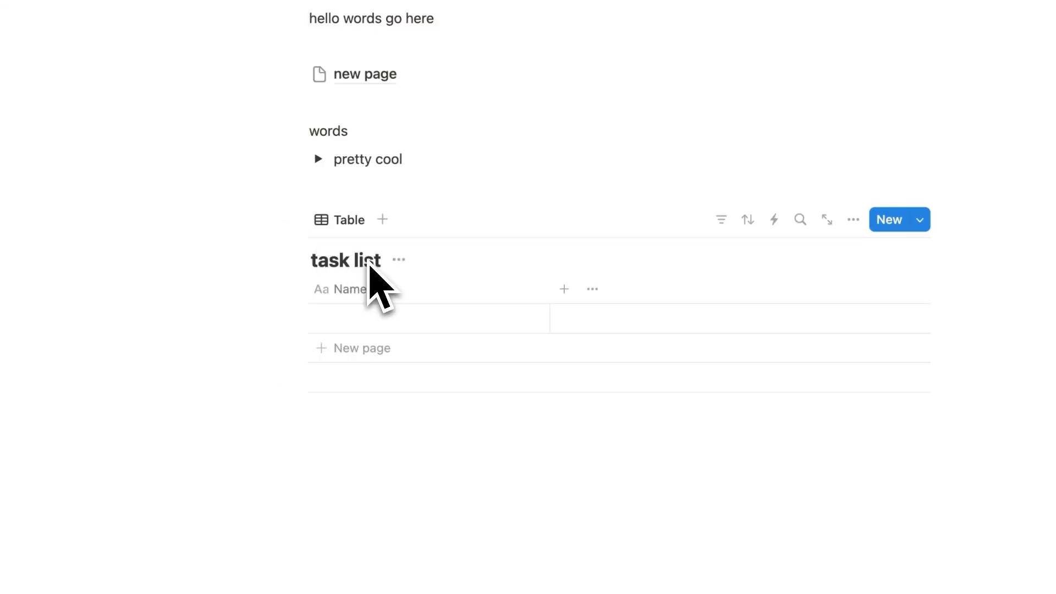
Insert a to-do list with "task 1" and "task 2" below the task list database and check off both items.
left_click(456, 431)
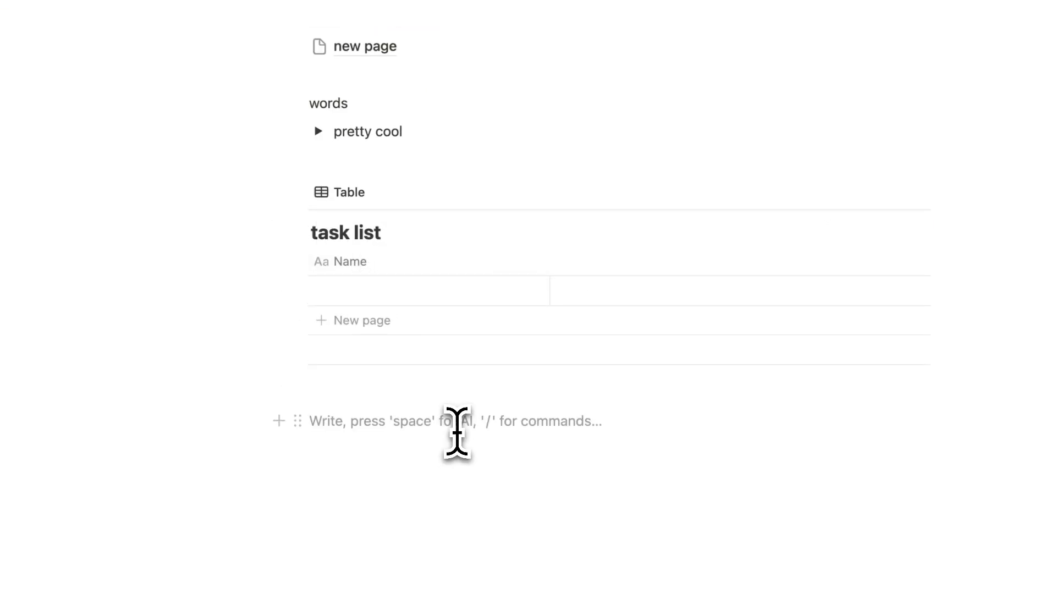
type("/")
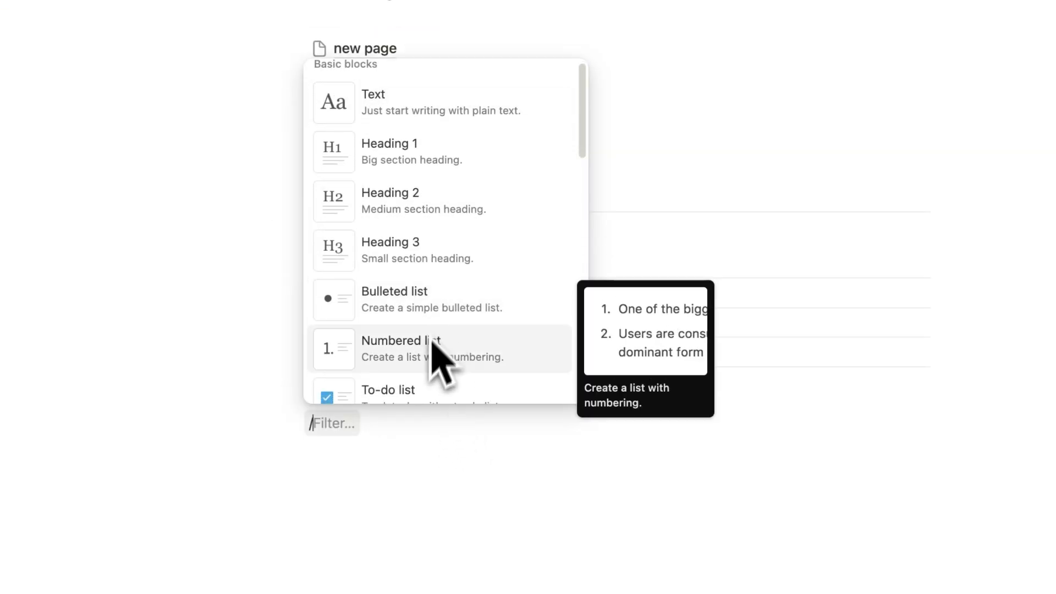
left_click(436, 400)
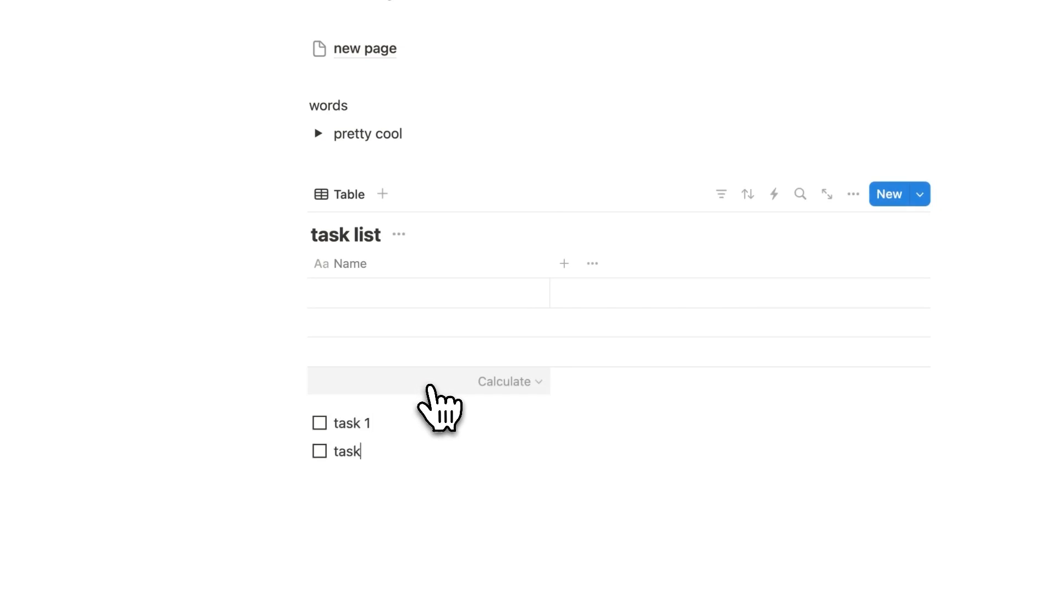
type("2")
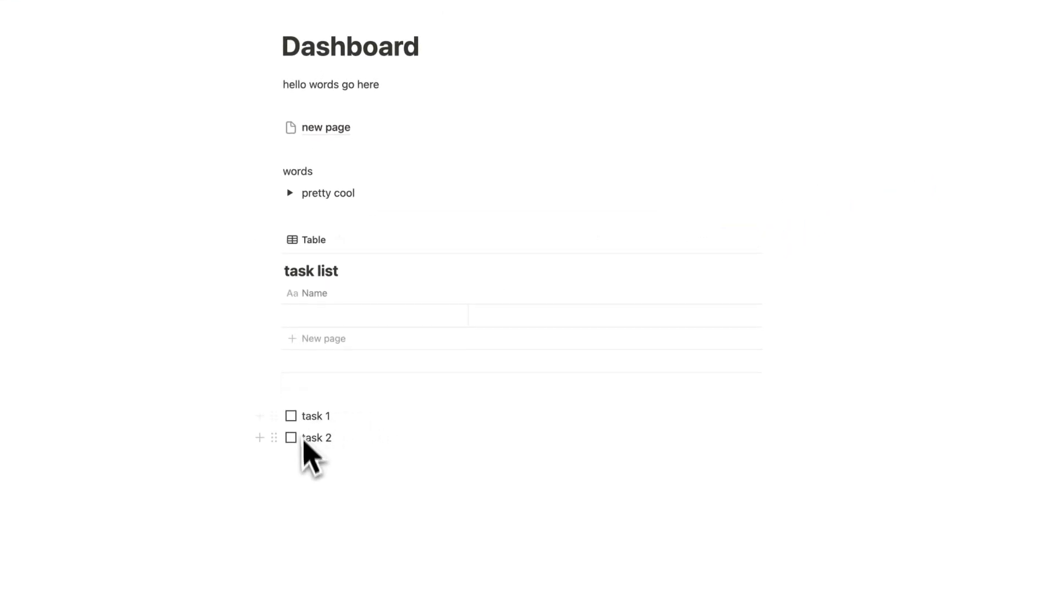
left_click(290, 416)
left_click(291, 437)
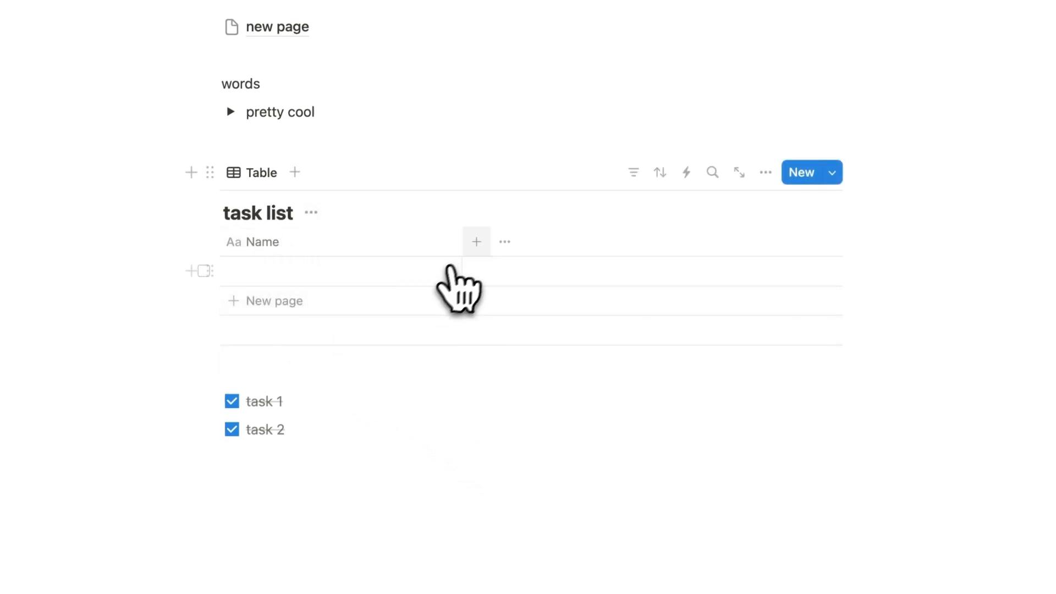
Look through the property types that can be added to the task list database and open its view options.
left_click(468, 251)
scroll(946, 215, "down", 4)
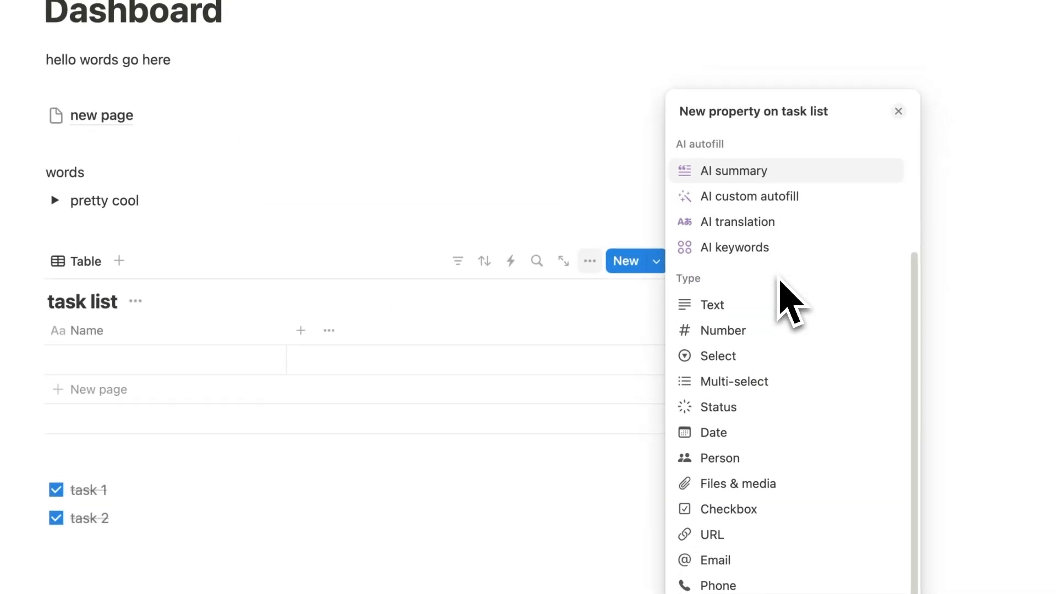
scroll(778, 280, "down", 3)
scroll(770, 528, "up", 1)
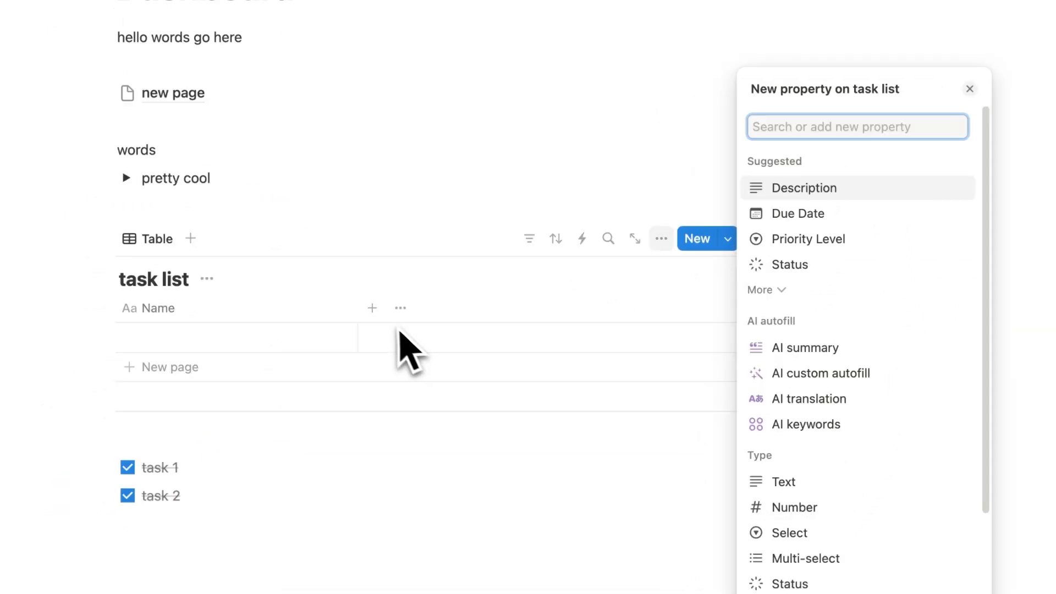
left_click(499, 303)
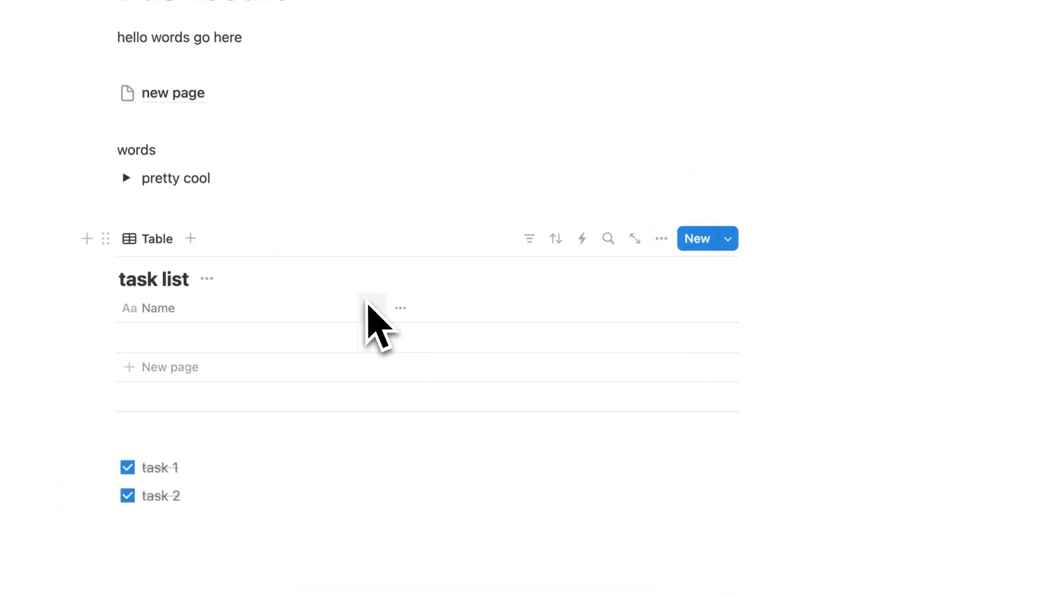
left_click(372, 308)
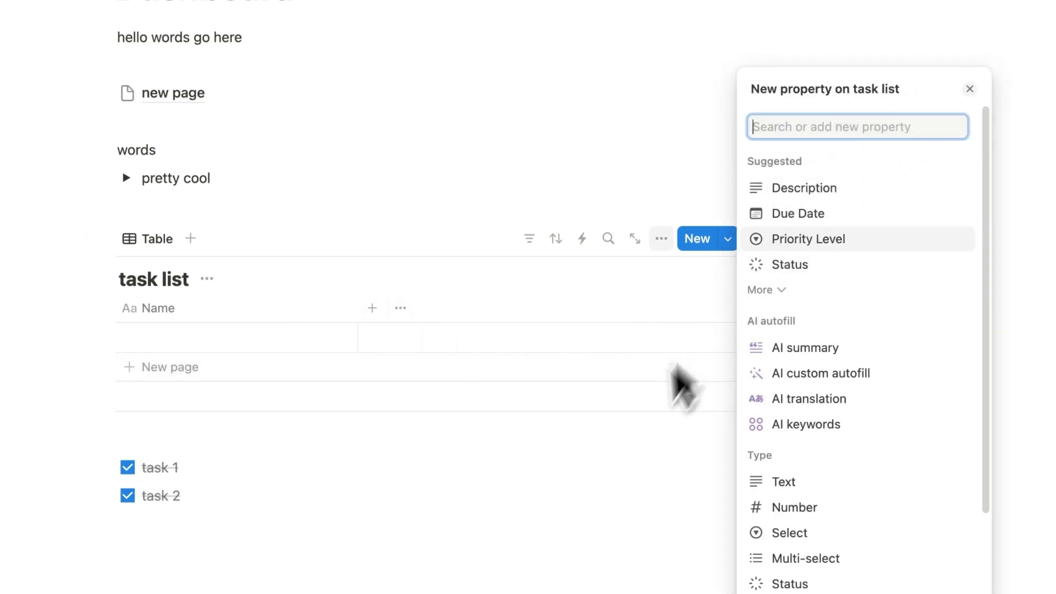
left_click(668, 364)
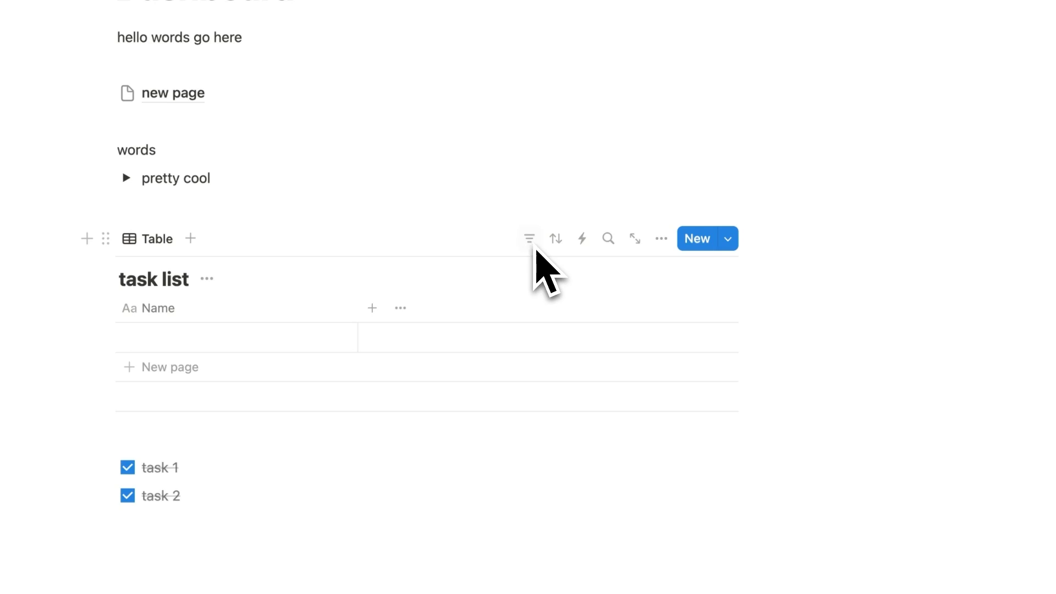
left_click(661, 238)
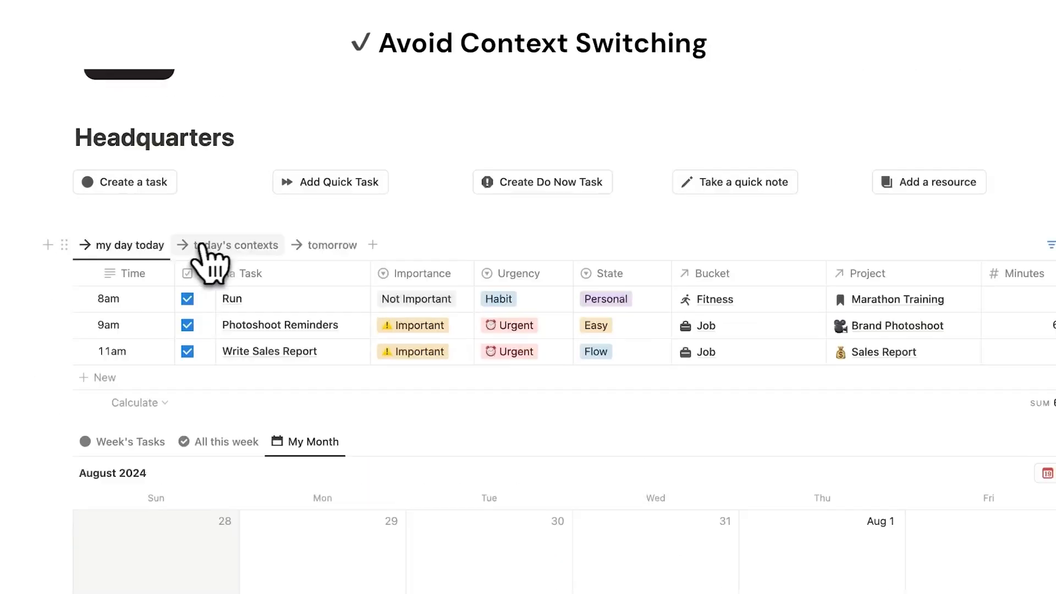
View the today's contexts view in Headquarters and open the Time Track page.
left_click(211, 246)
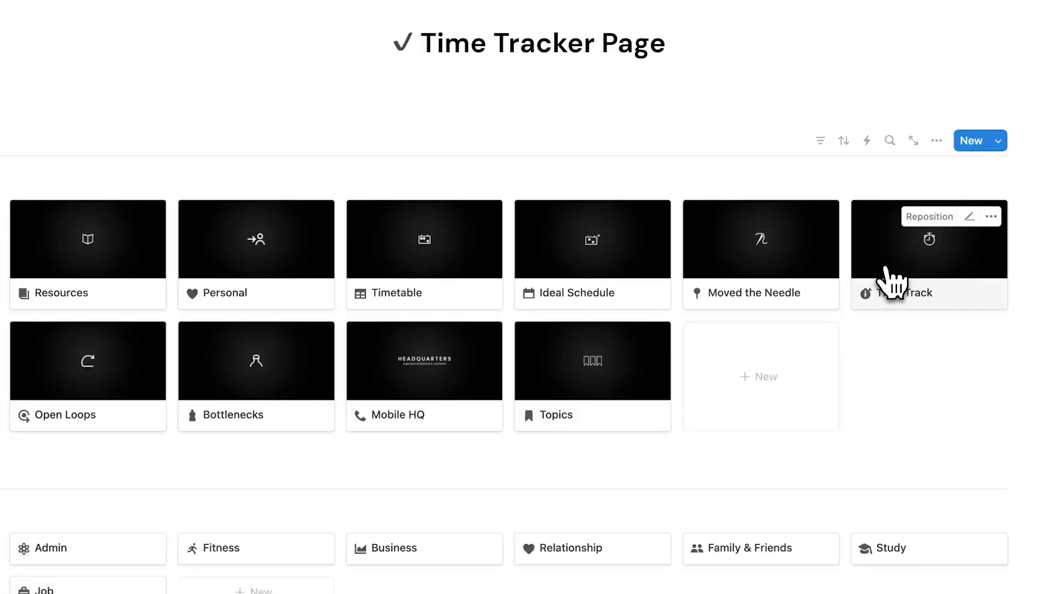
left_click(893, 283)
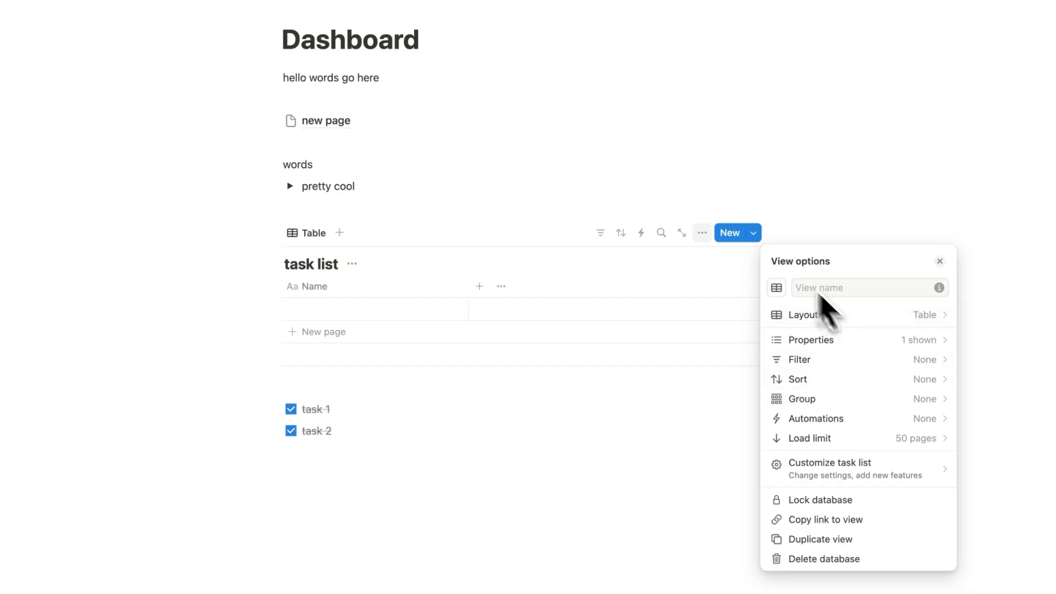
Review the view options of the task list table on the Dashboard page and close them.
key("Escape")
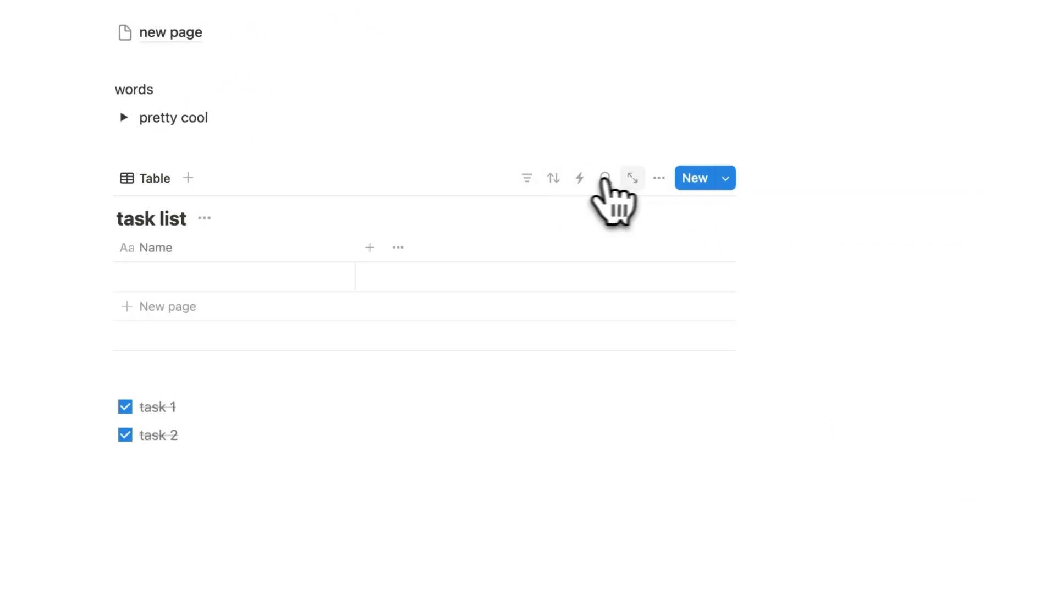
left_click(659, 180)
left_click(582, 498)
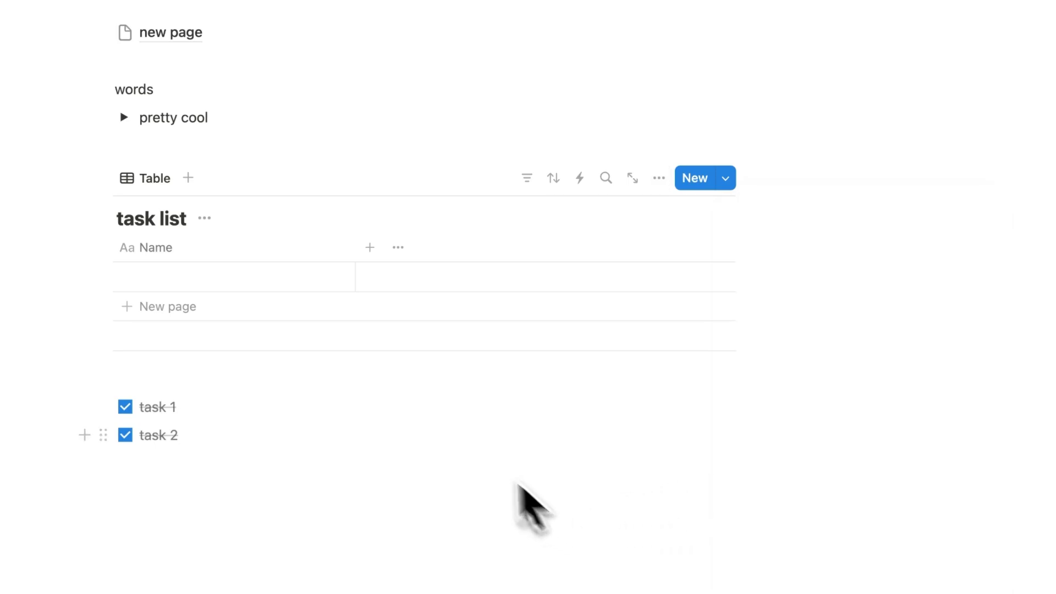
Add a Checkbox property to the task list database and move its column in front of the Name column.
left_click(370, 249)
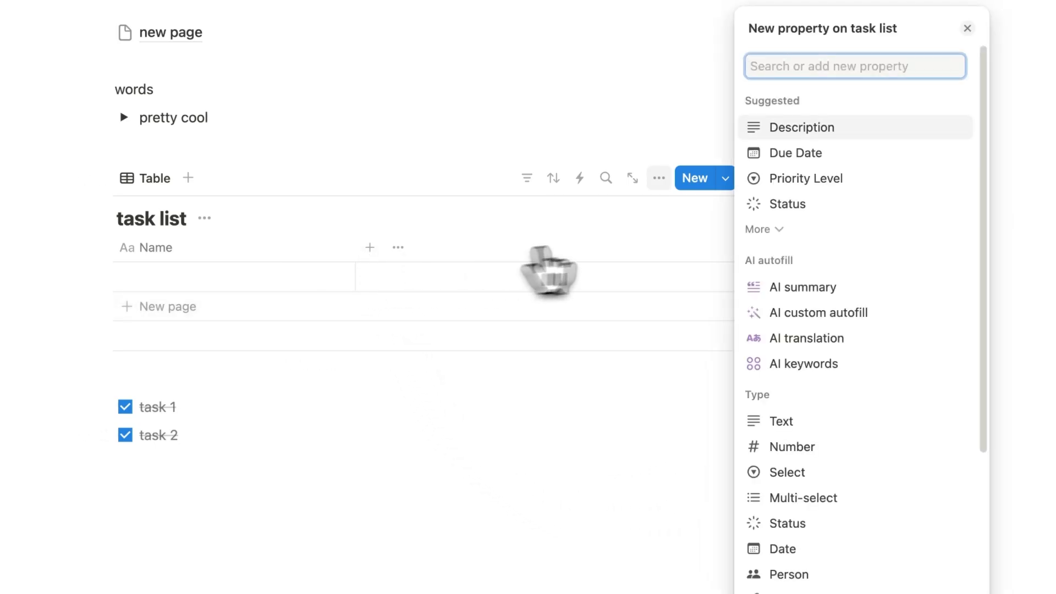
scroll(875, 286, "down", 3)
scroll(875, 259, "down", 5)
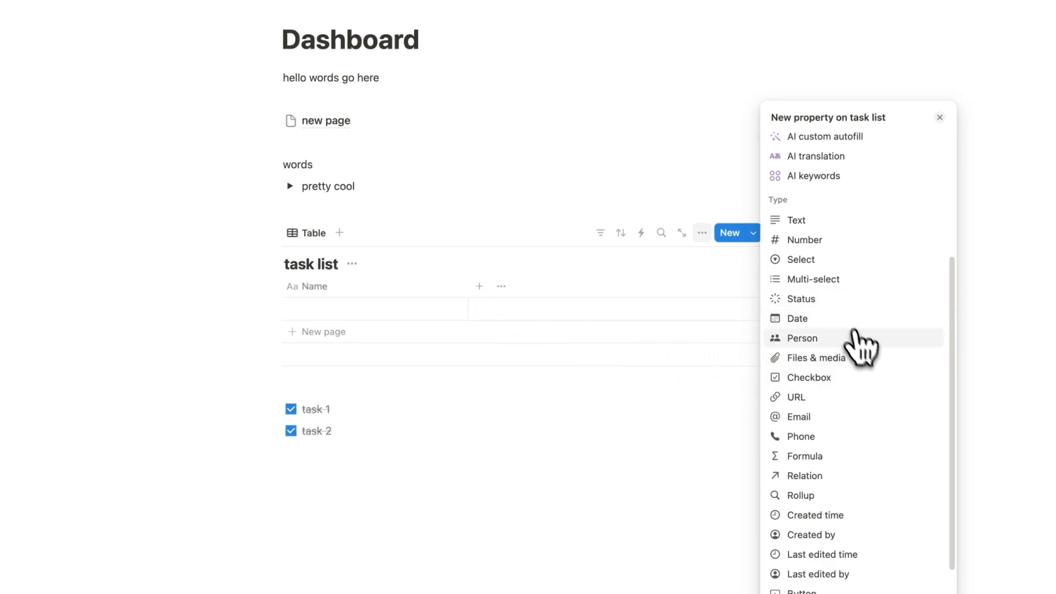
left_click(858, 377)
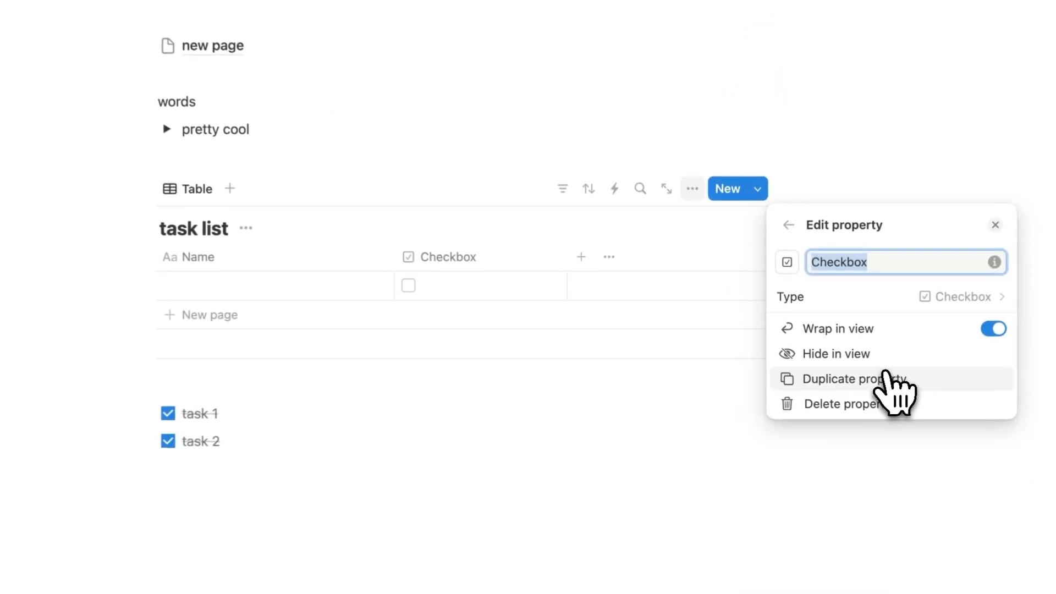
left_click(591, 399)
left_click_drag(404, 255, 181, 242)
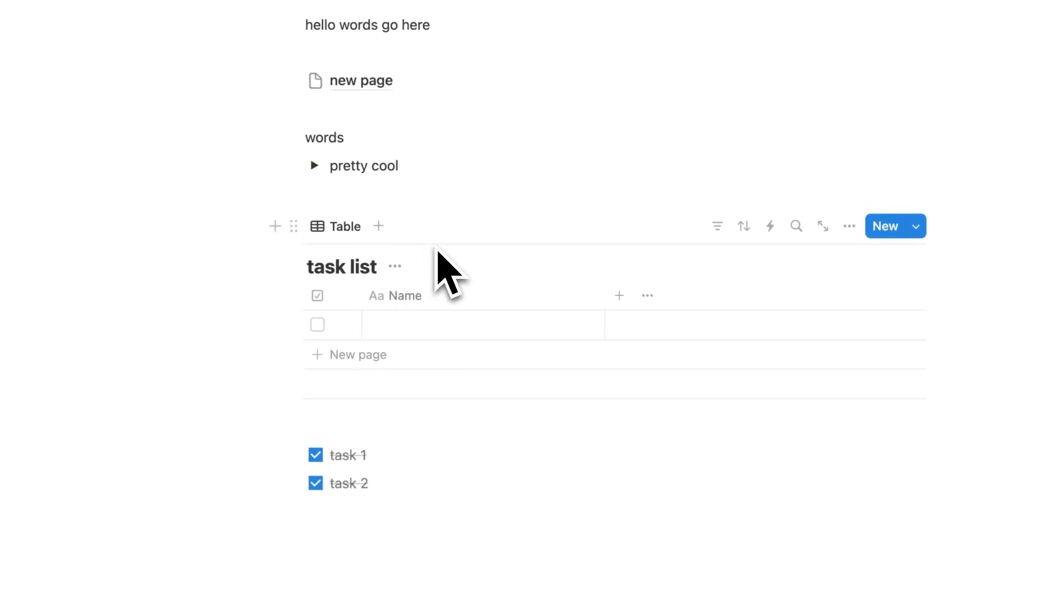
Rename the Name column to "Task" and open the list of new property types for the task list.
left_click(451, 297)
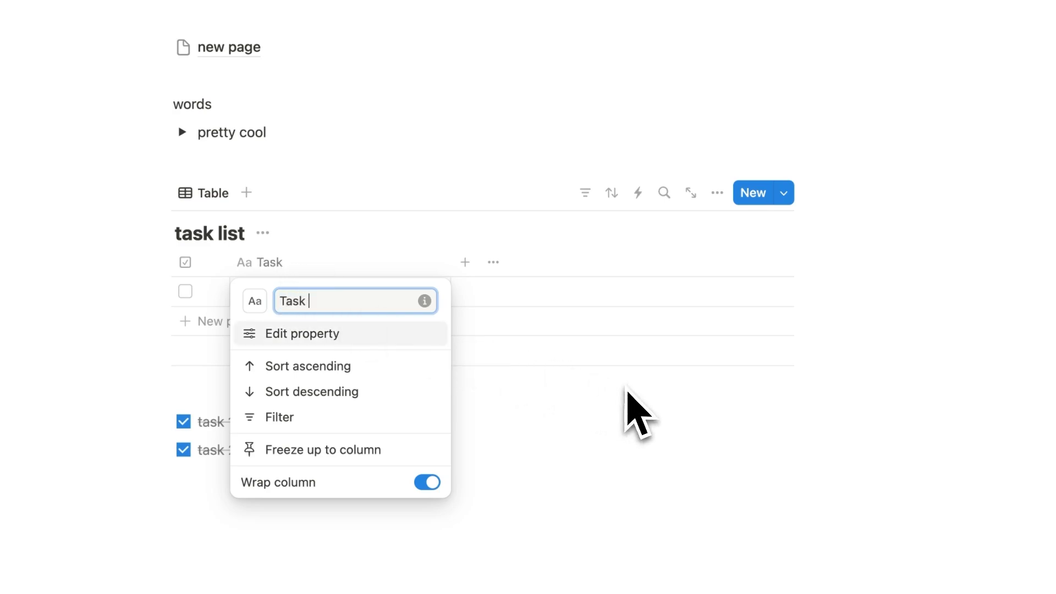
left_click(602, 404)
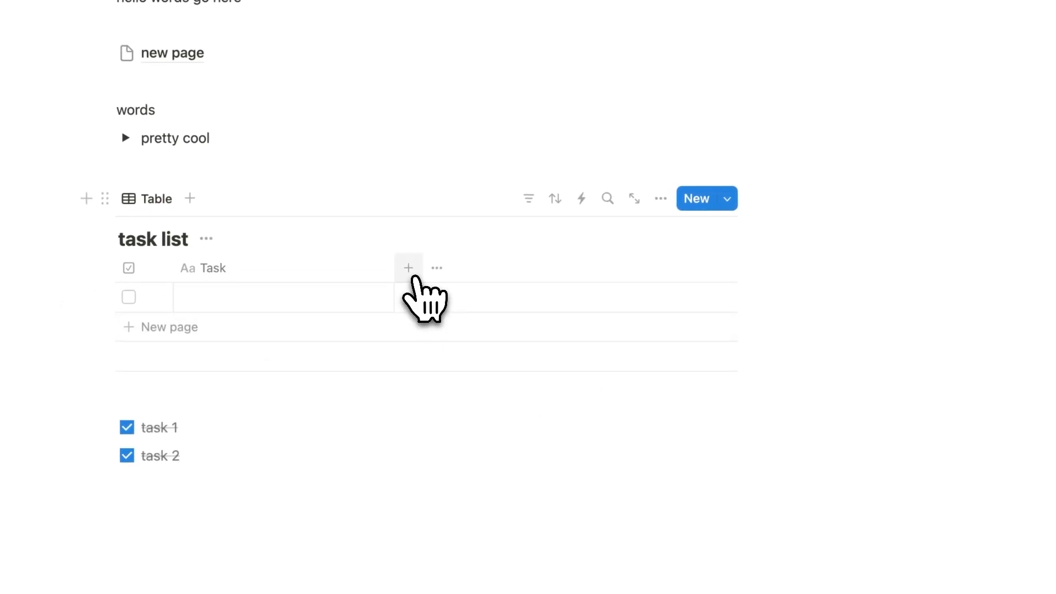
left_click(408, 269)
scroll(858, 330, "down", 5)
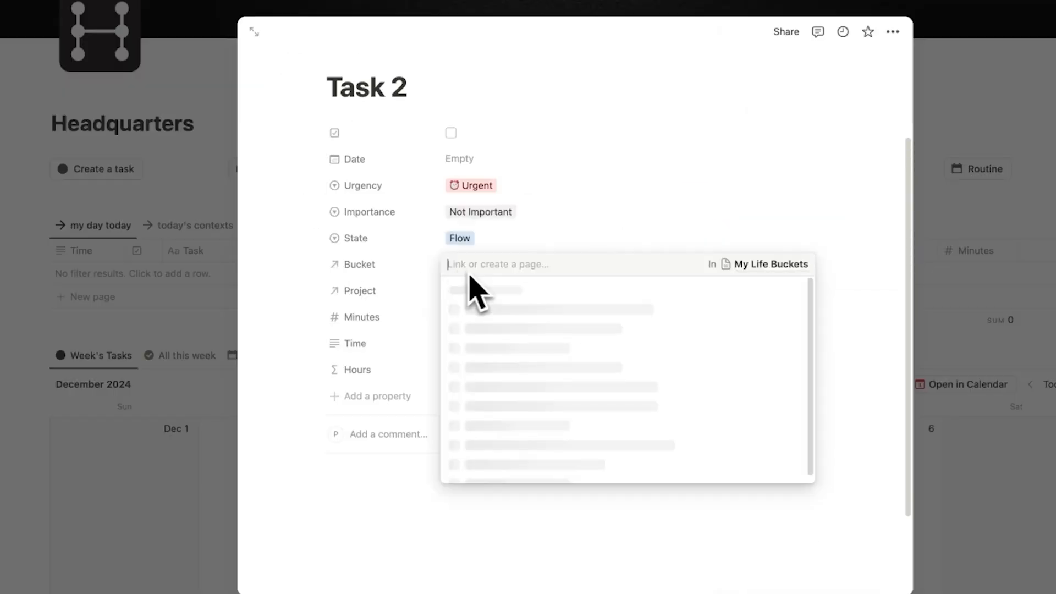
In Headquarters, link Task 2 to the Business bucket and choose a project for it.
left_click(503, 309)
key("Escape")
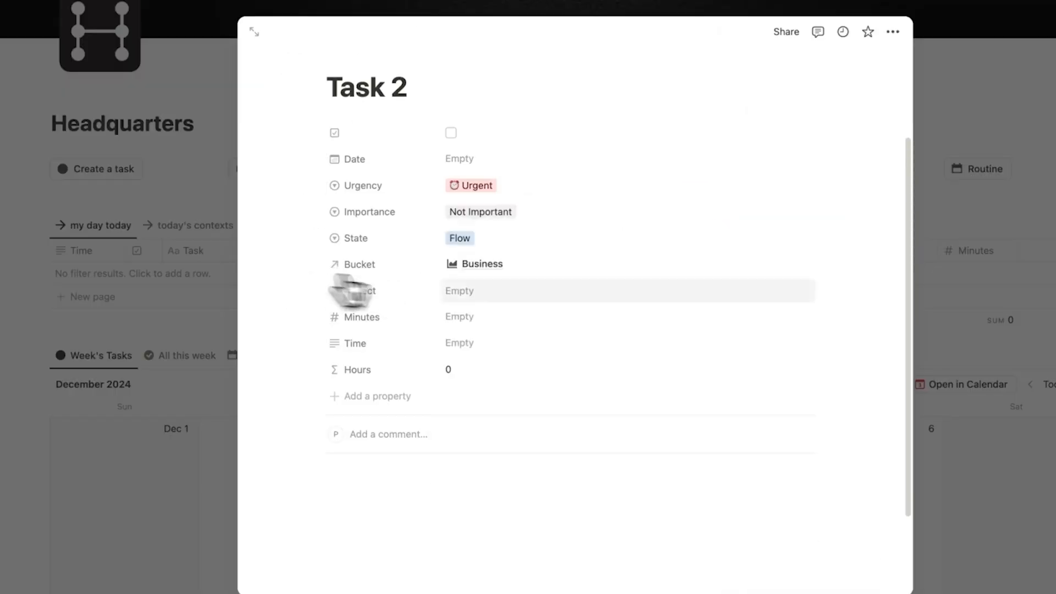
left_click(495, 291)
left_click(518, 363)
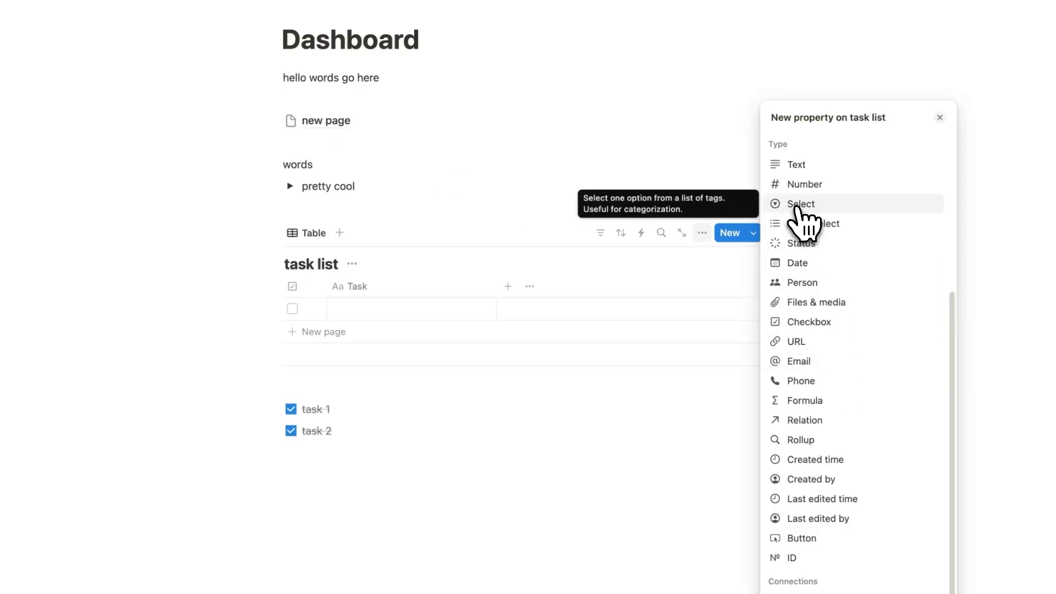
Add a Select property to the task list and create the options Project 1, Project 2 and Project 3 from the first row.
left_click(832, 209)
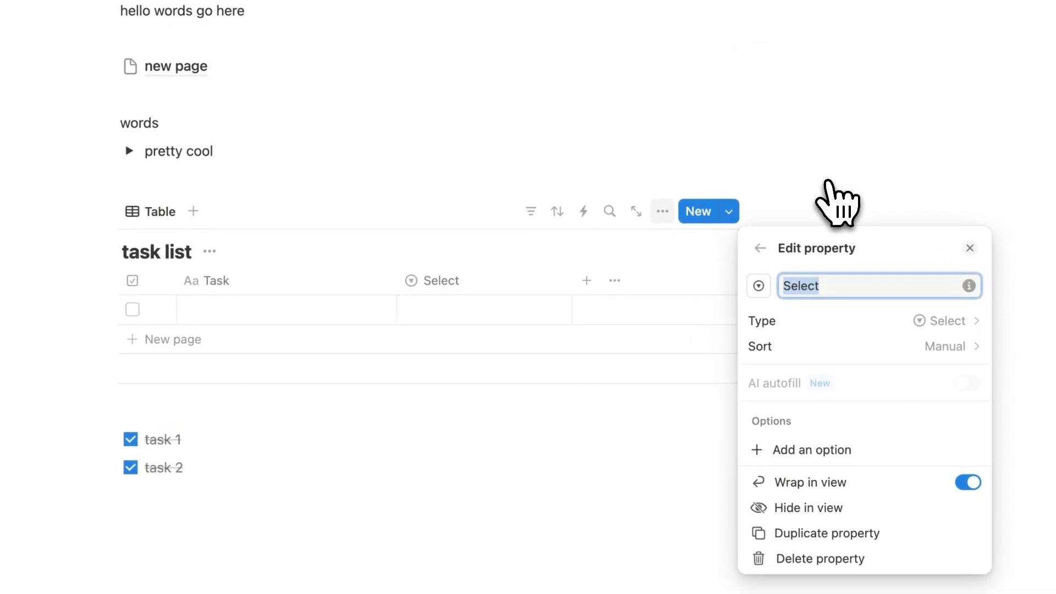
left_click(648, 401)
left_click(484, 317)
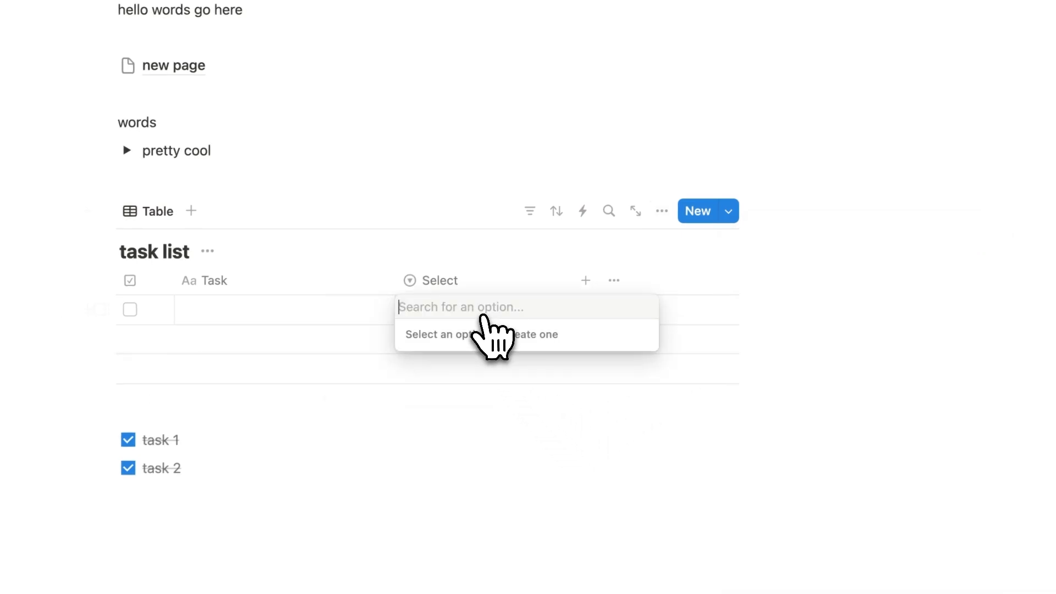
type("P")
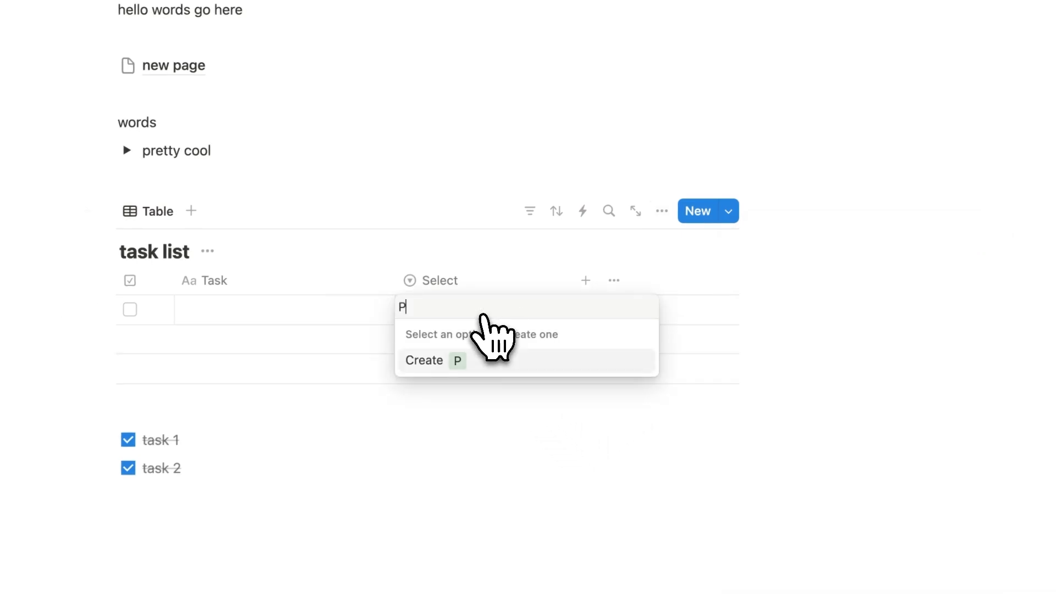
type("roject 1")
key("Return")
type("Project 2")
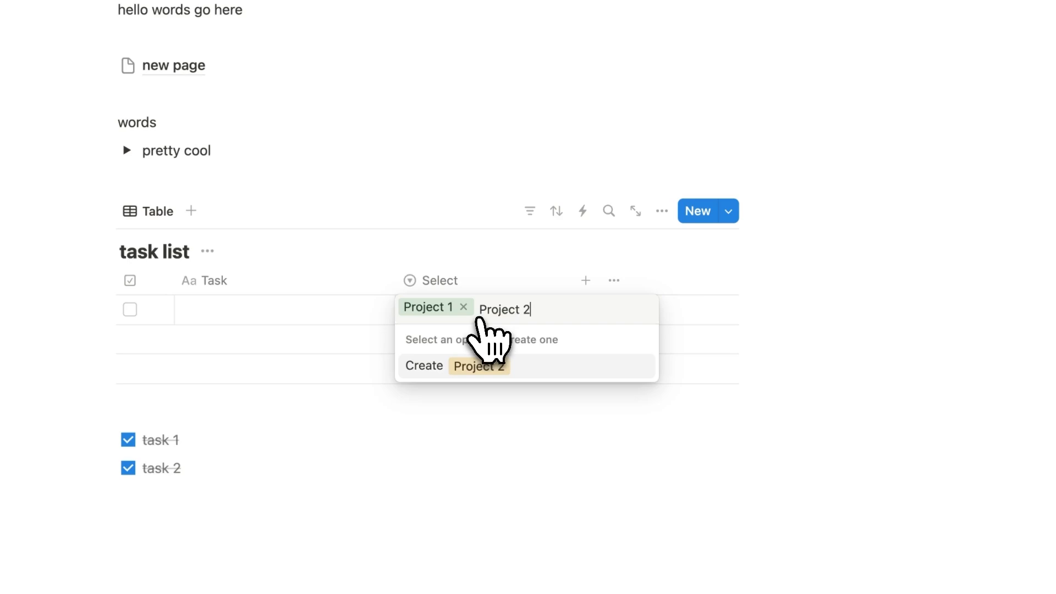
key("Return")
type("Project ")
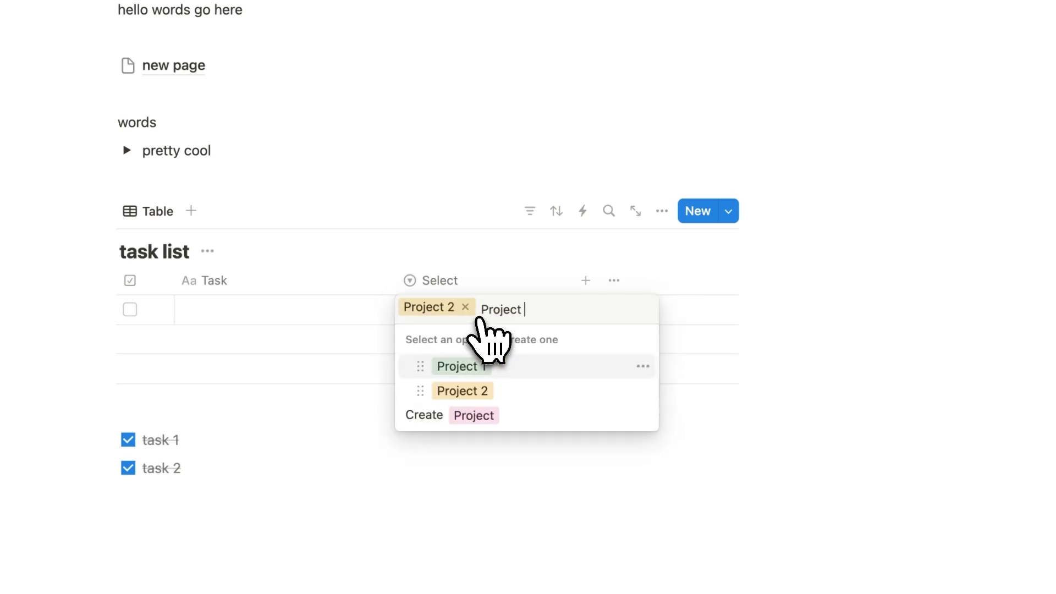
type("3")
key("Return")
Switch the first row's Select value to Project 2 and back to Project 1.
left_click(479, 318)
left_click(476, 389)
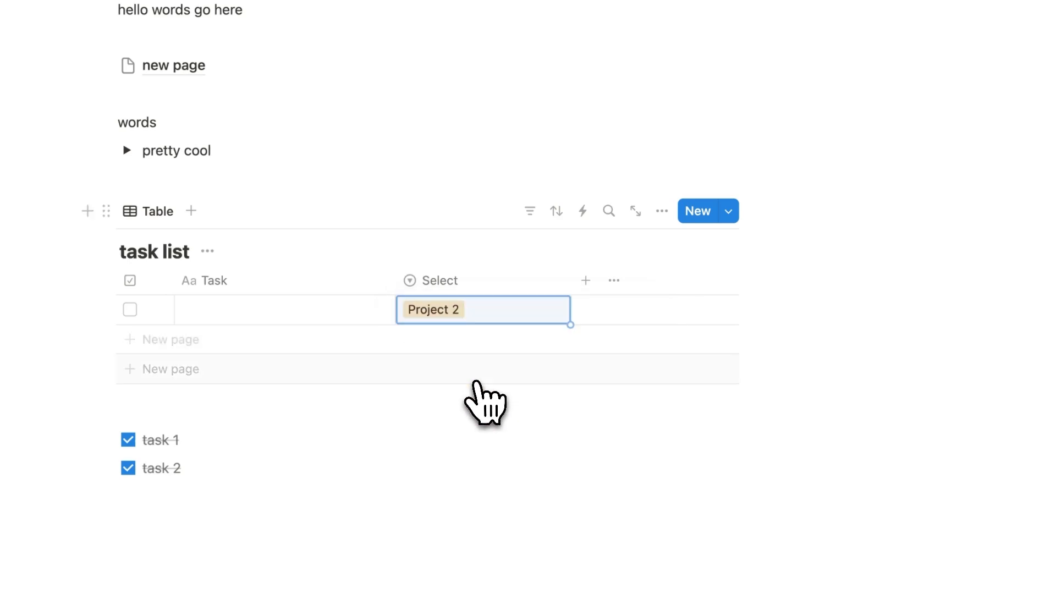
left_click(479, 313)
left_click(474, 365)
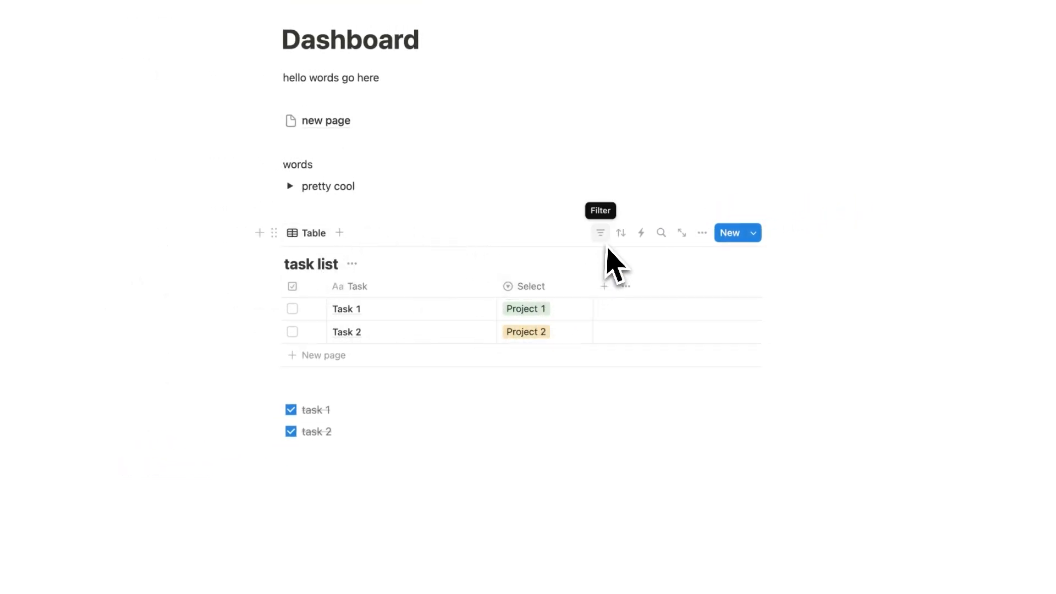
Look over the view options of the task list table with its three properties.
left_click(702, 233)
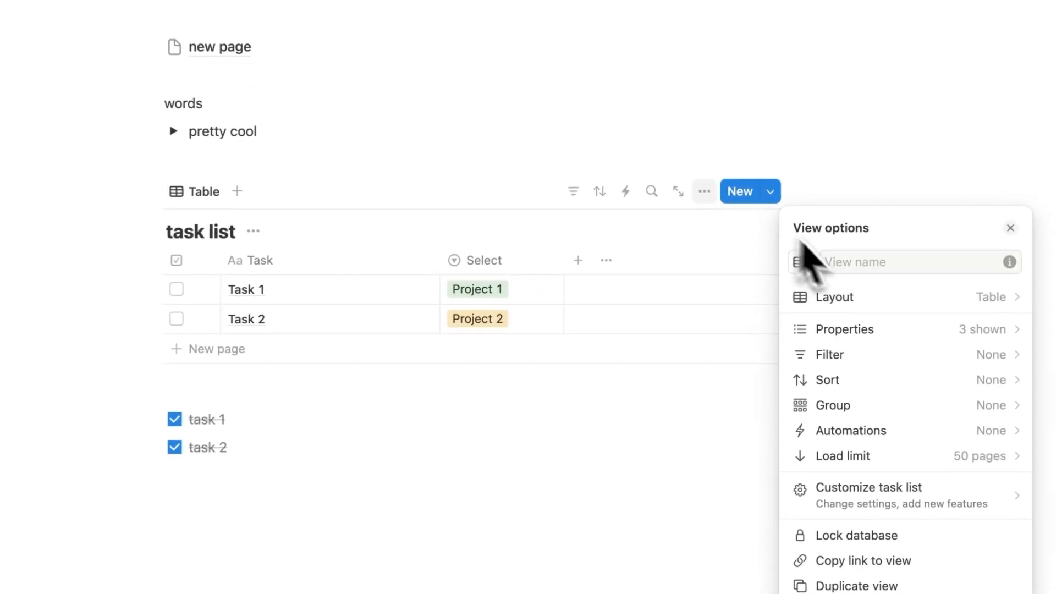
left_click(679, 437)
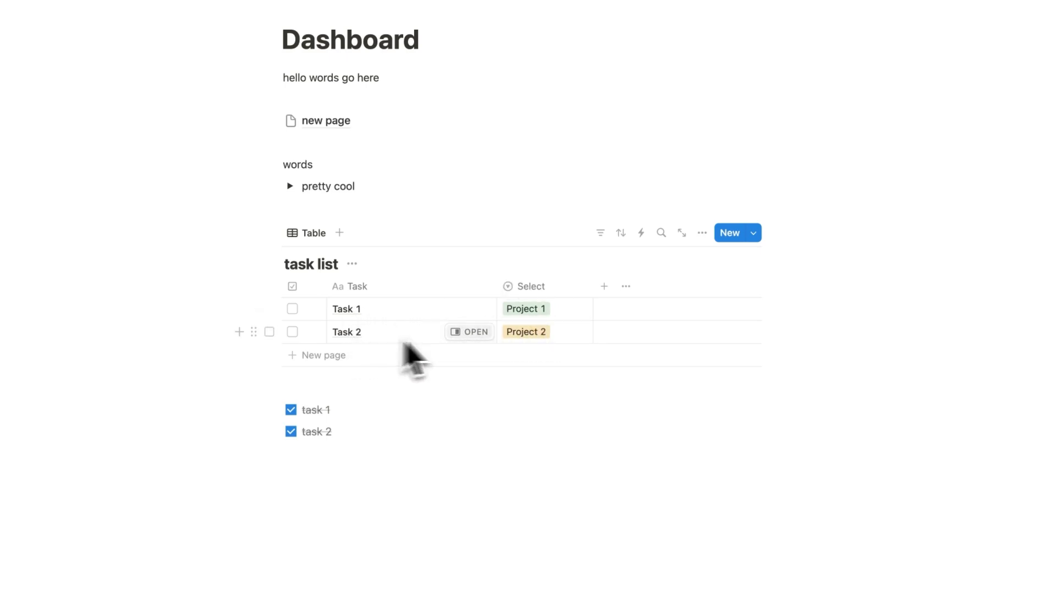
Add a new row titled "Task 3" below Task 2 in the task list database.
left_click(322, 355)
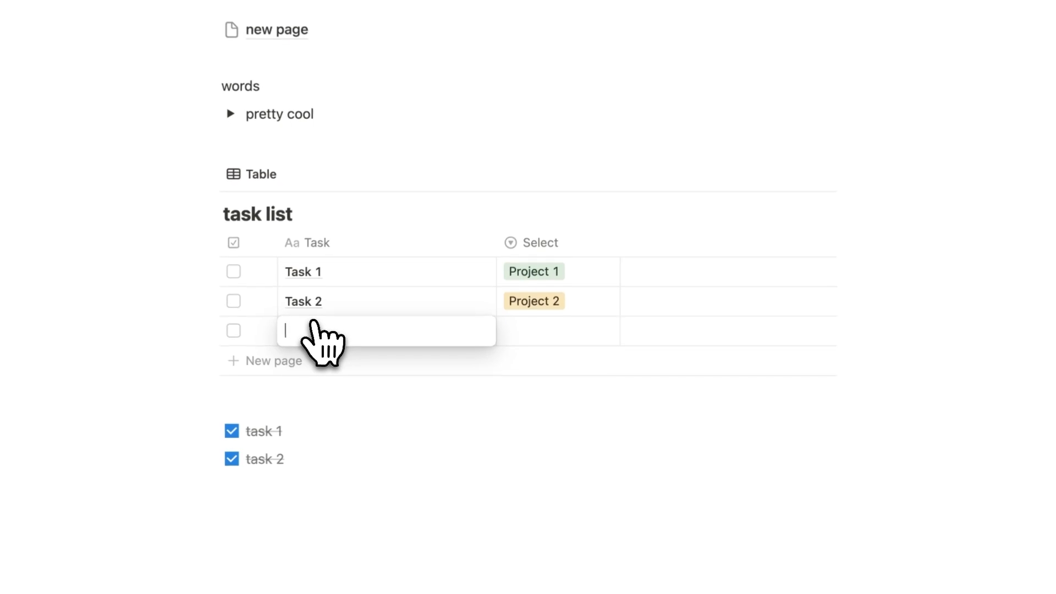
type("Task 3")
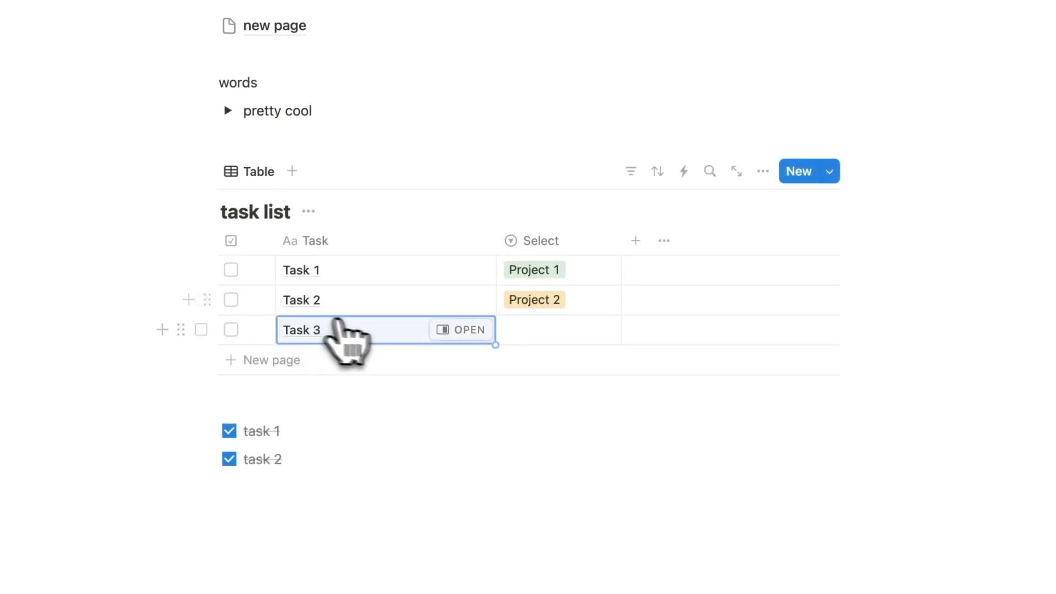
Assign Project 1 to Task 3 and group the task list table by the Select property.
left_click(522, 332)
left_click(554, 381)
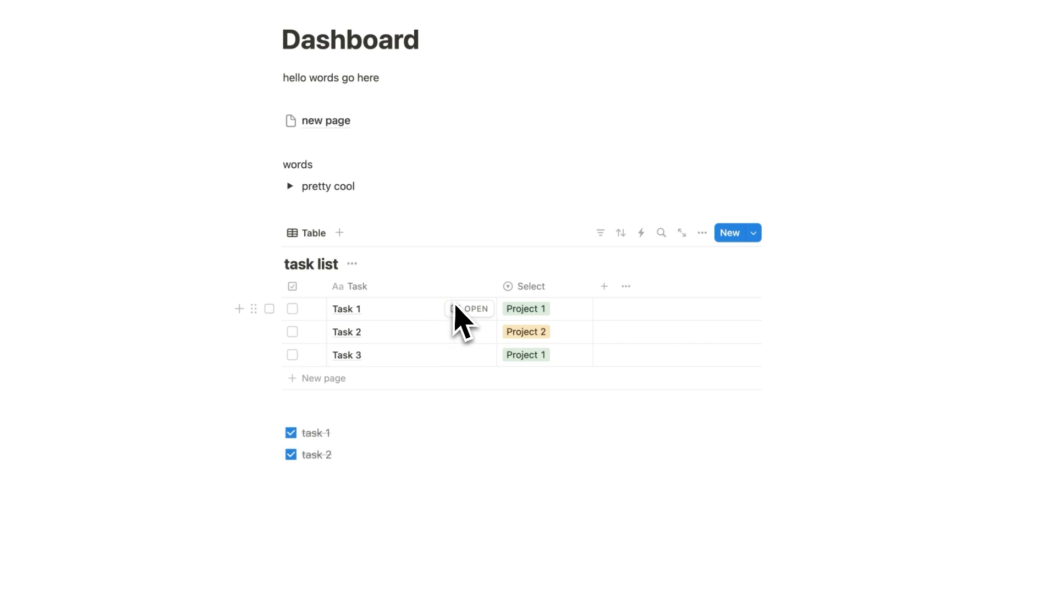
left_click(704, 235)
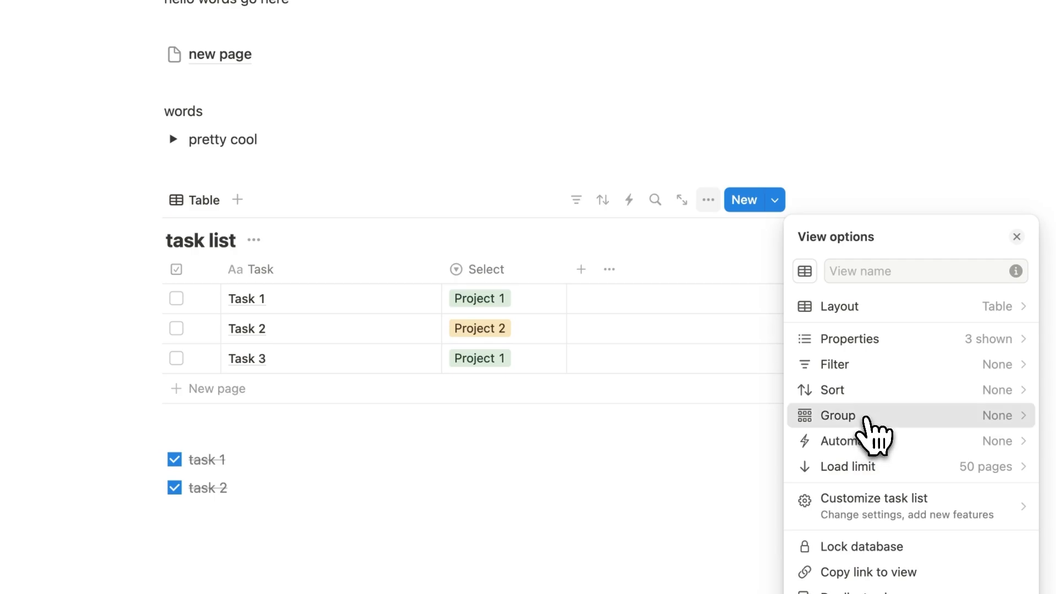
left_click(866, 419)
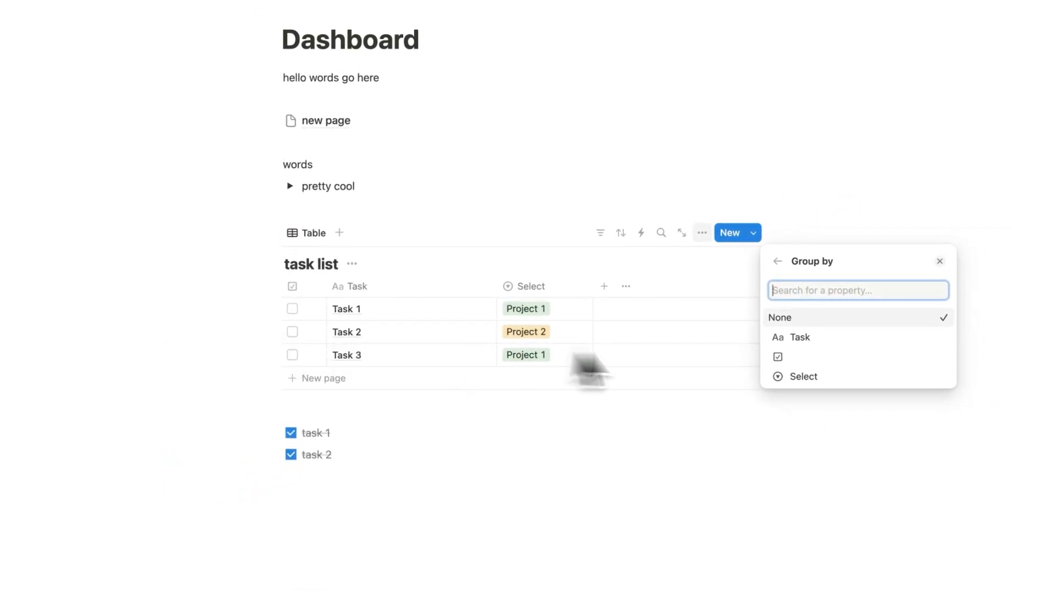
left_click(834, 377)
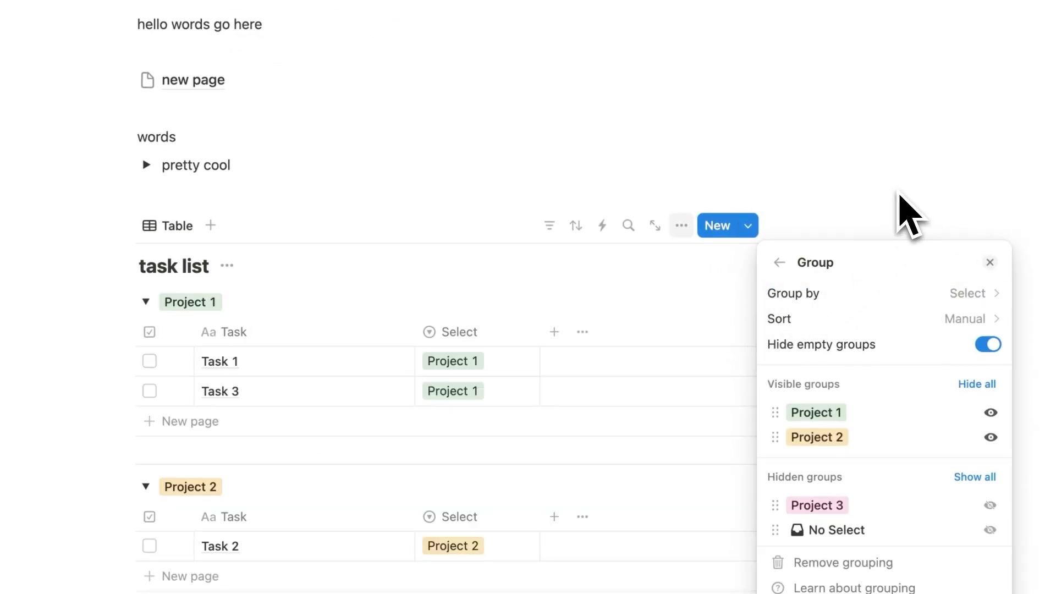
left_click(910, 214)
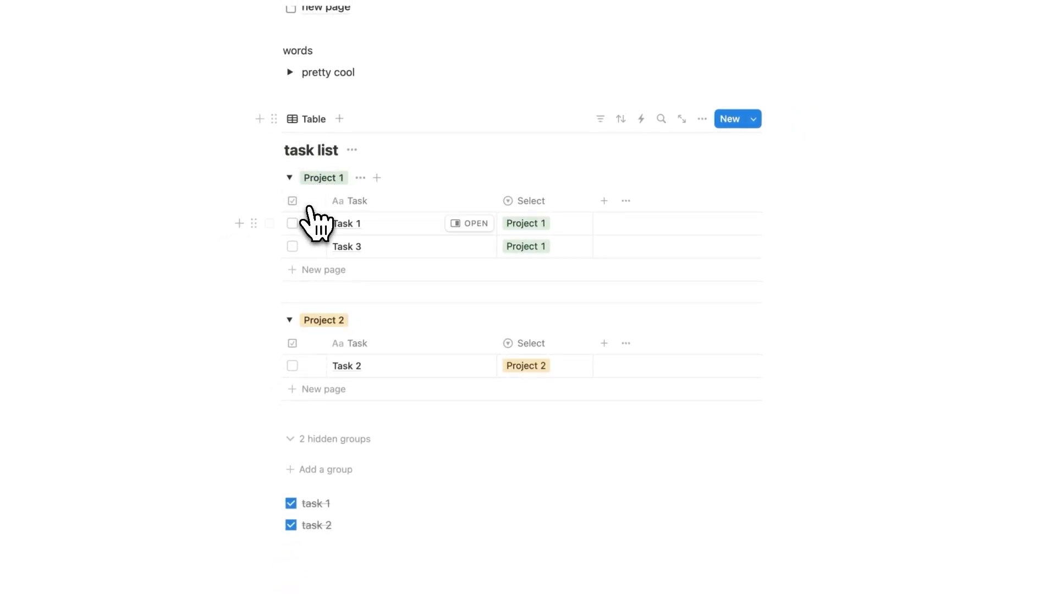
Check off Task 1 and Task 3, then add a checked Task 4 and an unchecked Task 5 to the Project 1 group.
left_click(292, 223)
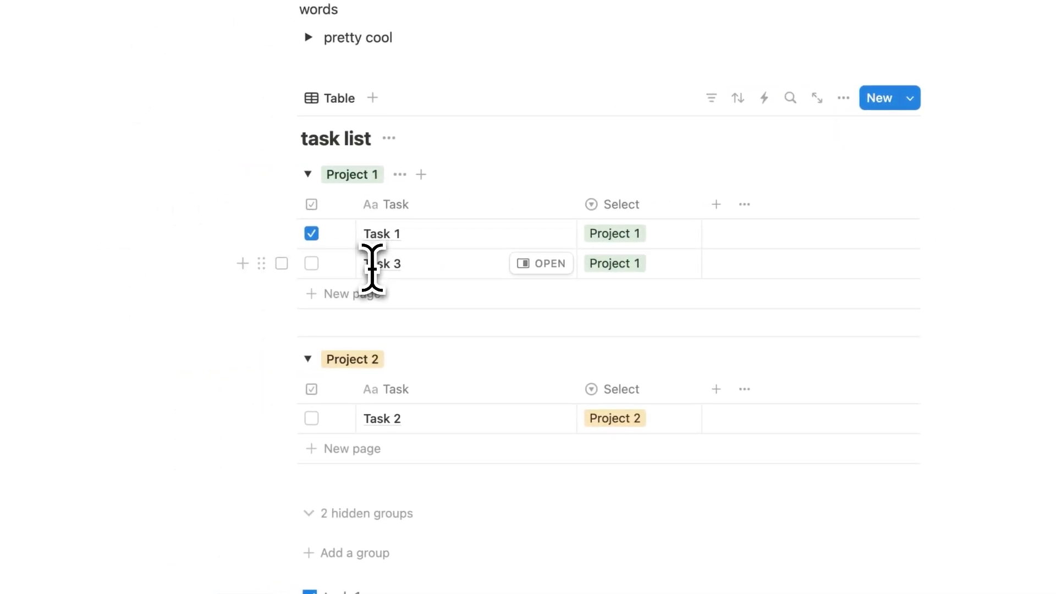
left_click(292, 246)
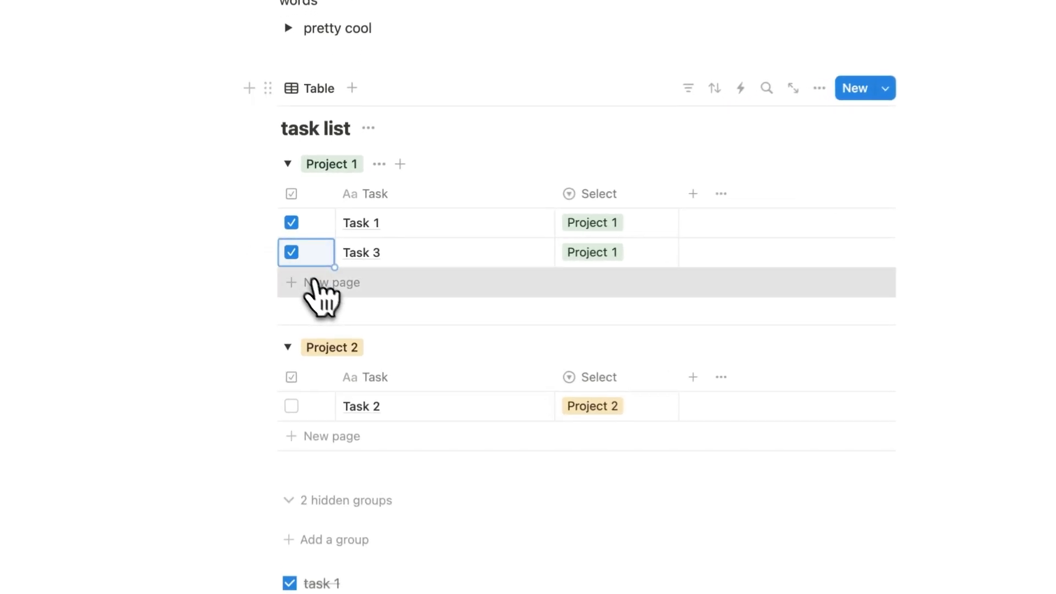
left_click(324, 269)
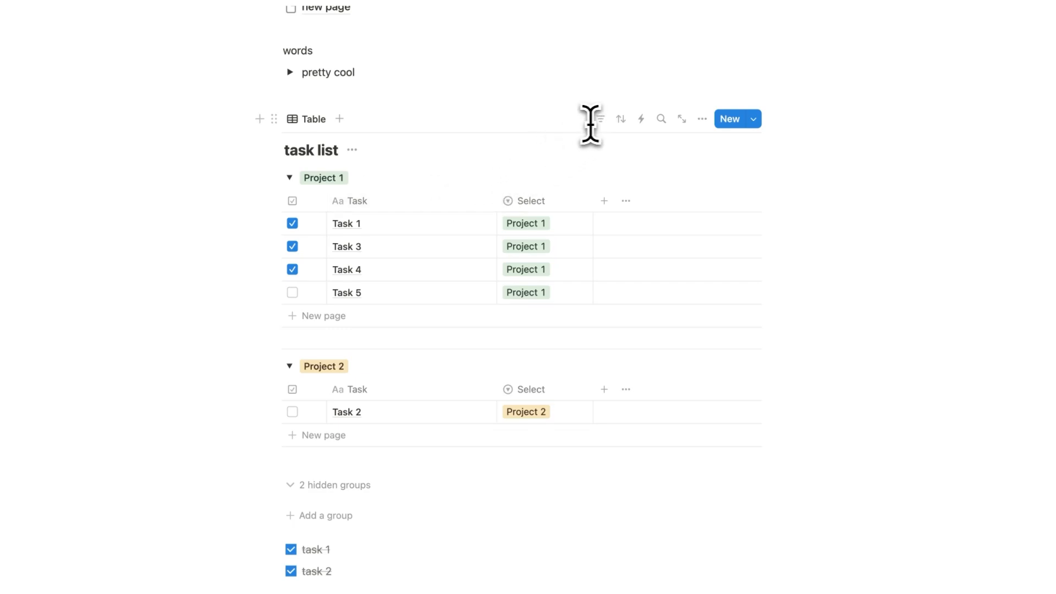
Rename the task list's table view to "All Tasks" and duplicate the view.
left_click(316, 126)
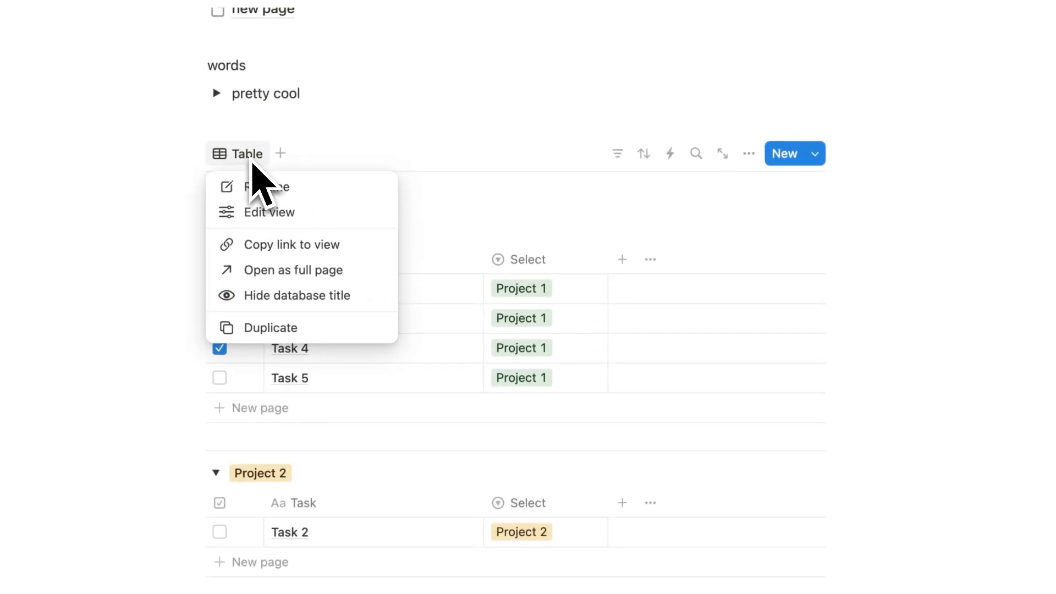
left_click(262, 213)
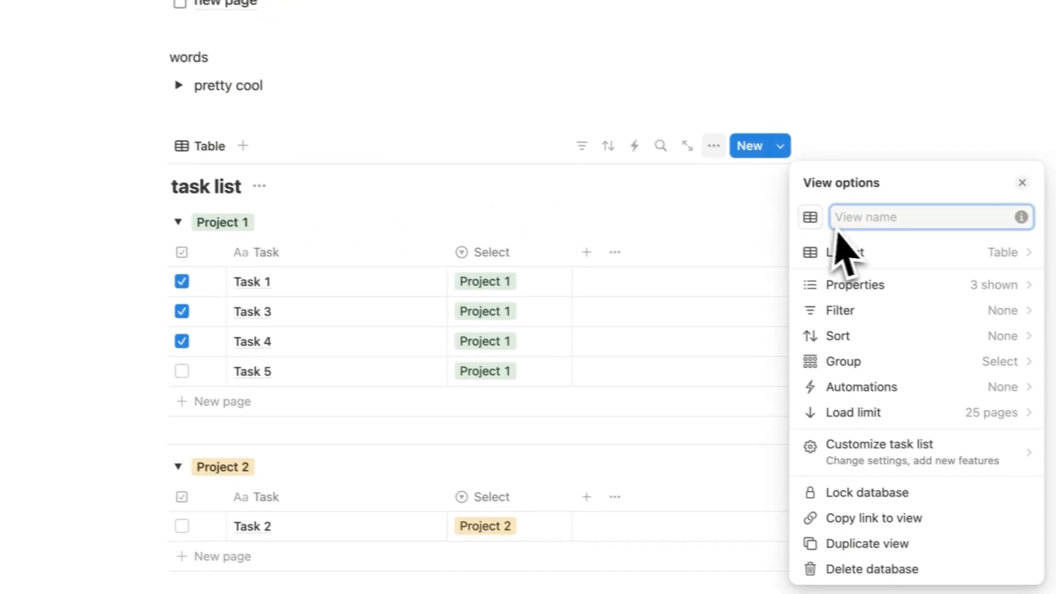
type("All Tasks")
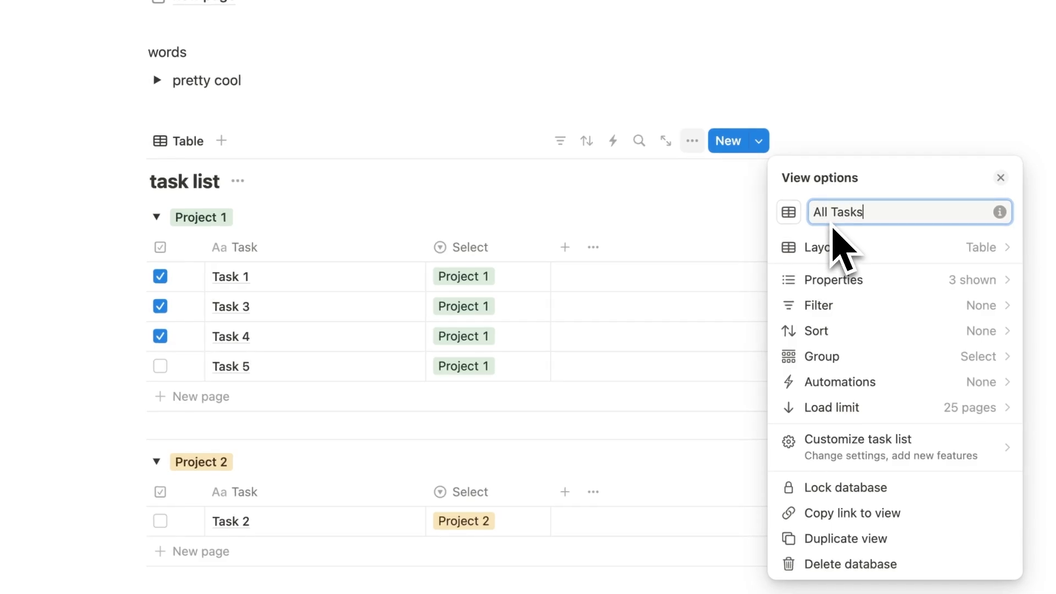
left_click(82, 199)
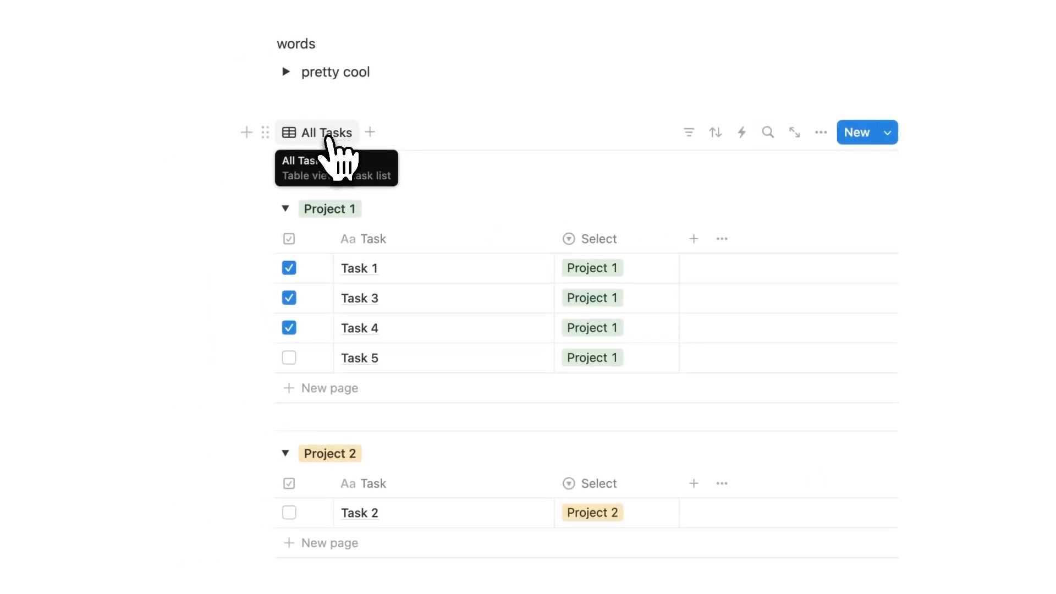
left_click(332, 144)
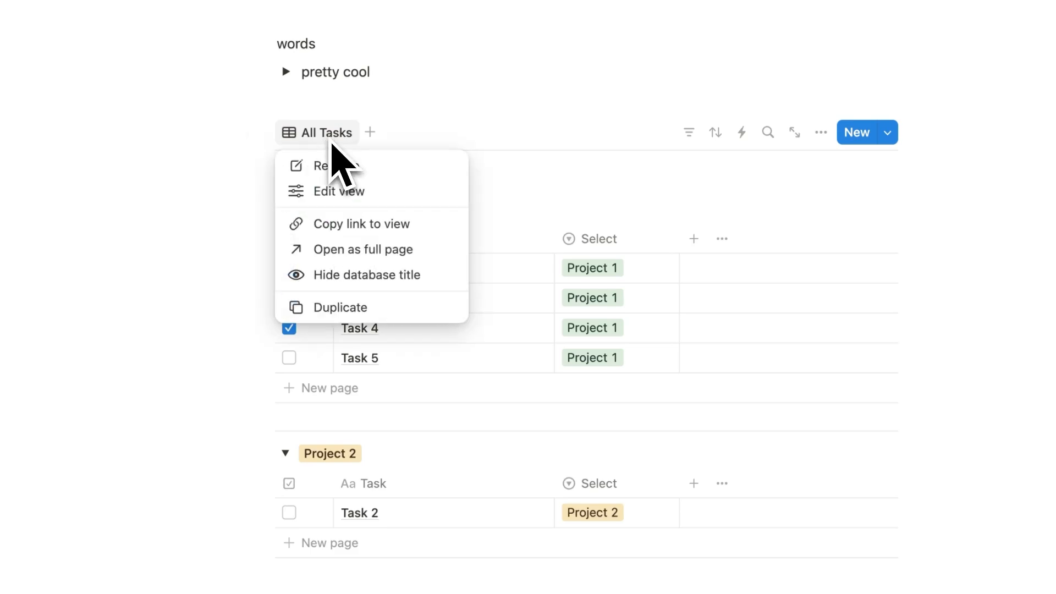
left_click(415, 310)
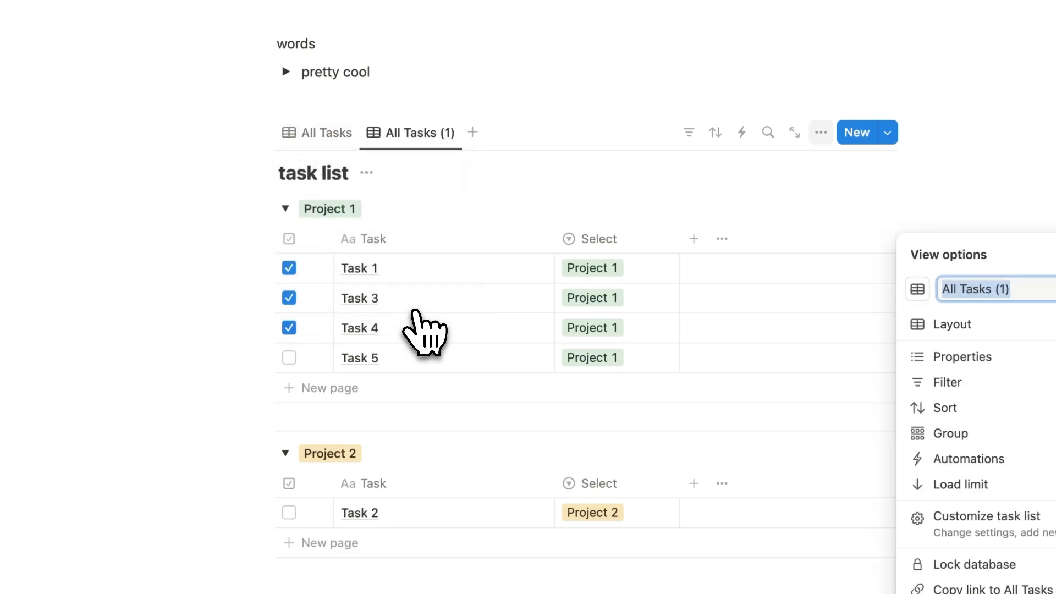
Switch back and forth between the All Tasks view and its duplicate to compare them.
left_click(333, 136)
left_click(394, 135)
left_click(349, 137)
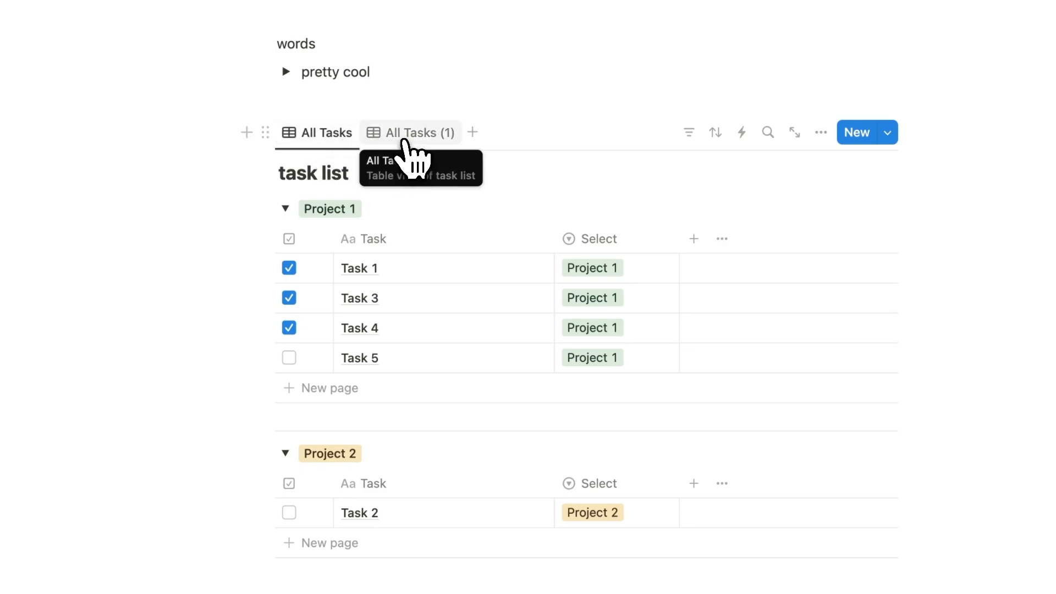
left_click(421, 144)
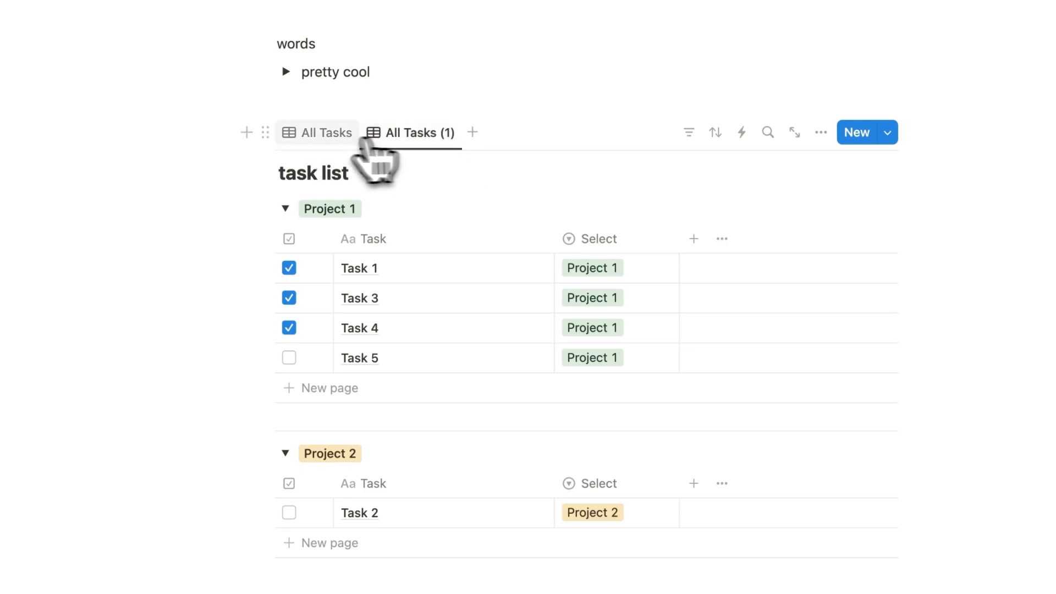
left_click(353, 141)
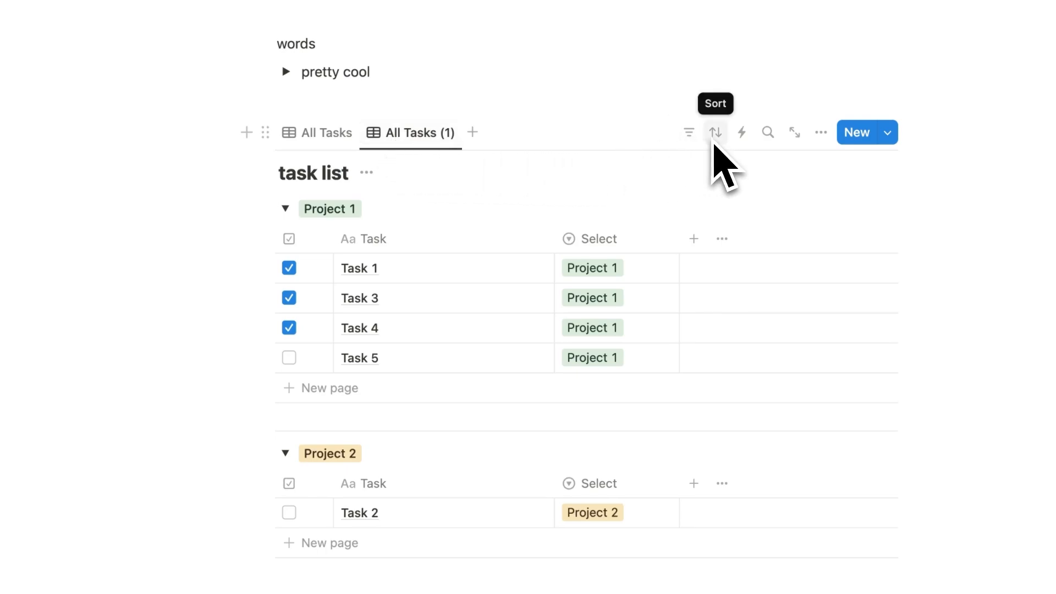
Rename the duplicated All Tasks view to "Uncompleted".
left_click(820, 133)
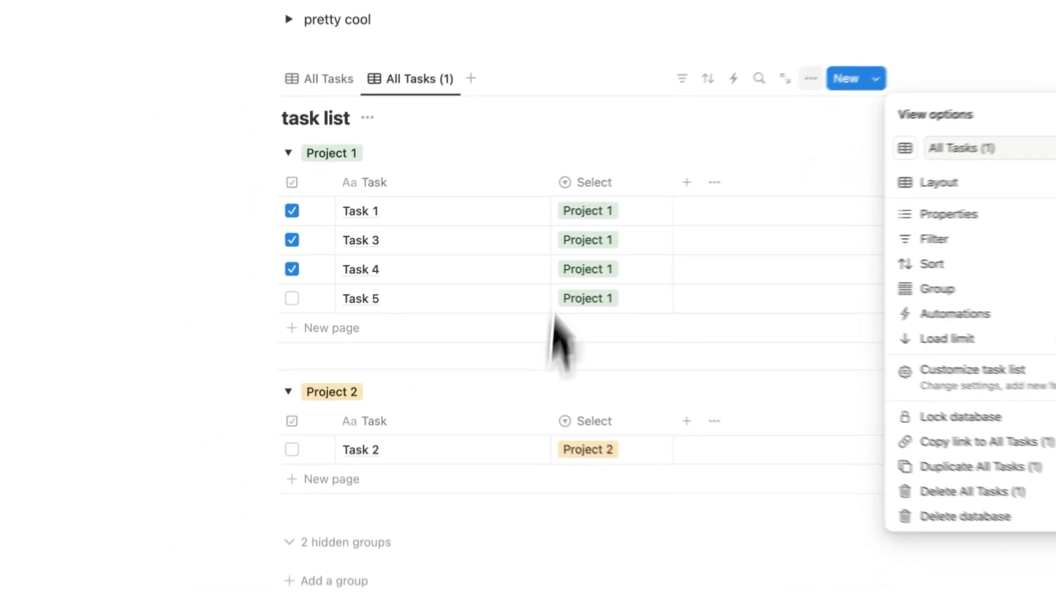
left_click(404, 79)
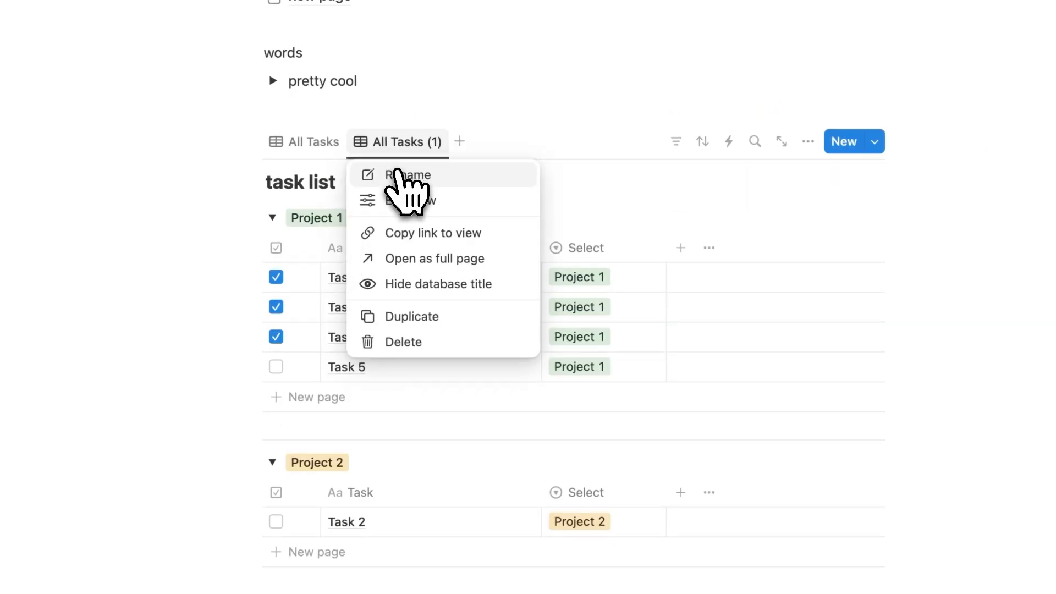
left_click(397, 175)
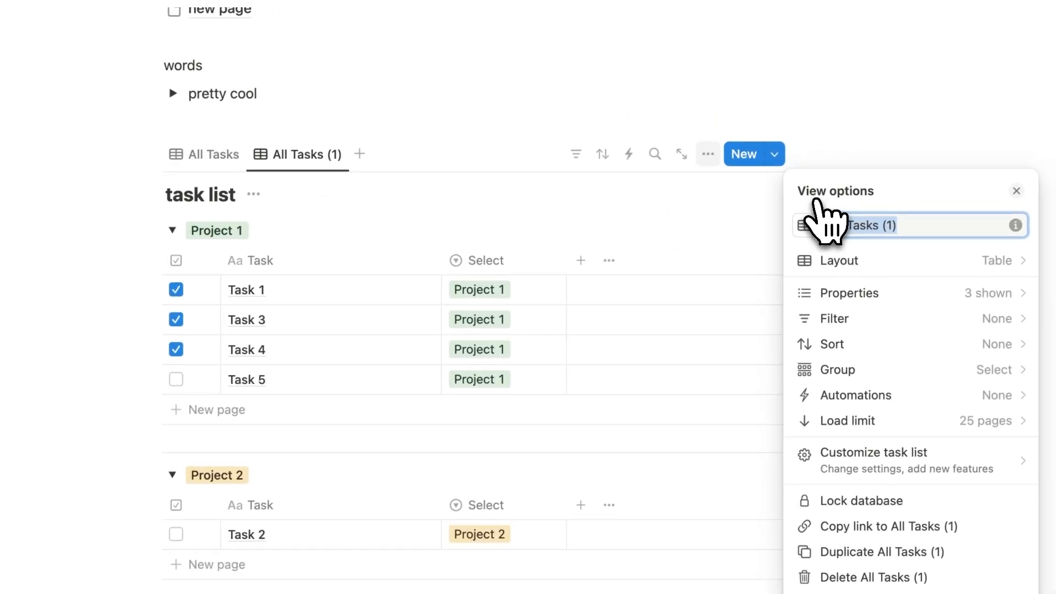
key("BackSpace")
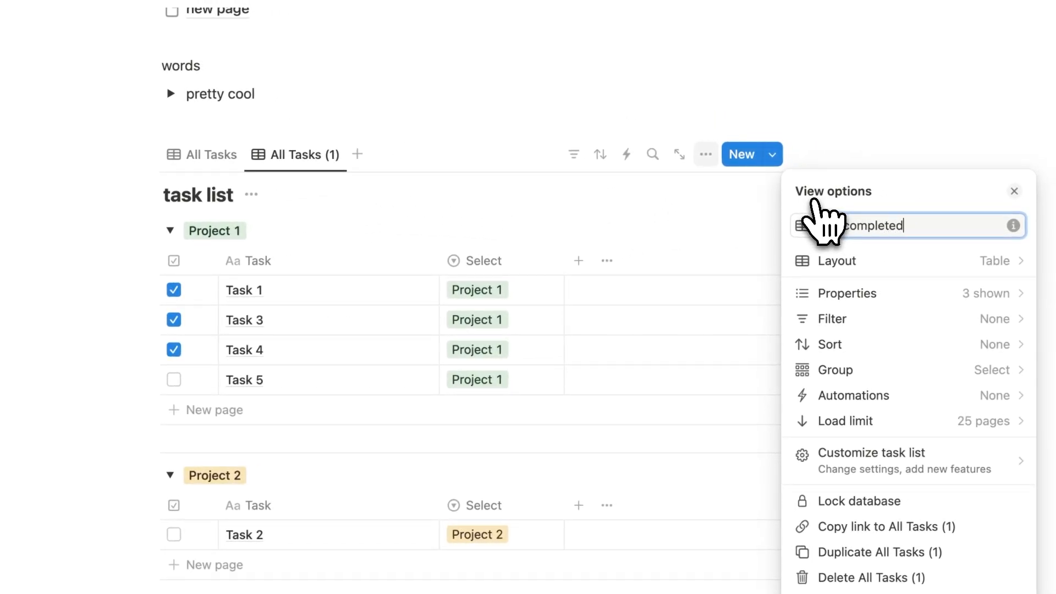
left_click(854, 132)
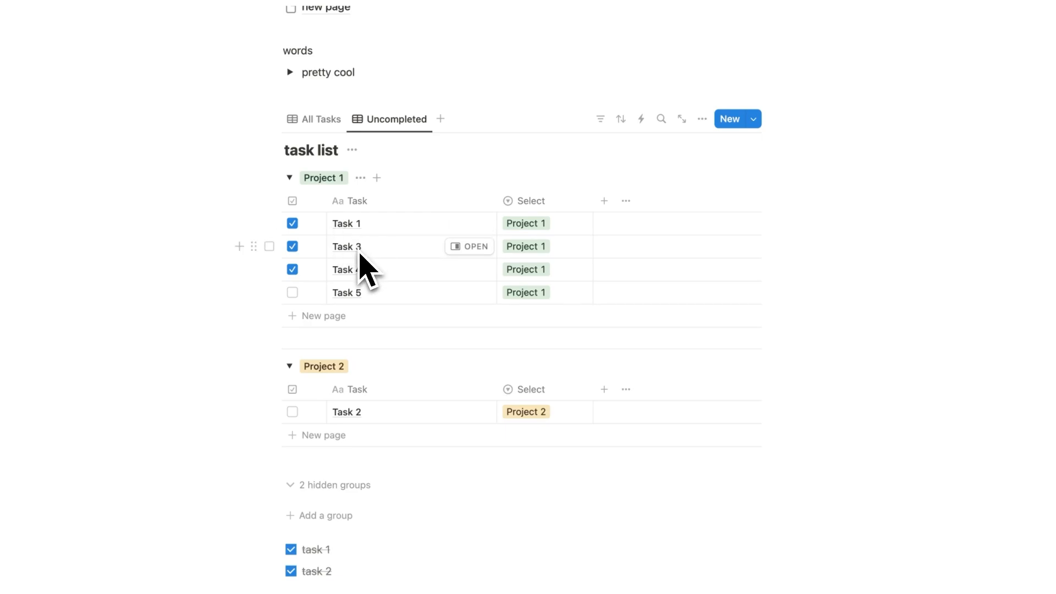
Filter the Uncompleted view by the checkbox property so that only Unchecked tasks are included.
left_click(599, 121)
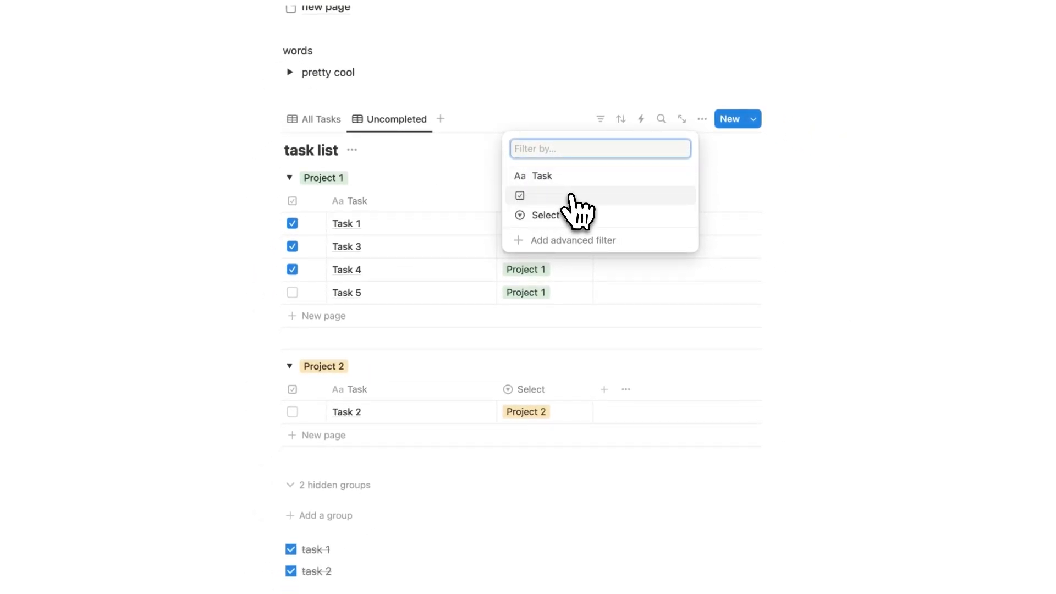
left_click(547, 196)
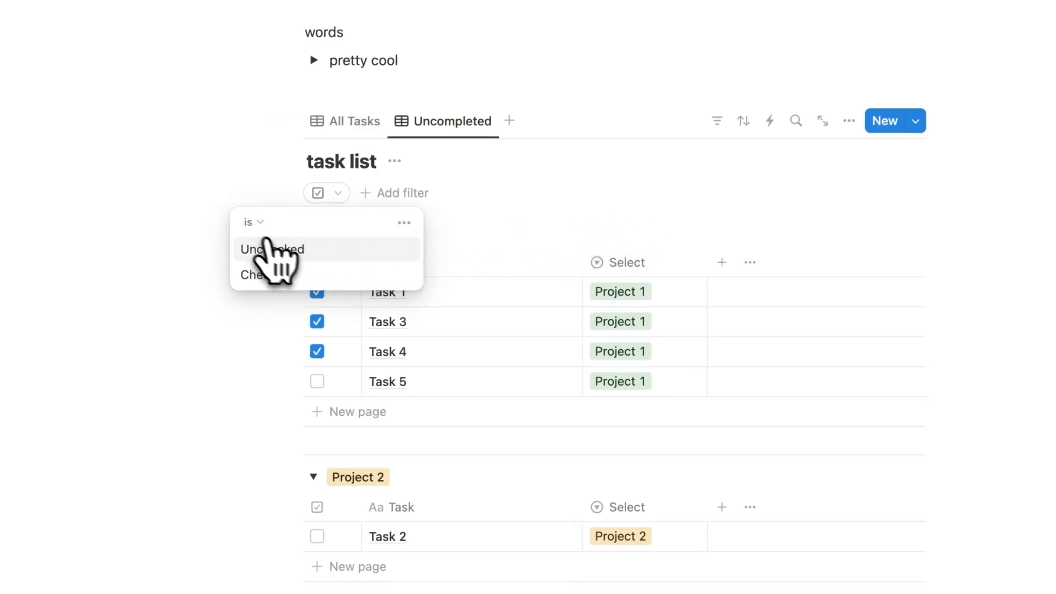
left_click(266, 245)
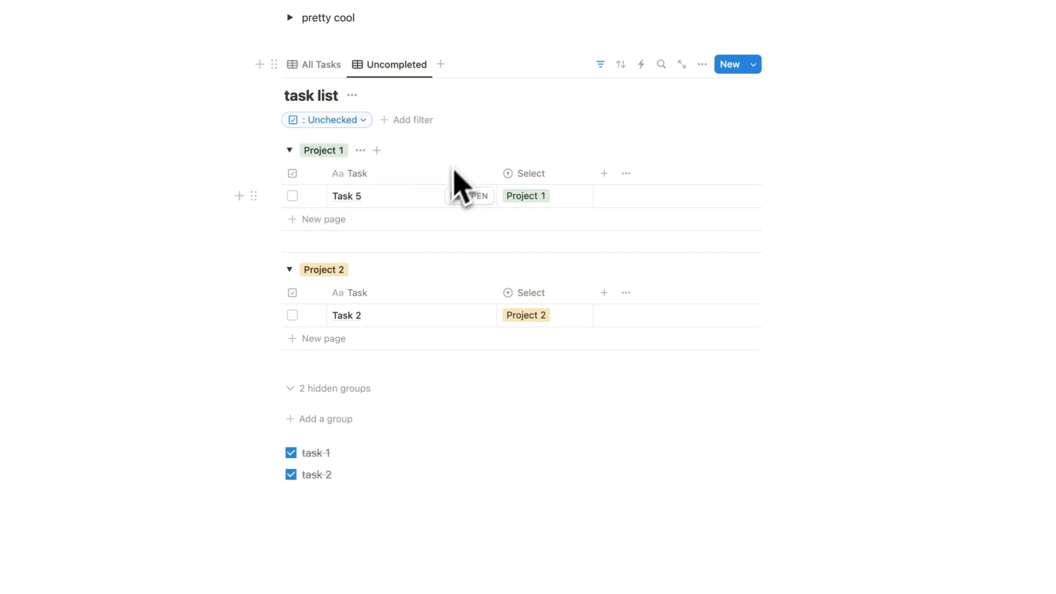
Delete the two to-do items "task 1" and "task 2" below the task list database.
left_click_drag(347, 478, 293, 452)
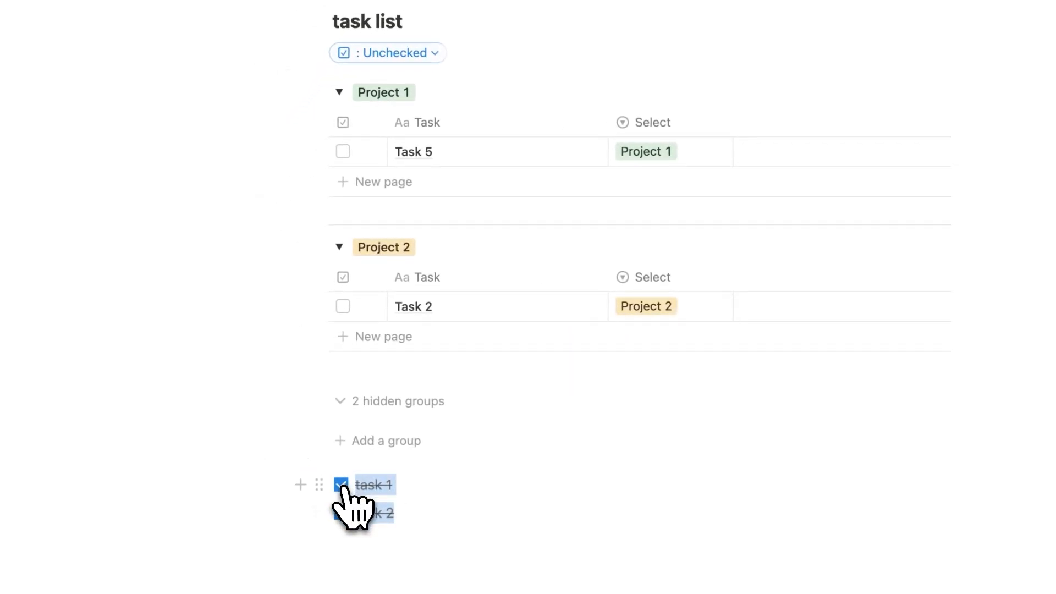
left_click(404, 512)
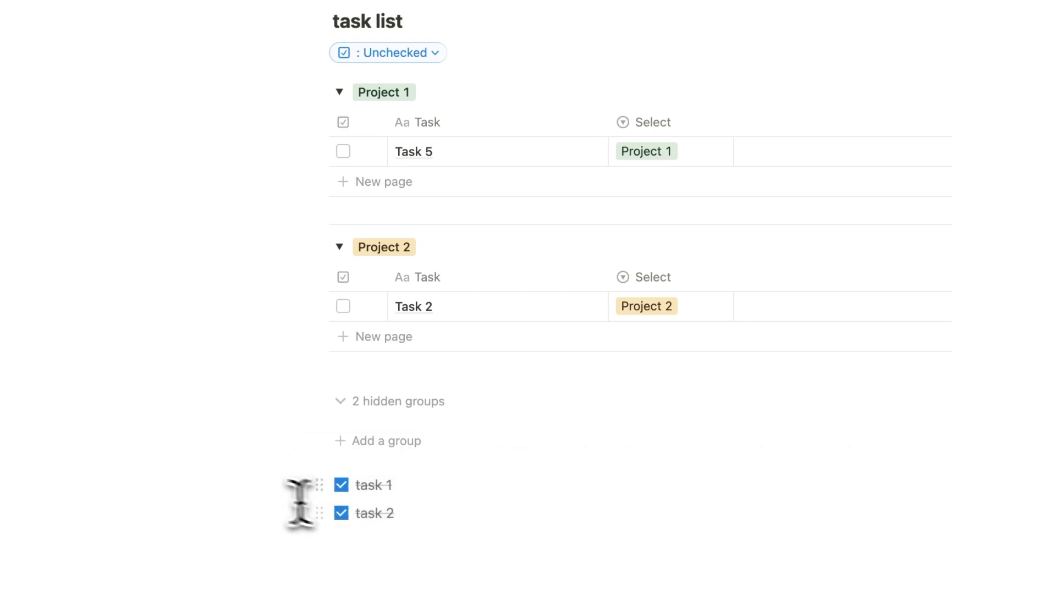
left_click_drag(248, 487, 350, 515)
key("BackSpace")
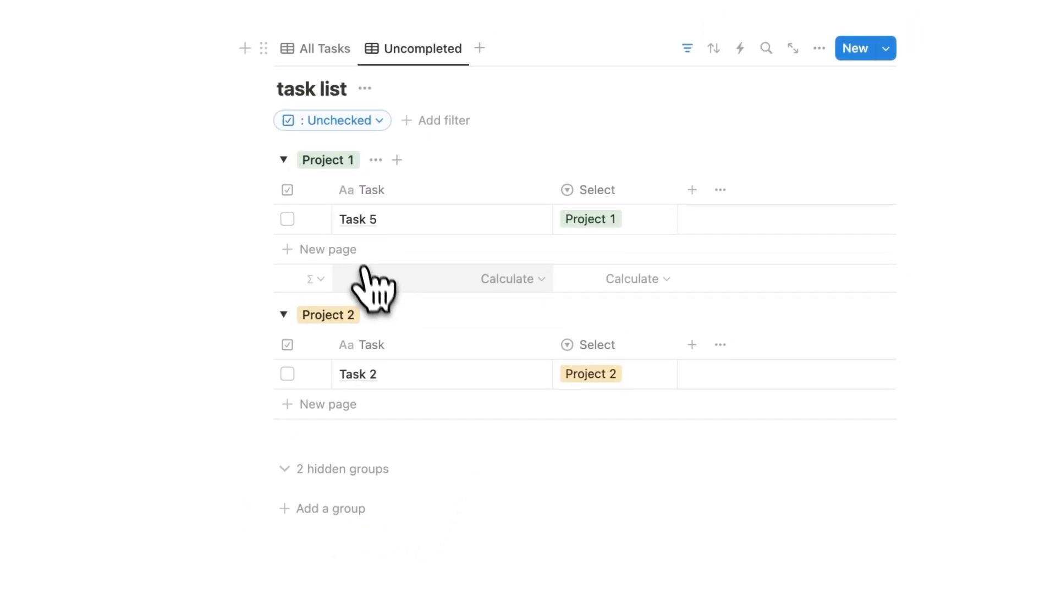
Add a Number property named "Time" to the task list from the Uncompleted view and narrow its column.
left_click(320, 59)
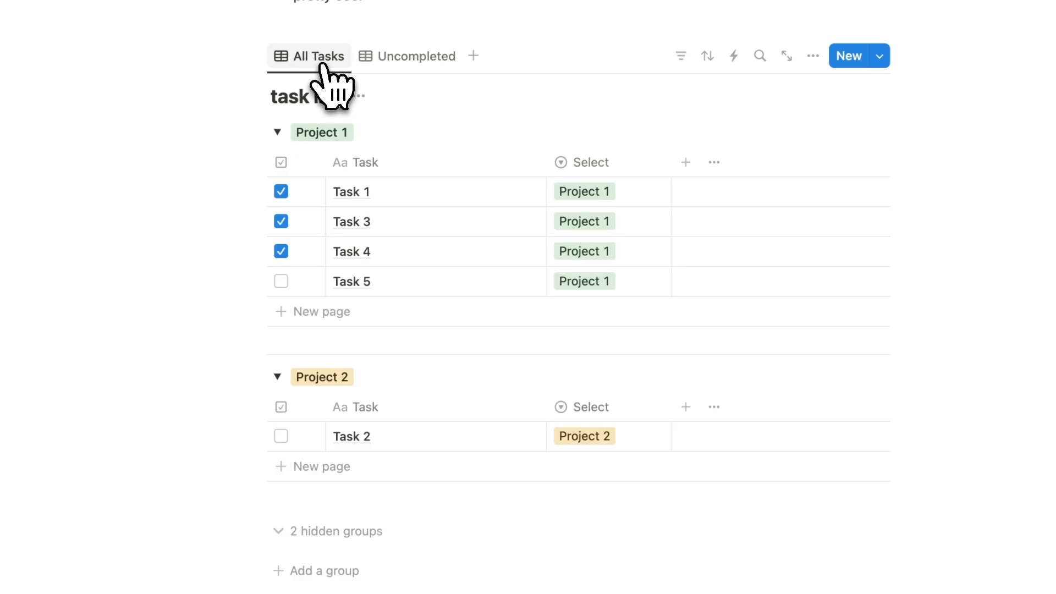
left_click(393, 57)
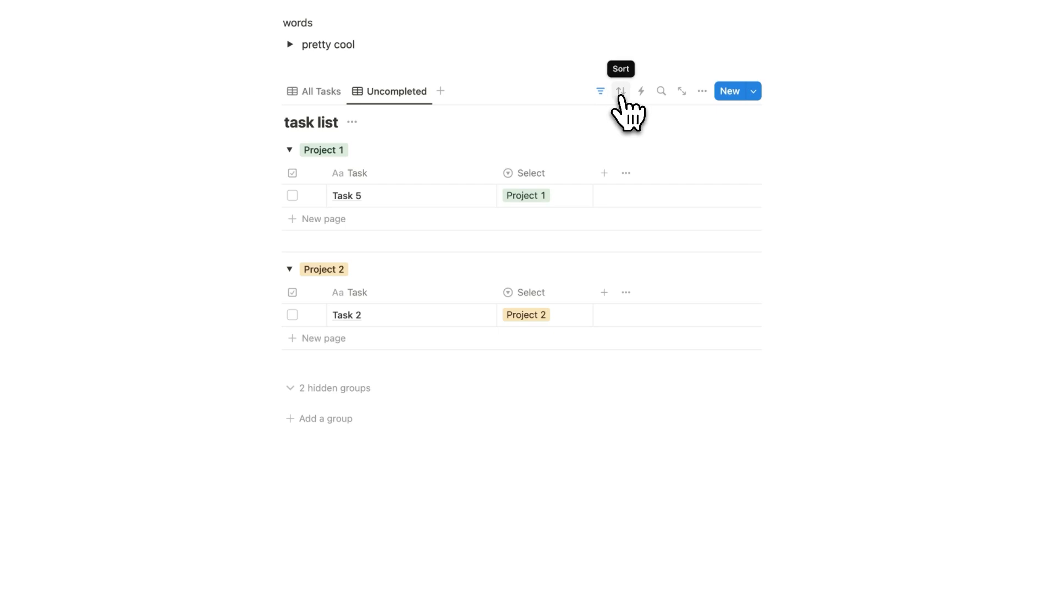
left_click(702, 91)
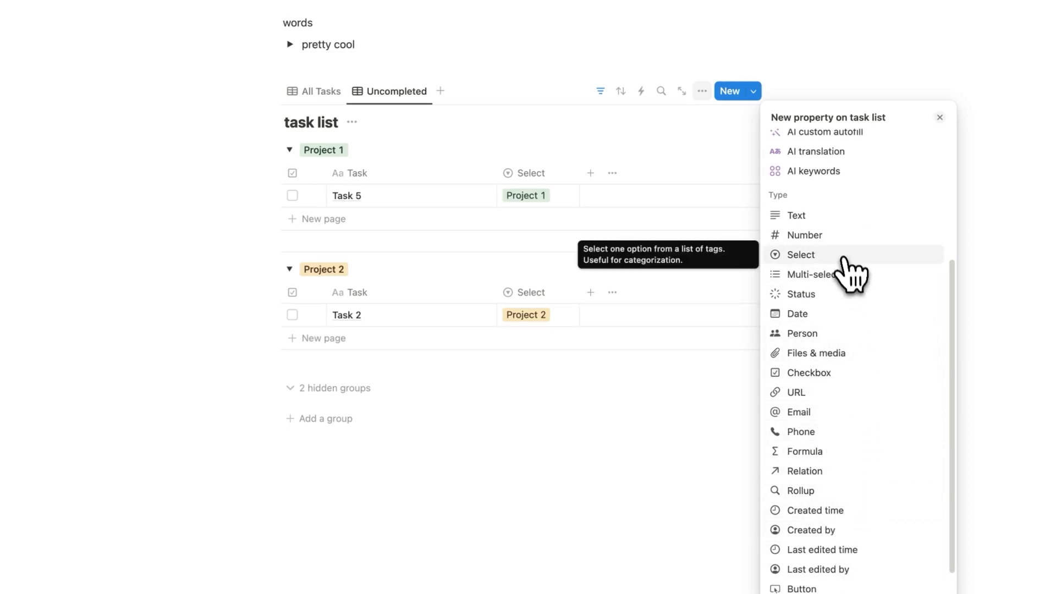
left_click(840, 238)
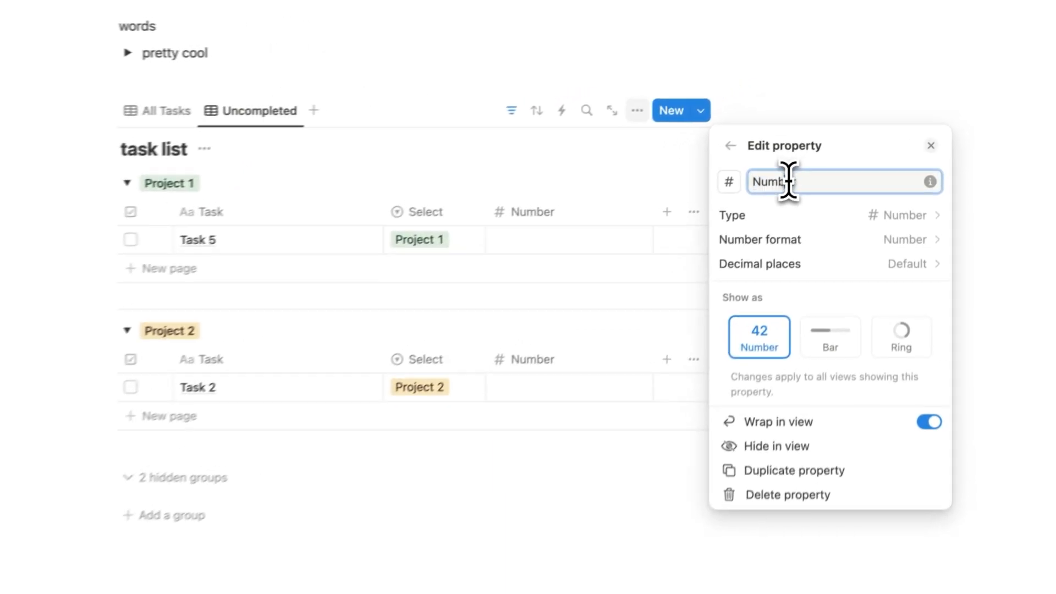
type("Time")
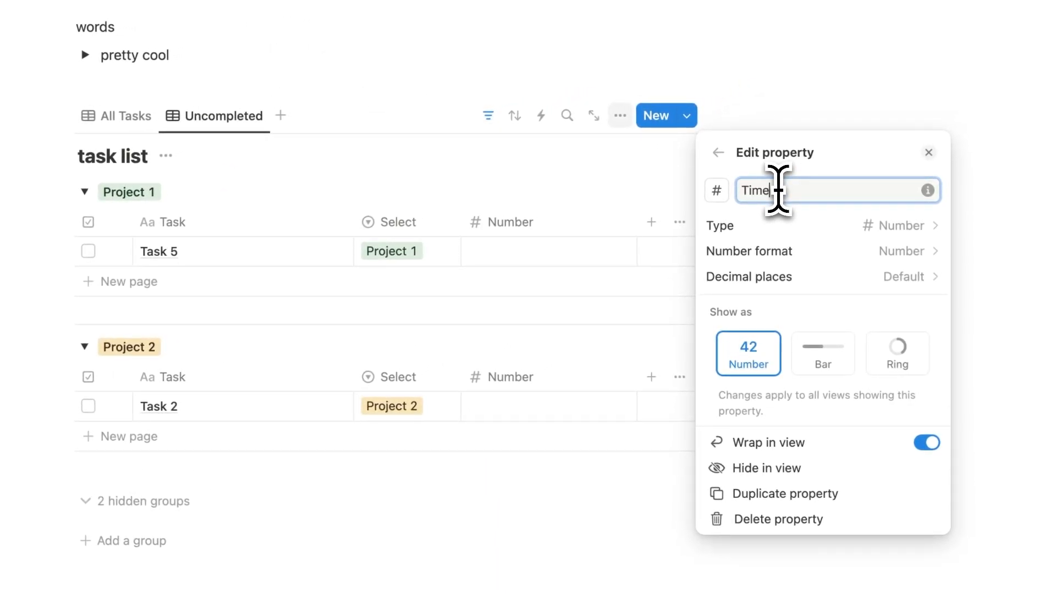
left_click(962, 169)
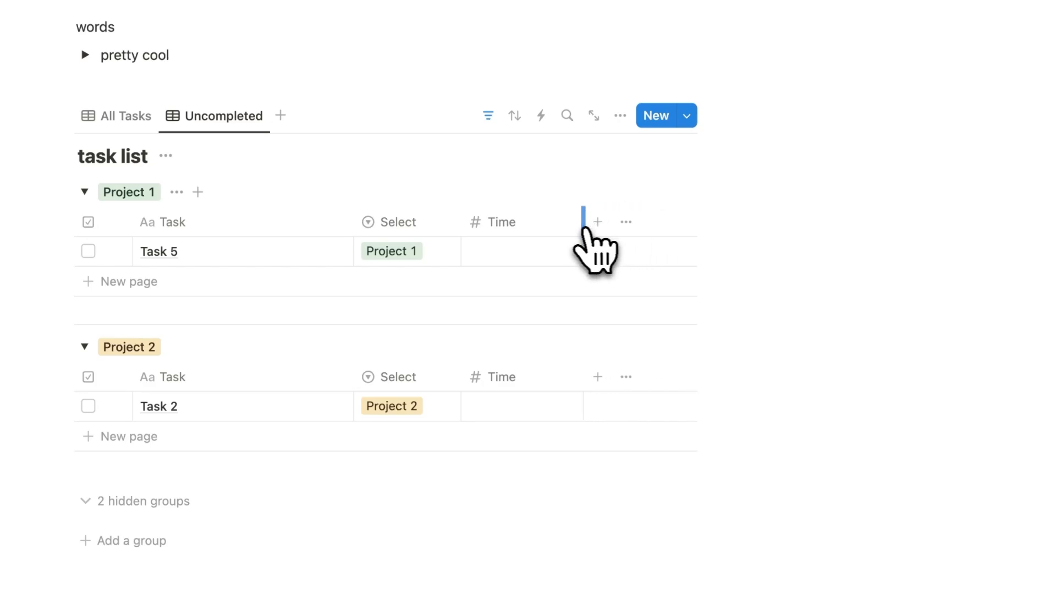
left_click_drag(584, 242, 562, 243)
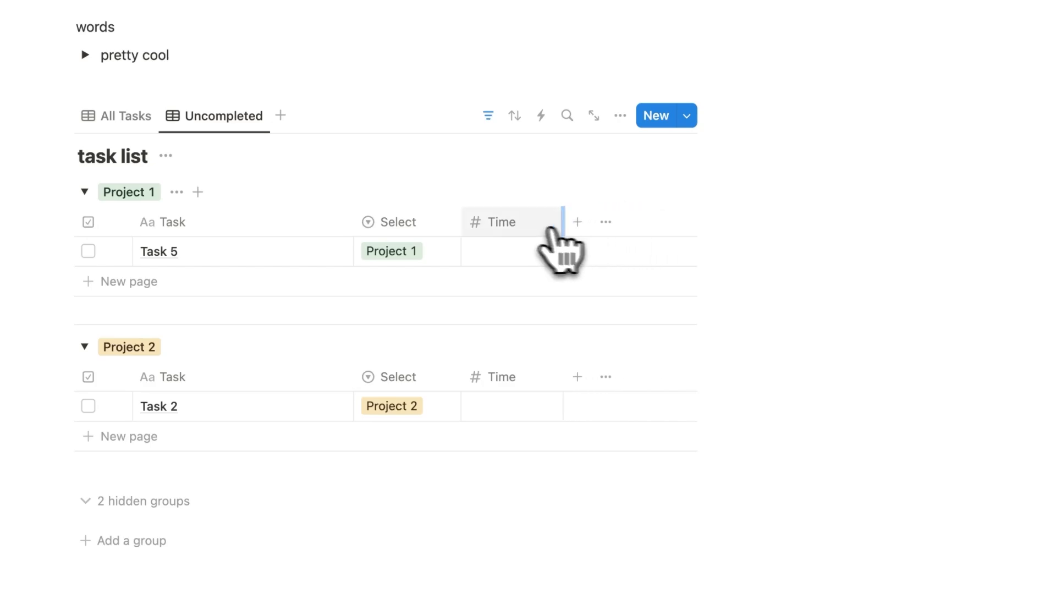
Add the to-do items "task 1 = 10 minutes" and "task = 20 minutes" below the task list database and check both off.
left_click(391, 491)
type("/")
scroll(398, 366, "down", 3)
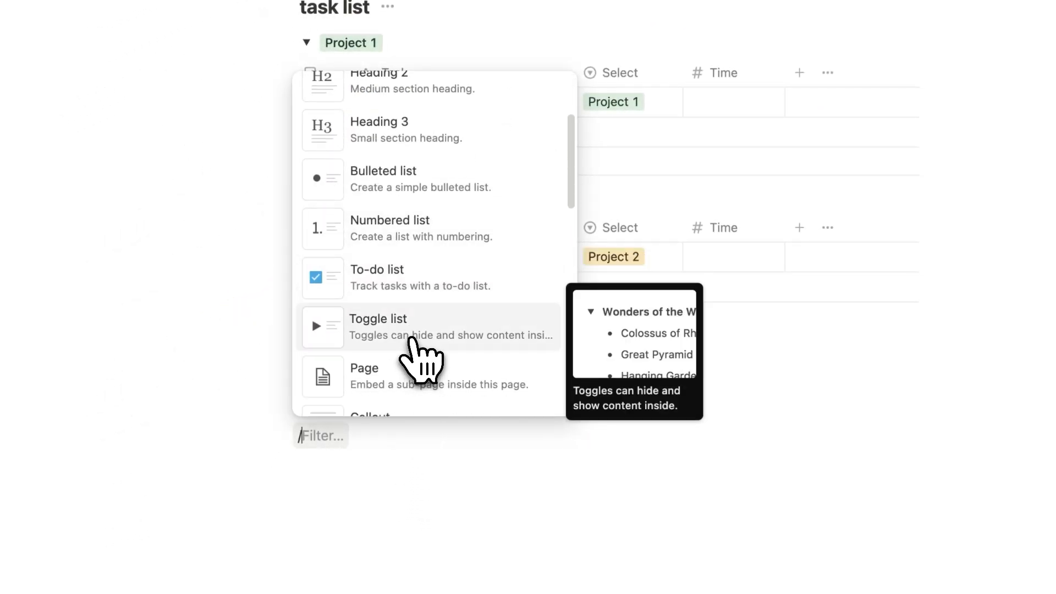
left_click(403, 286)
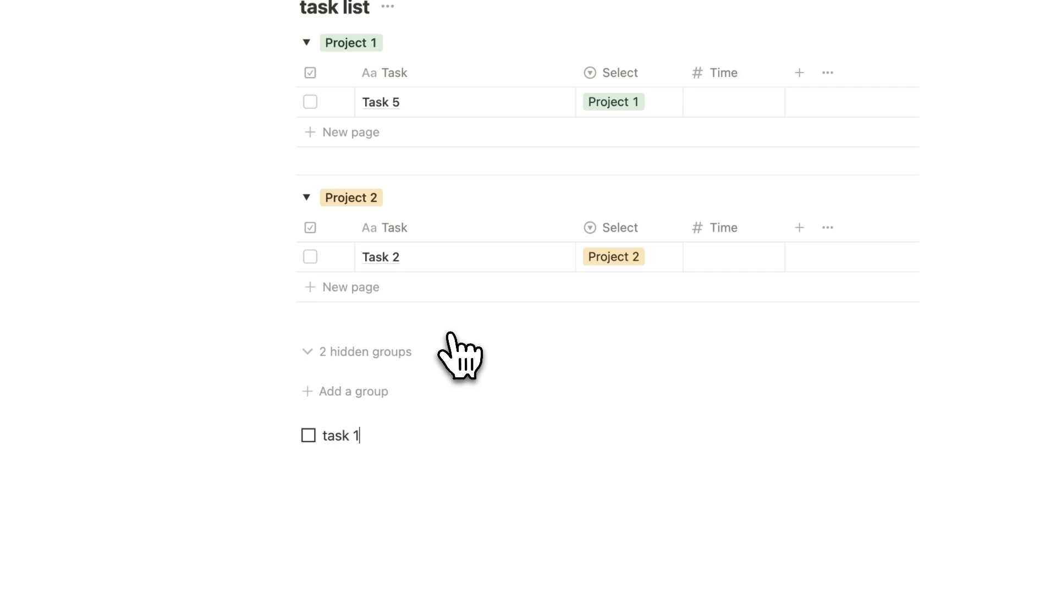
type("task 1 = 10 minutes")
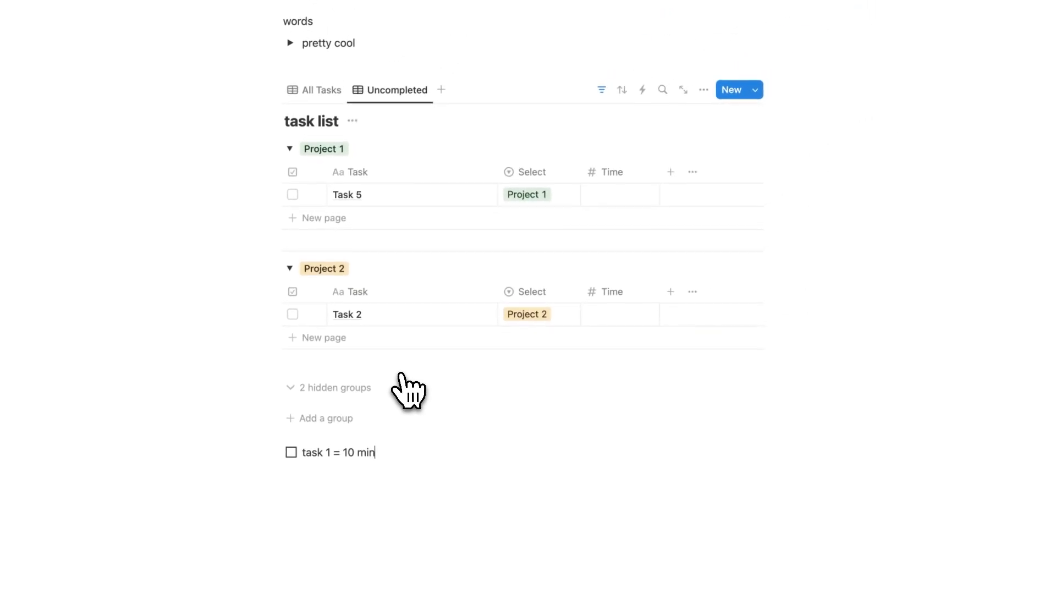
left_click(291, 452)
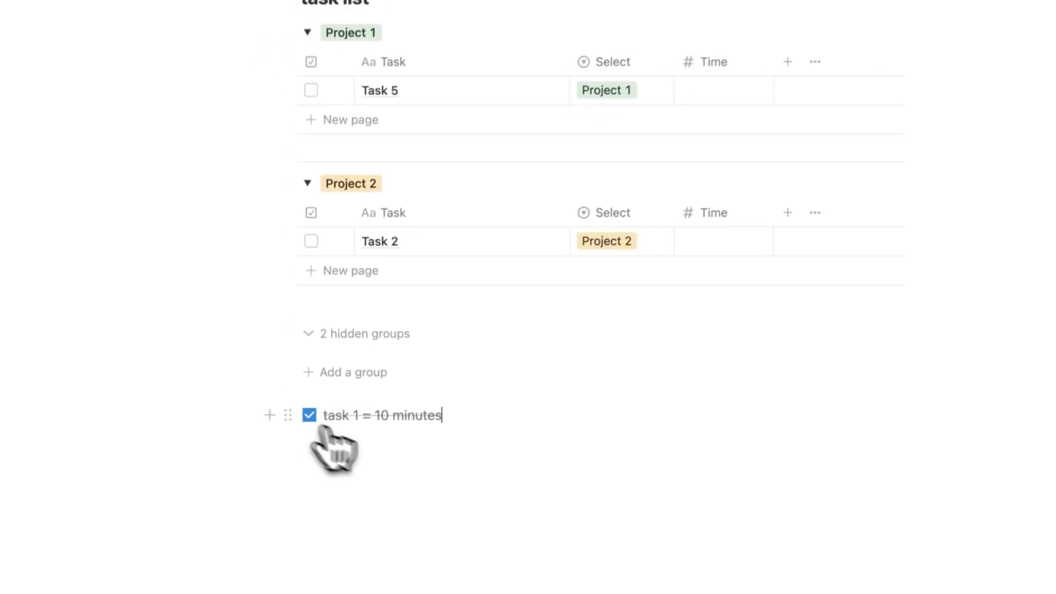
key("Return")
type("task = 20 minutes")
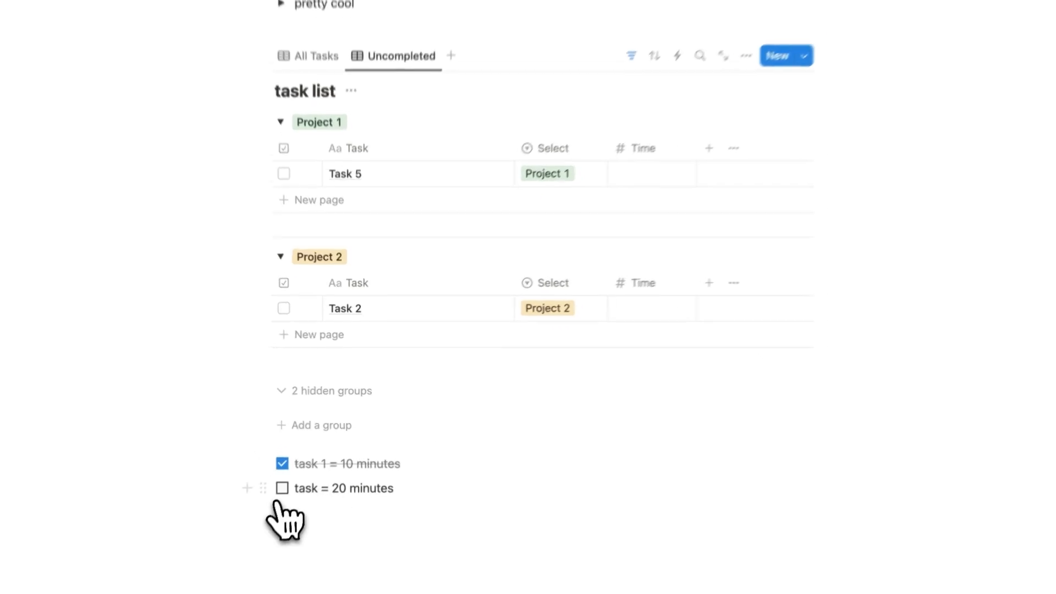
left_click(291, 474)
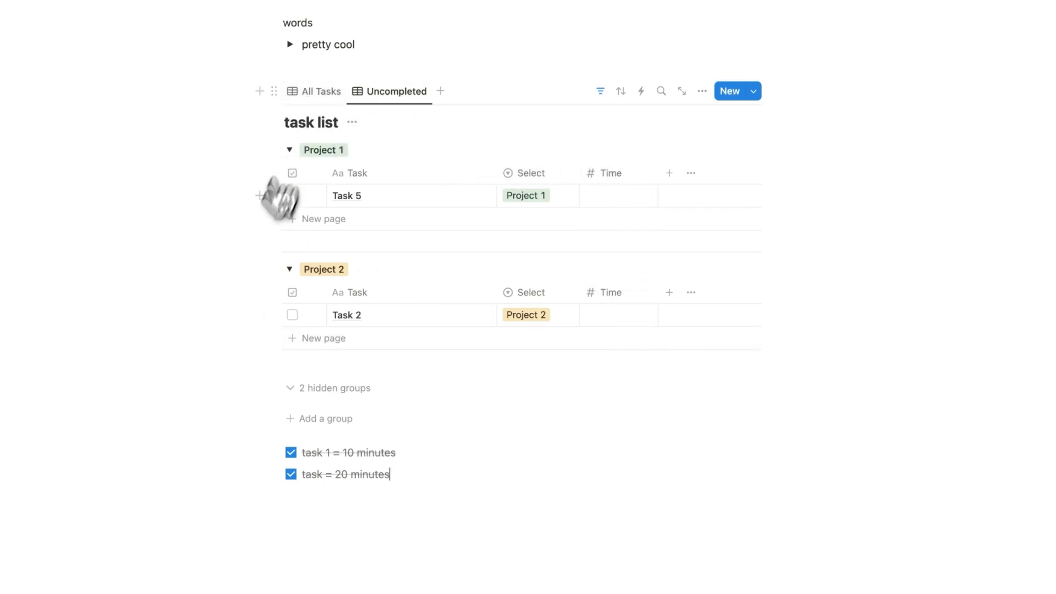
Narrow the Time column in the All Tasks view and enter 7 for Task 1, 19 for Task 3 and 24 for Task 4.
left_click(314, 98)
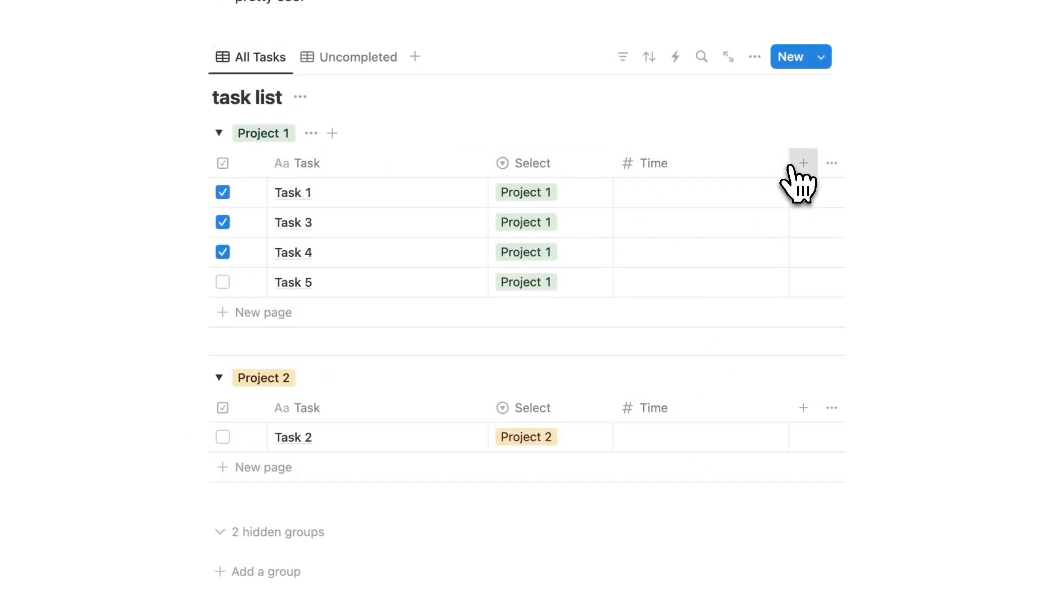
left_click_drag(791, 164, 704, 177)
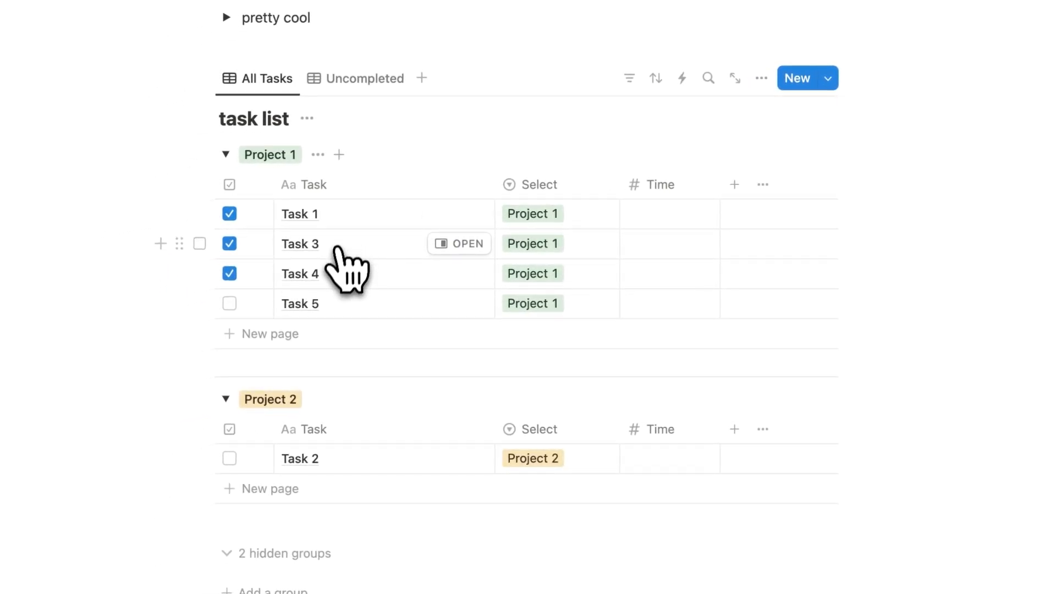
left_click(708, 216)
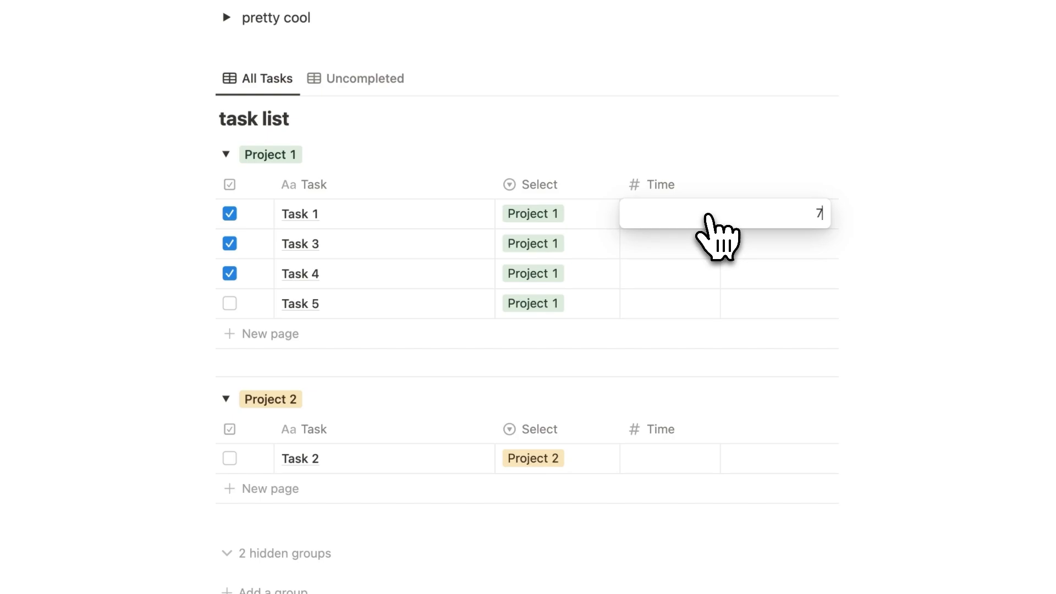
type("15")
key("Return")
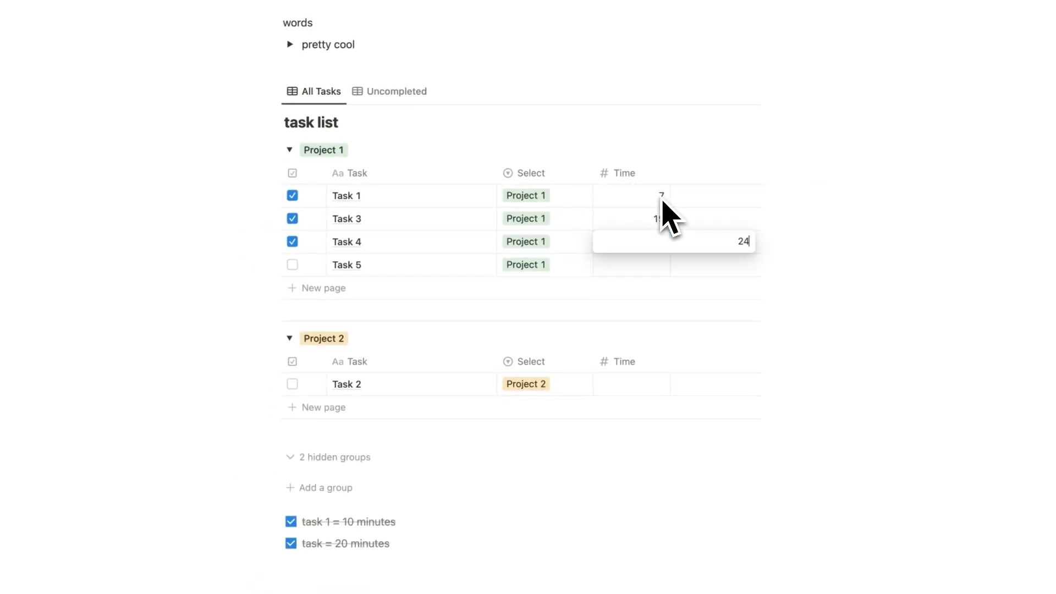
key("Escape")
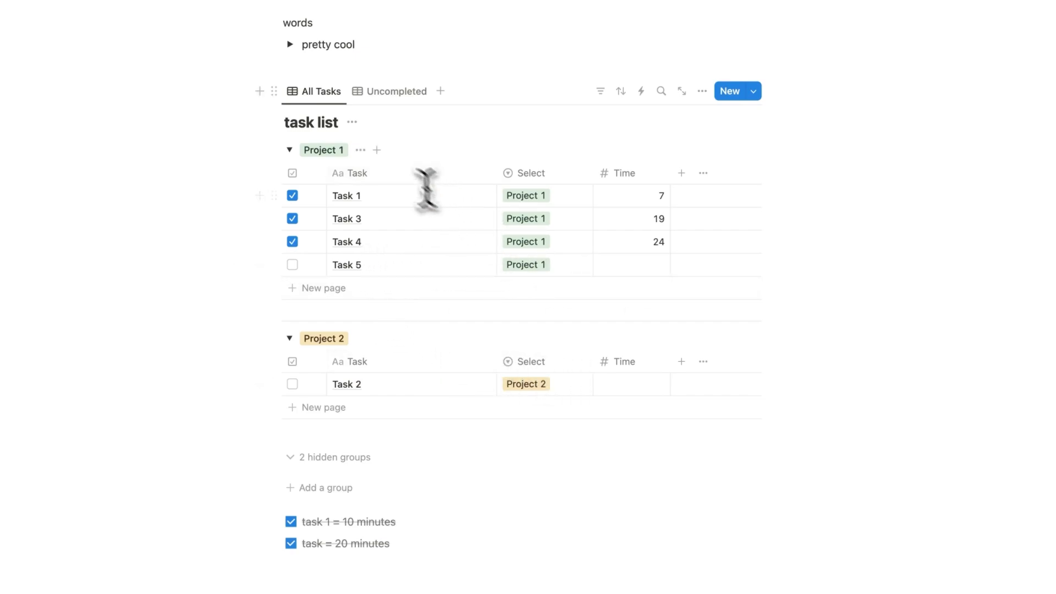
Duplicate the Uncompleted view of the task list and name the copy "Complete".
left_click(397, 103)
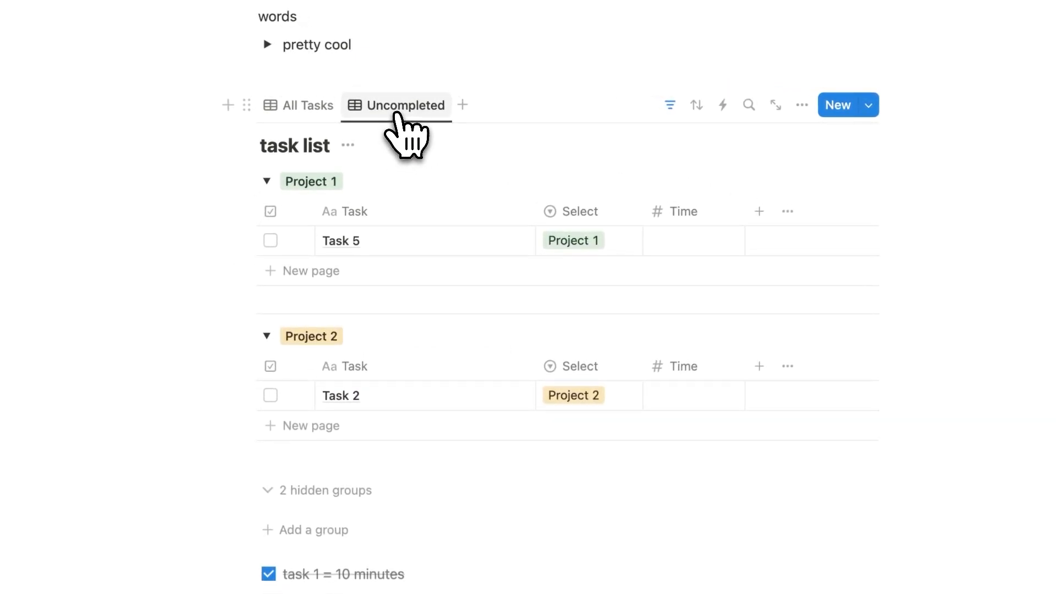
left_click(407, 103)
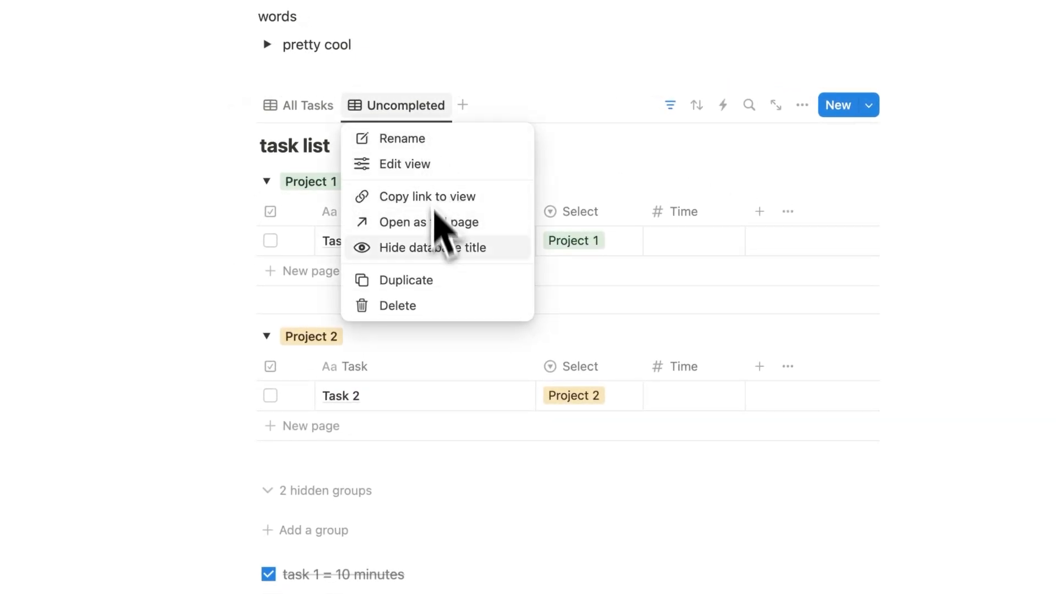
left_click(442, 279)
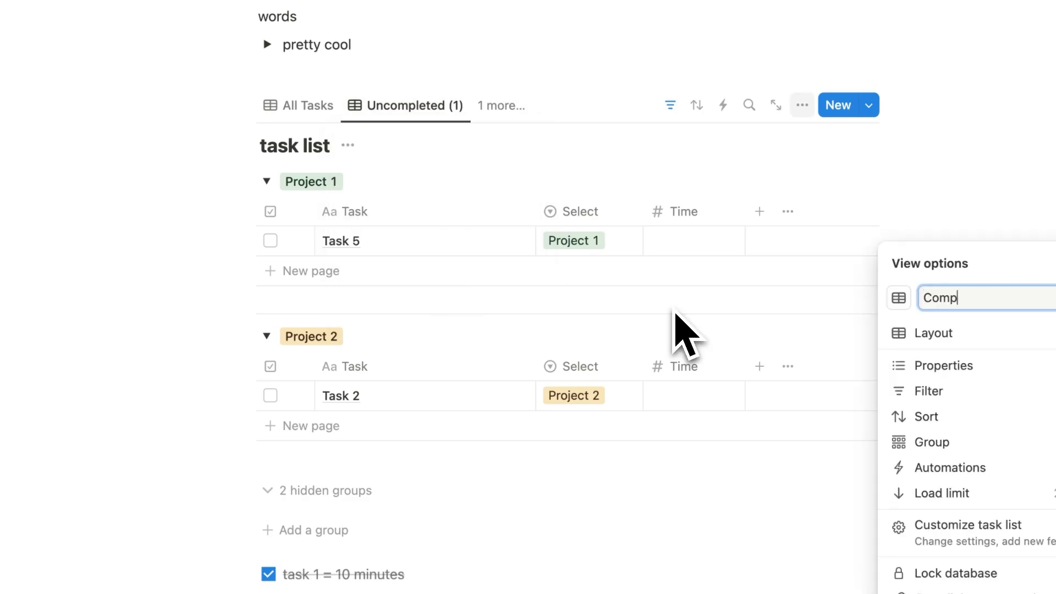
left_click(1038, 192)
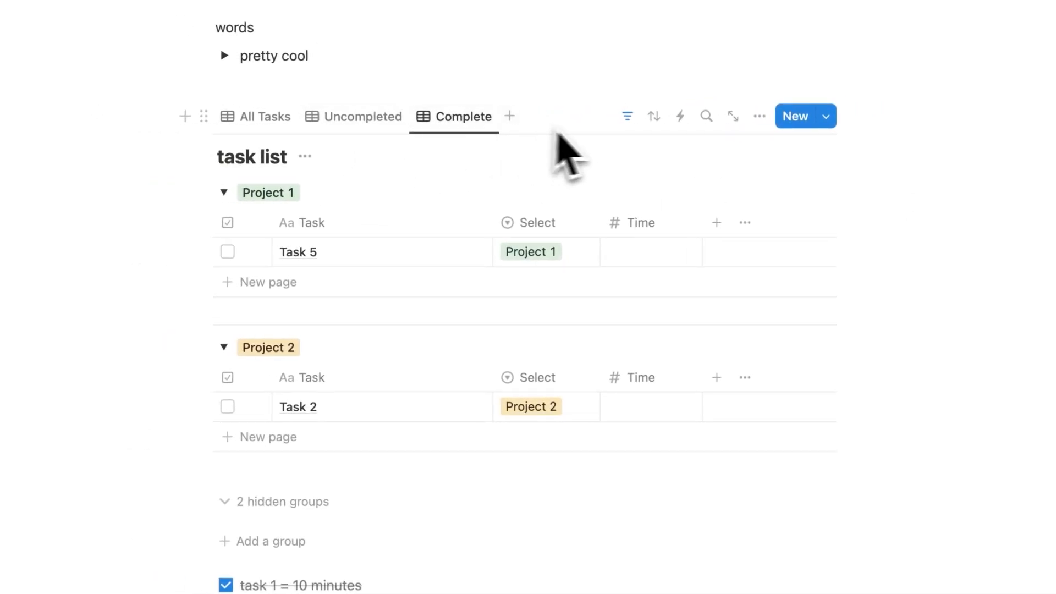
Change the checkbox filter of the Complete view to Checked.
left_click(627, 117)
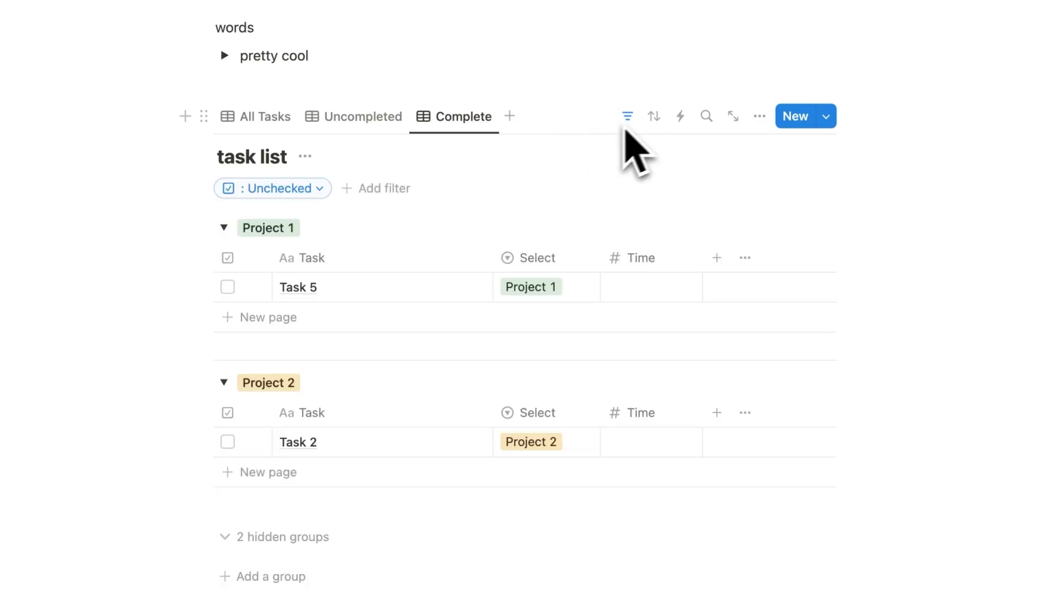
left_click(370, 122)
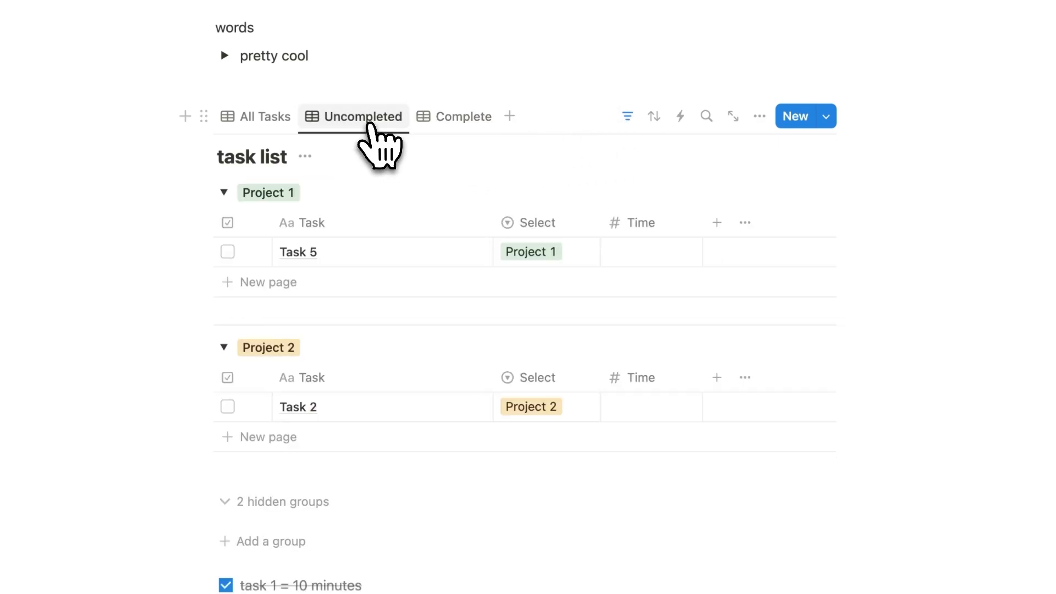
left_click(627, 116)
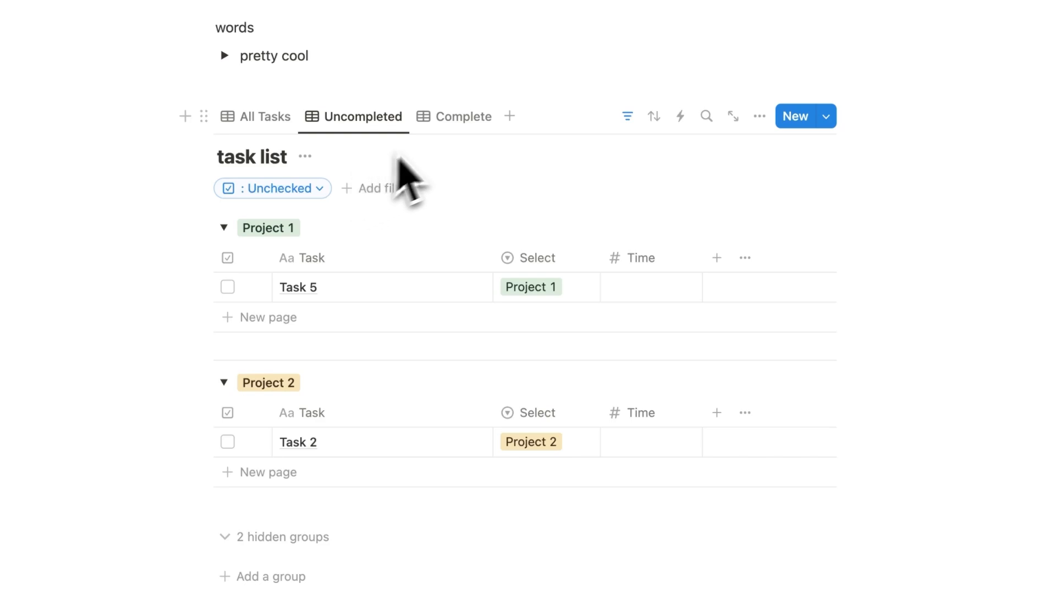
left_click(452, 128)
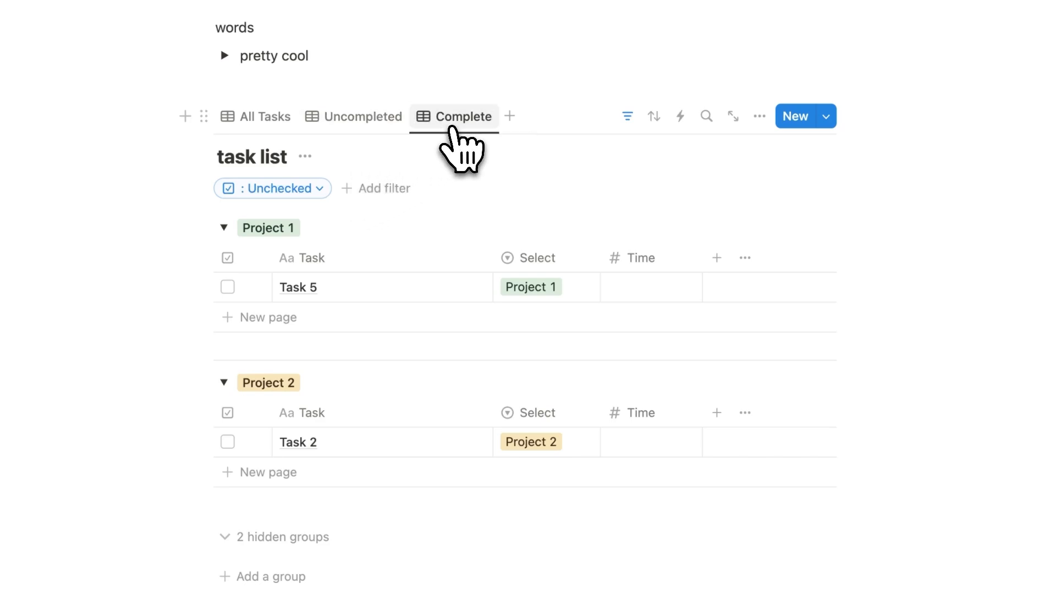
left_click(282, 190)
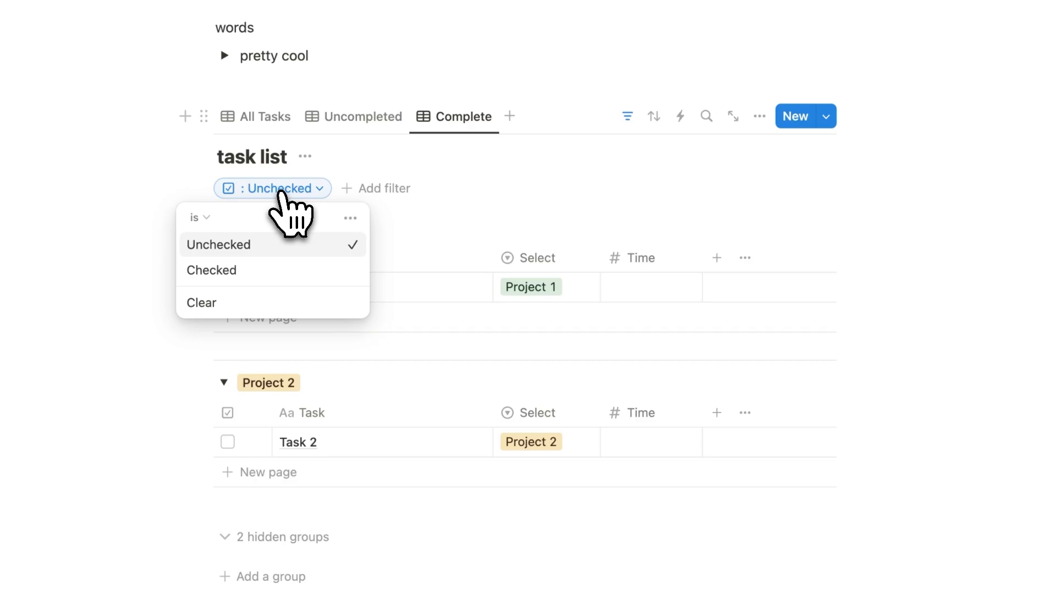
left_click(242, 270)
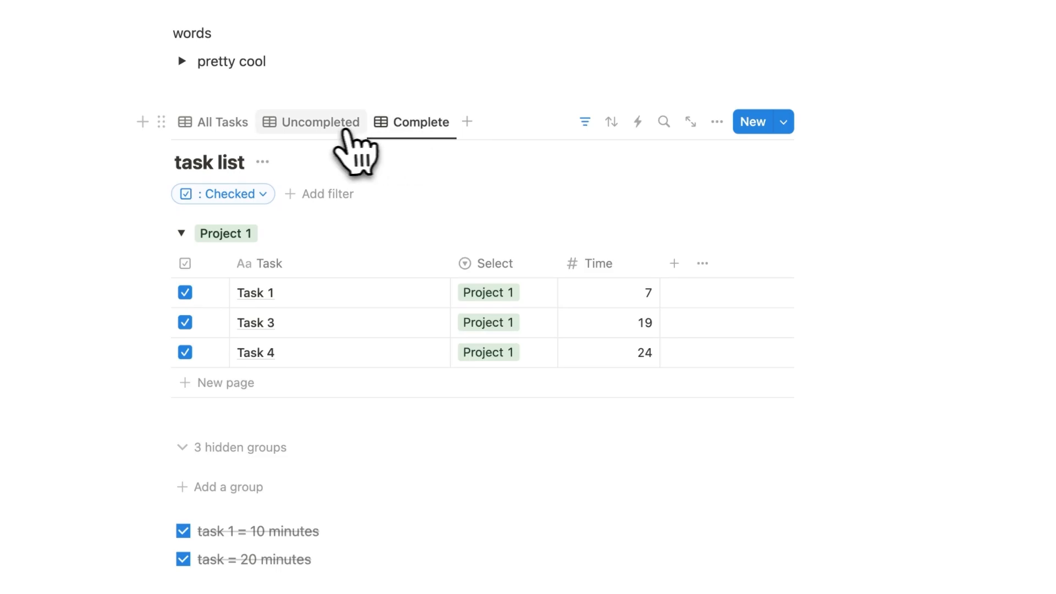
left_click(330, 132)
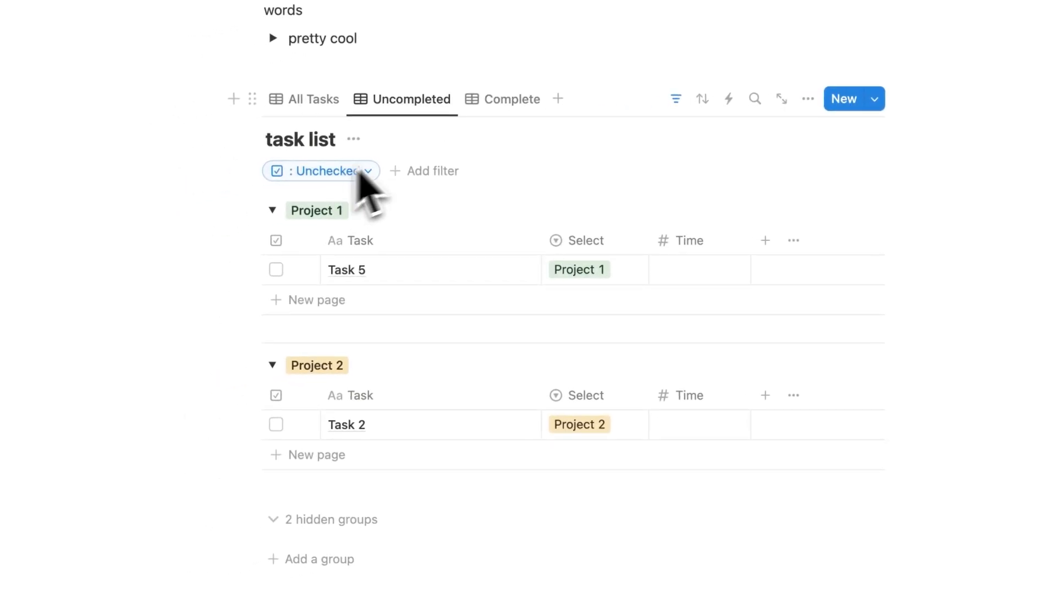
left_click(503, 99)
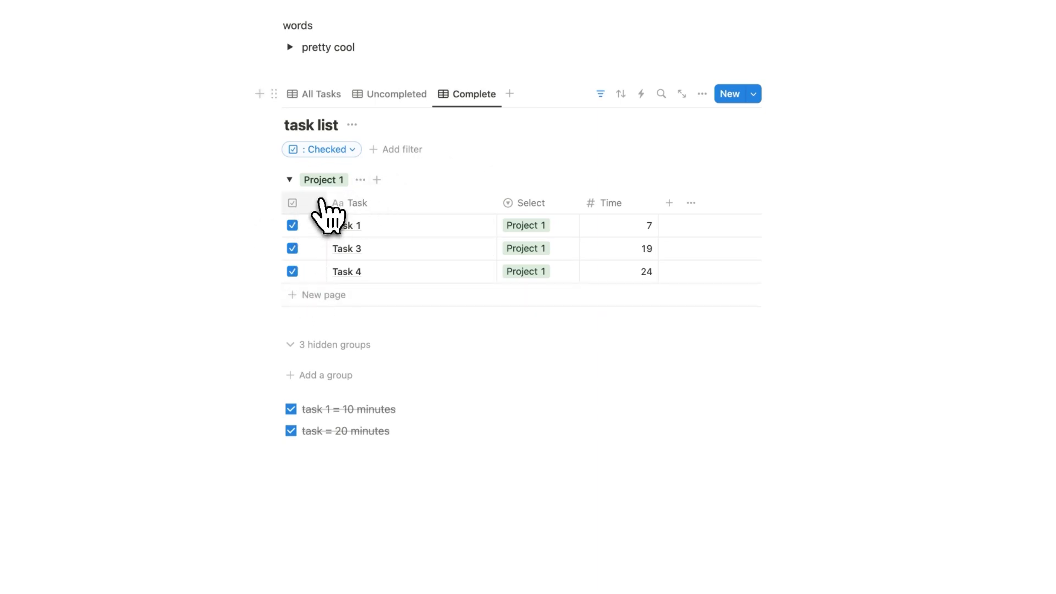
left_click(289, 180)
left_click(290, 179)
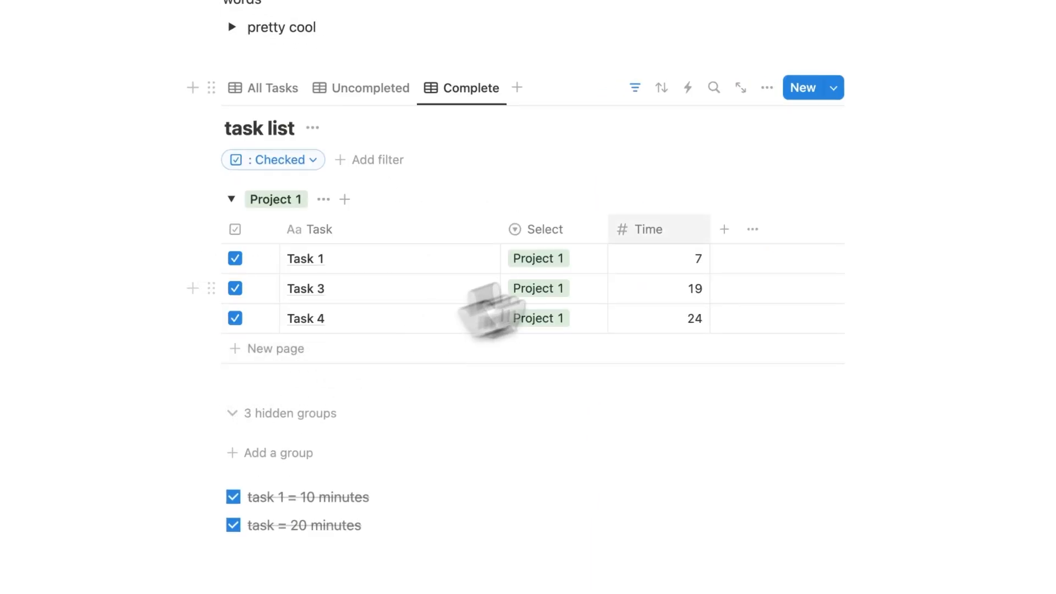
left_click(767, 88)
left_click(894, 302)
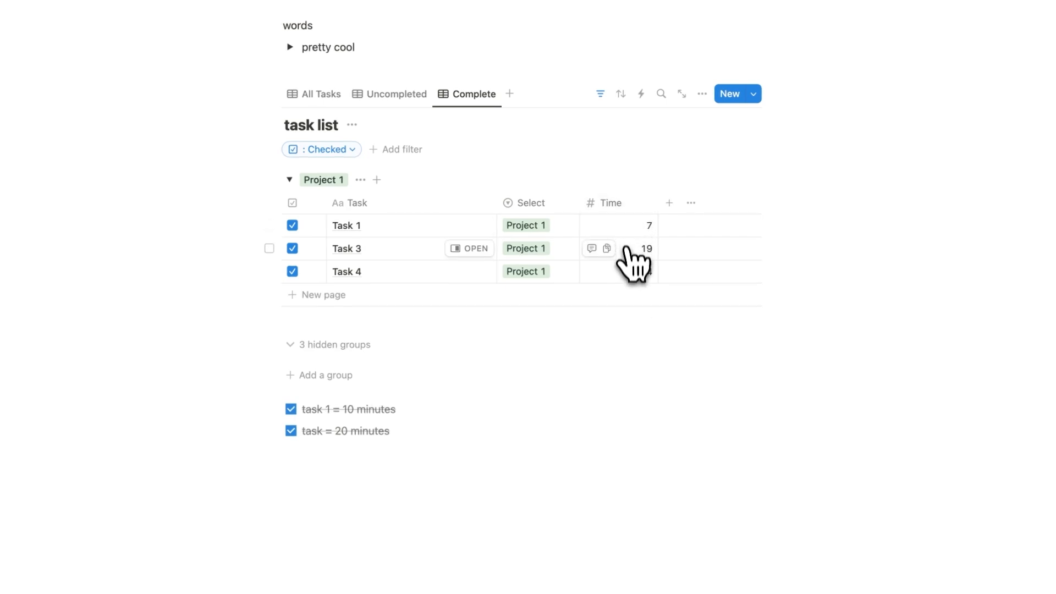
Add a Sum calculation under the Time column in the Complete view.
left_click(624, 317)
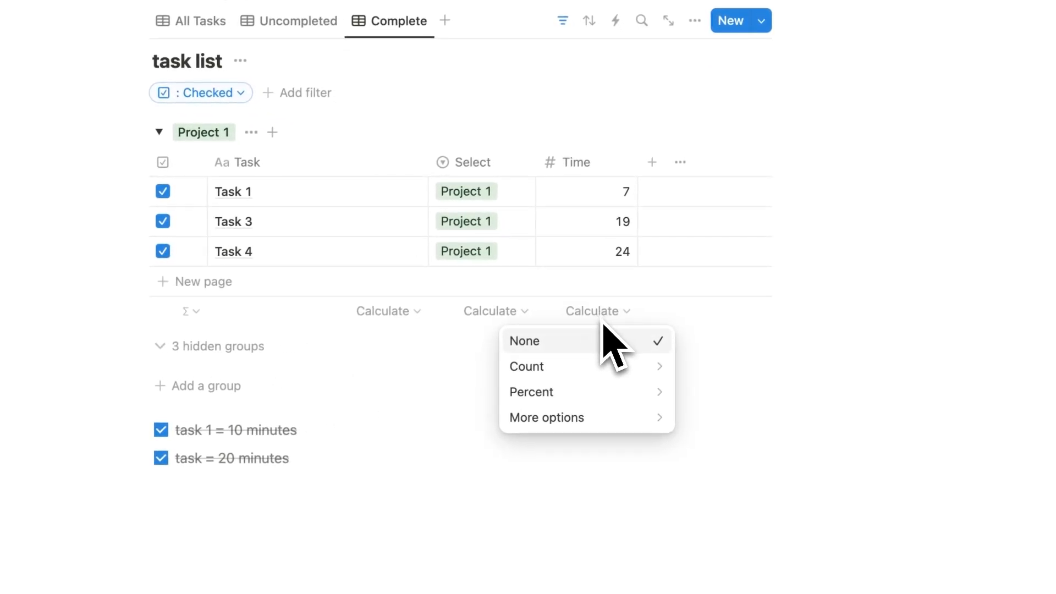
mouse_move(619, 421)
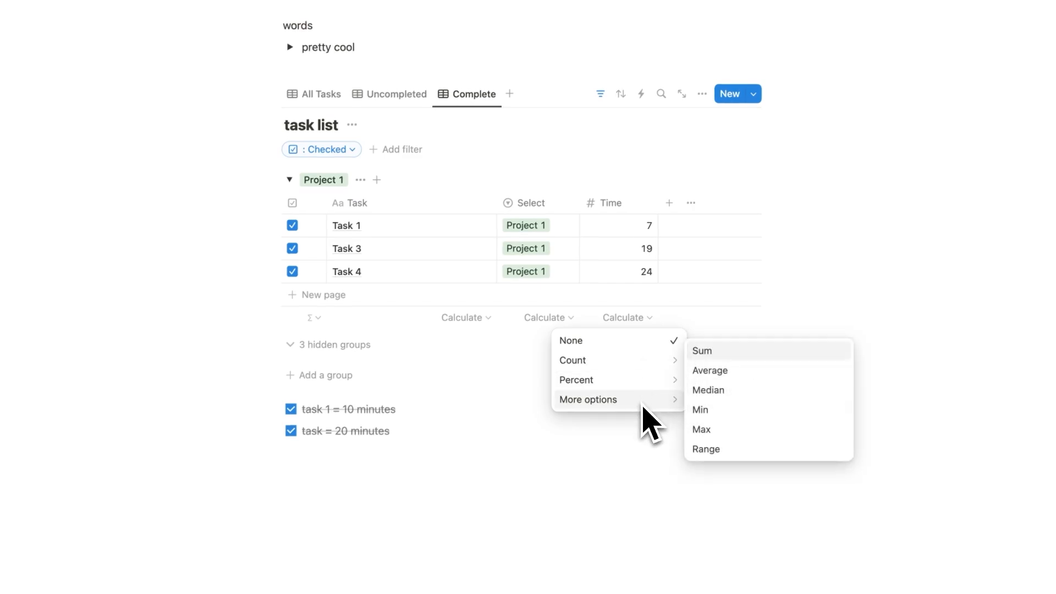
left_click(702, 350)
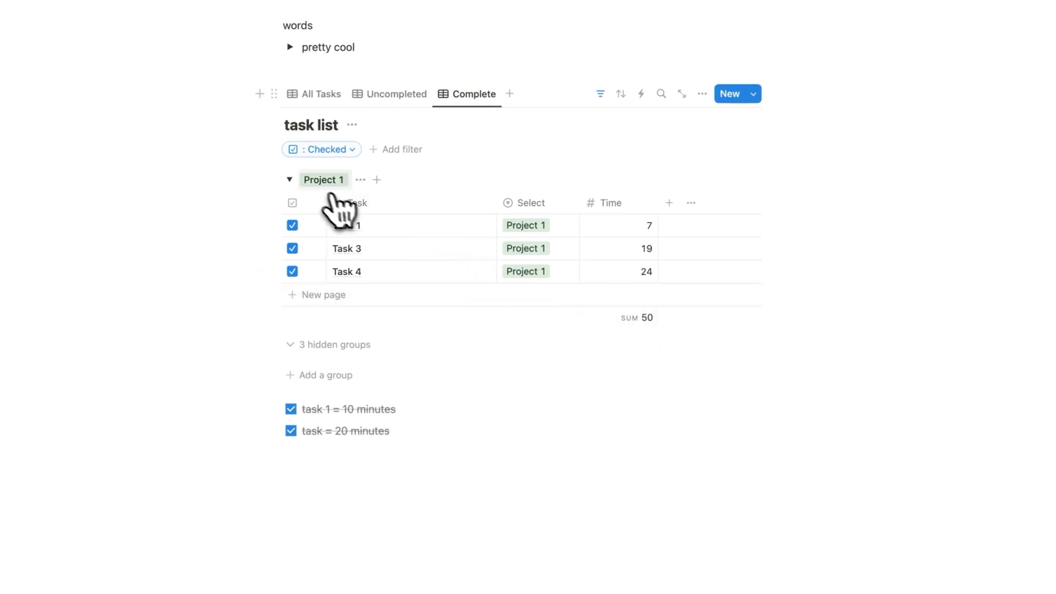
Add "Task 6" to the Project 2 group in the All Tasks view and check off Task 2 and Task 6.
left_click(315, 94)
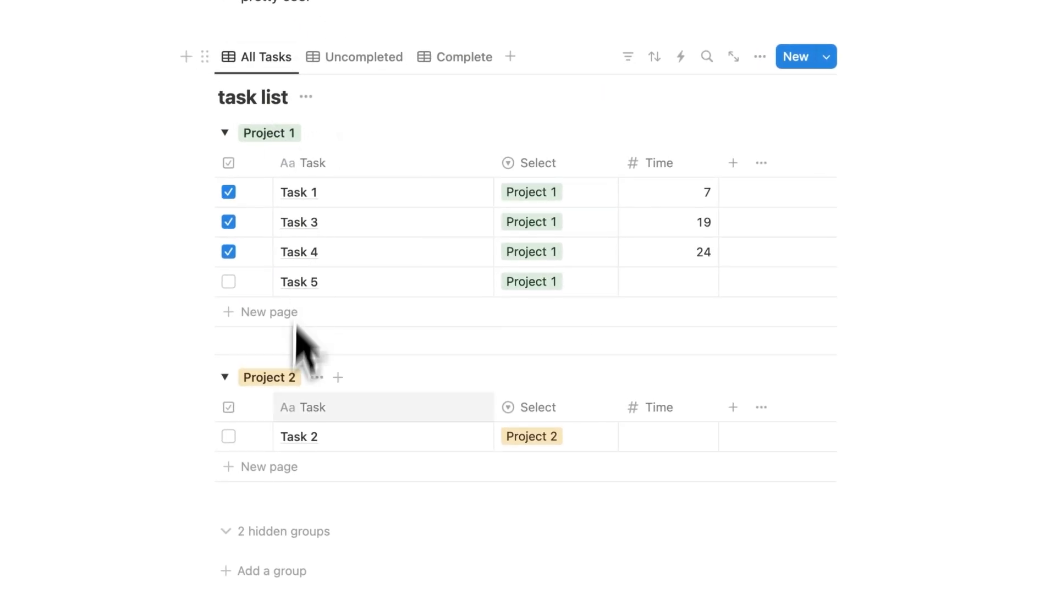
left_click(281, 467)
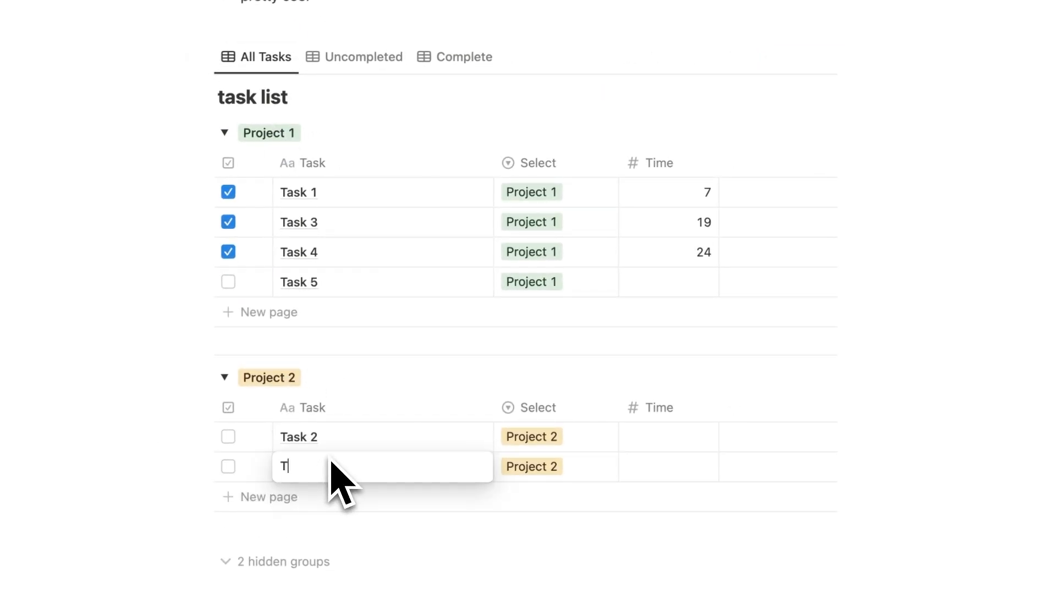
scroll(331, 461, "down", 2)
left_click(228, 344)
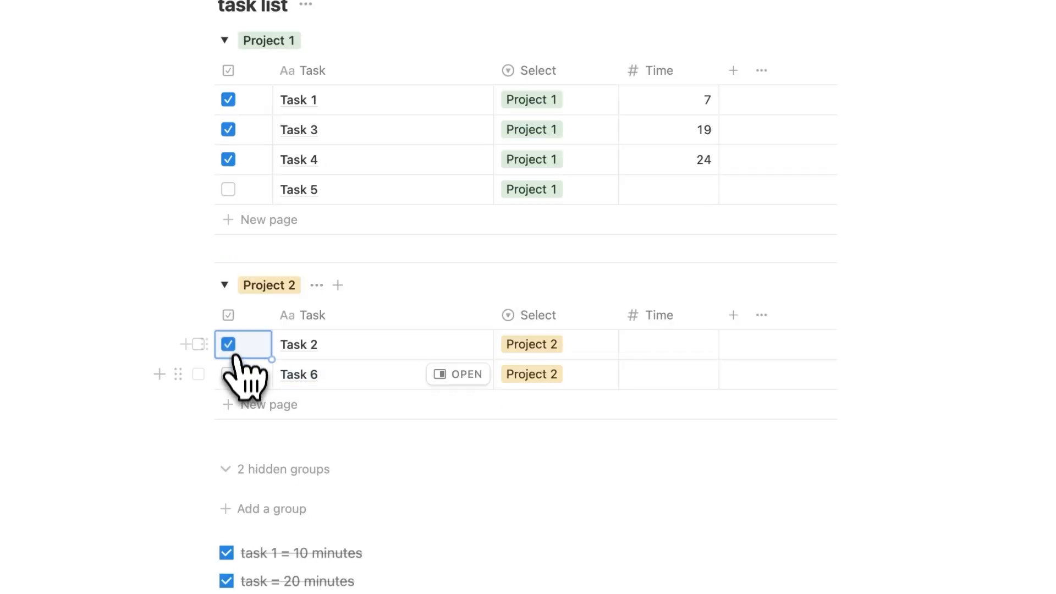
left_click(228, 374)
Set the Time of Task 2 to 30 and of Task 6 to 27.
left_click(657, 343)
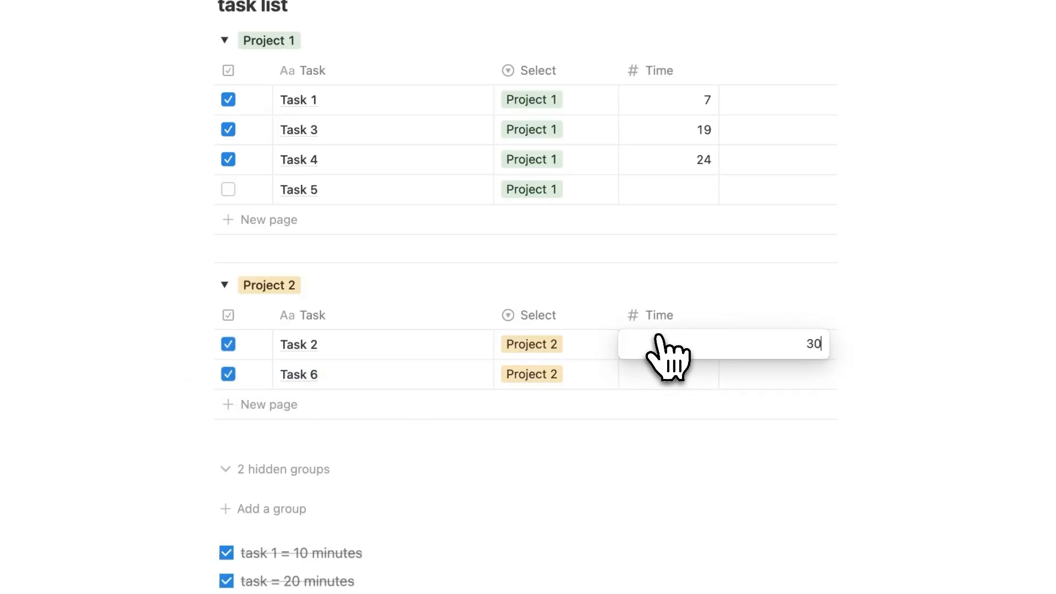
key("Return")
type("27")
key("Return")
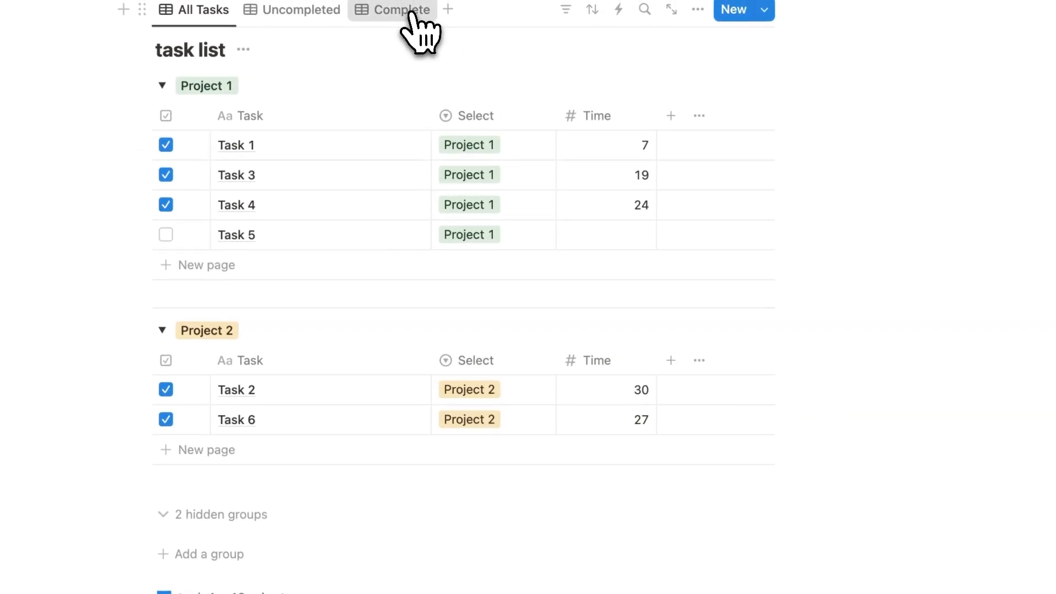
Open the Complete view and review the Time sums for the Project 1 and Project 2 groups.
left_click(410, 11)
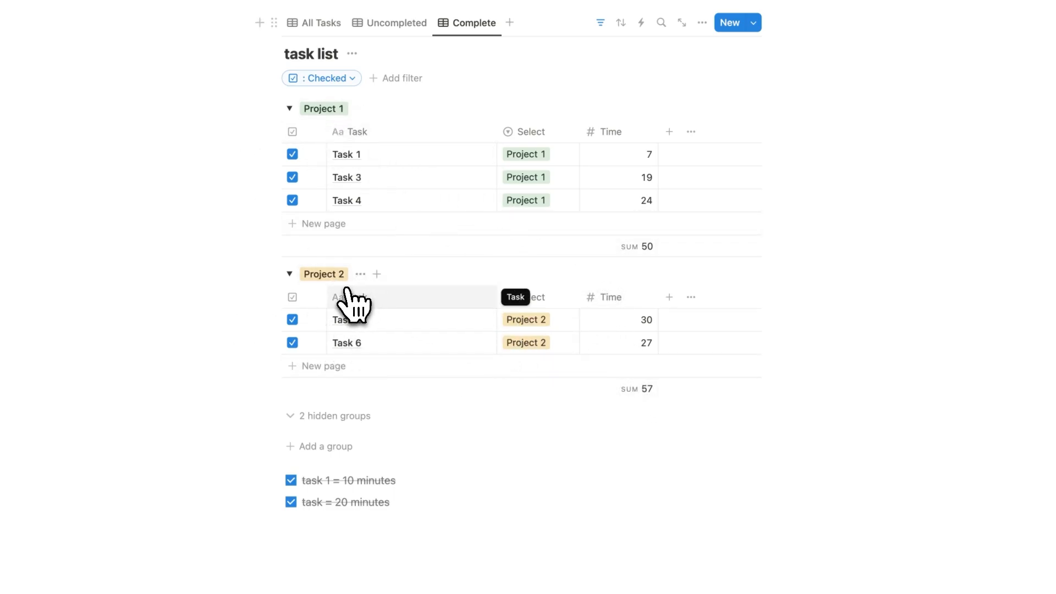
scroll(346, 288, "down", 2)
scroll(352, 291, "up", 3)
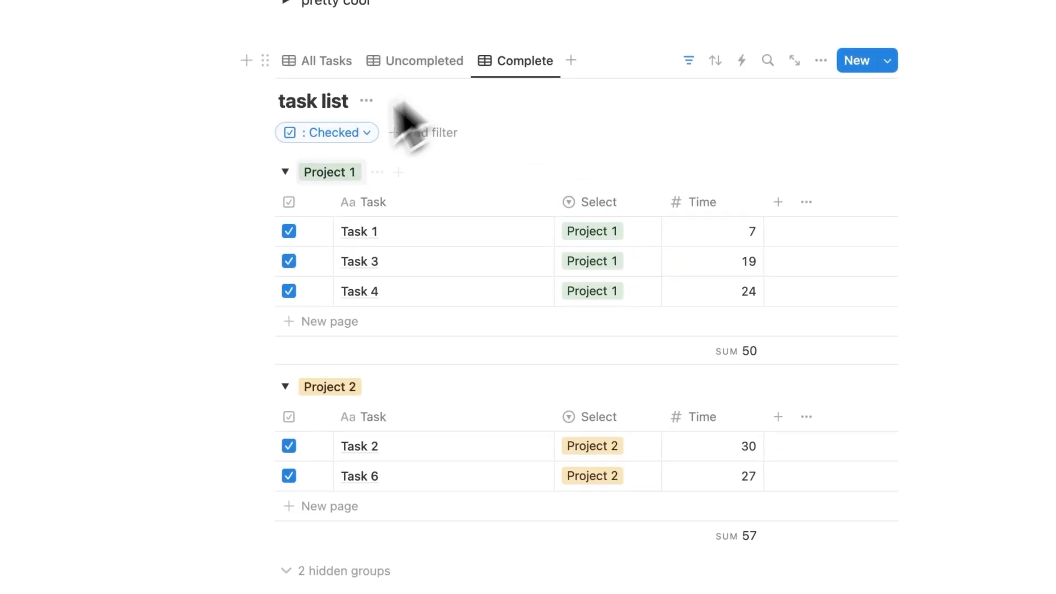
Delete the two checked to-do items, "task 1 = 10 minutes" and "task = 20 minutes", below the task list database.
scroll(693, 187, "down", 3)
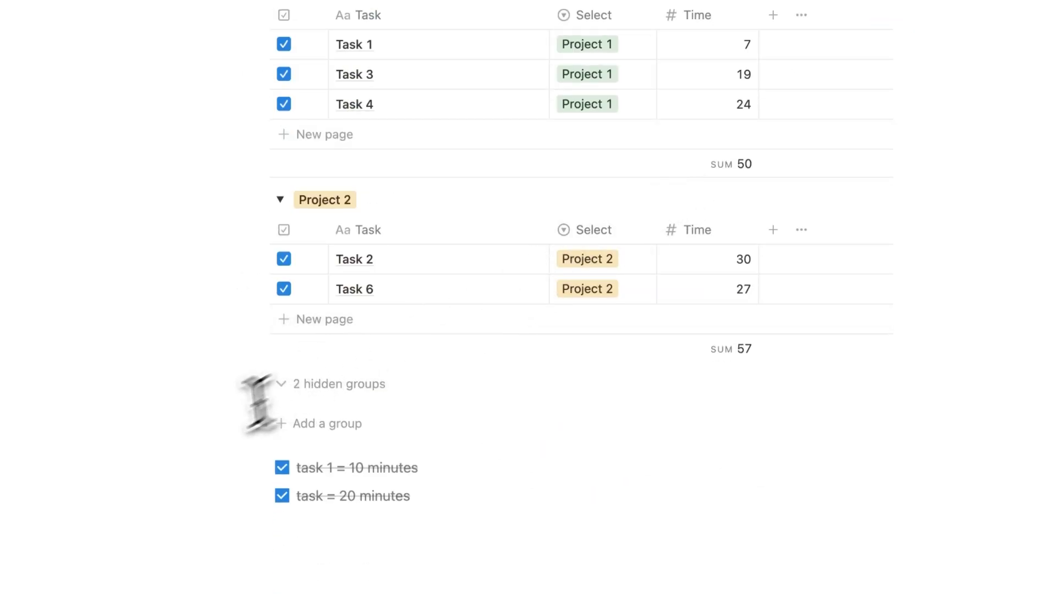
left_click_drag(149, 467, 423, 548)
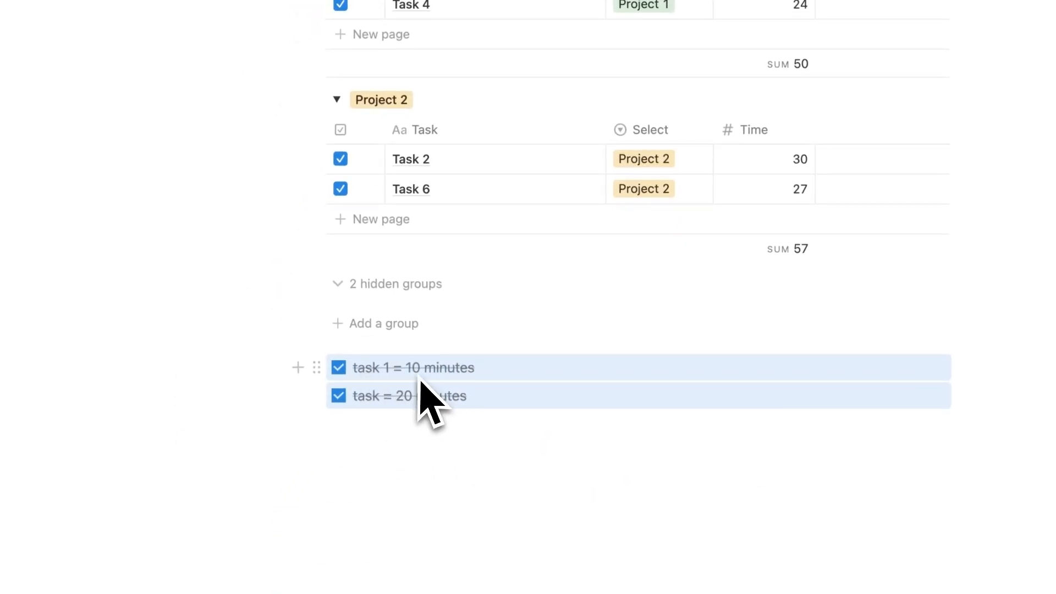
key("BackSpace")
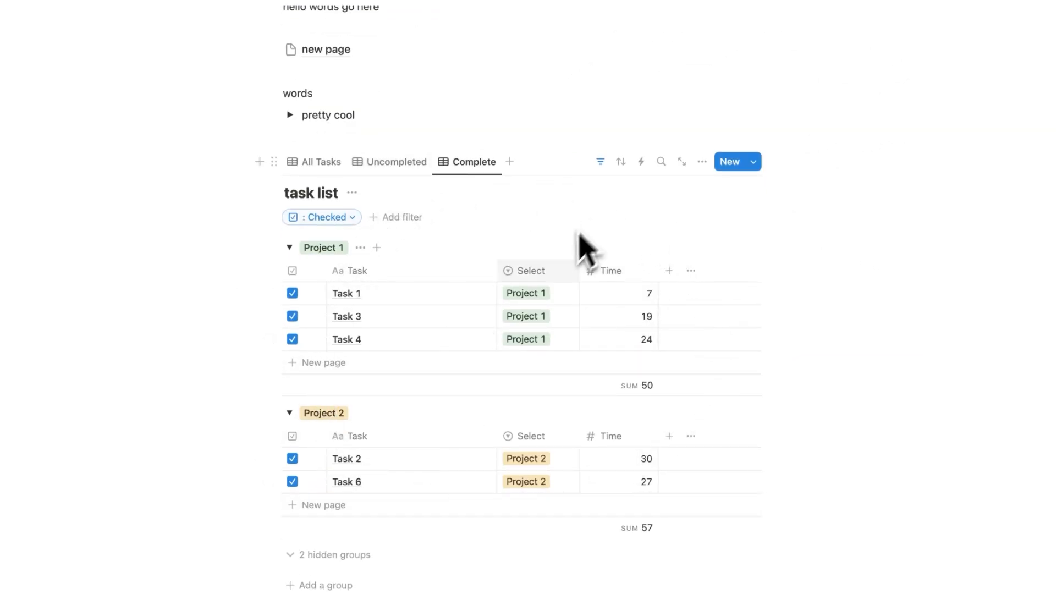
Open the "new page" subpage and insert a table view linked to the existing "task list" database from Dashboard.
scroll(578, 233, "up", 1)
left_click(351, 76)
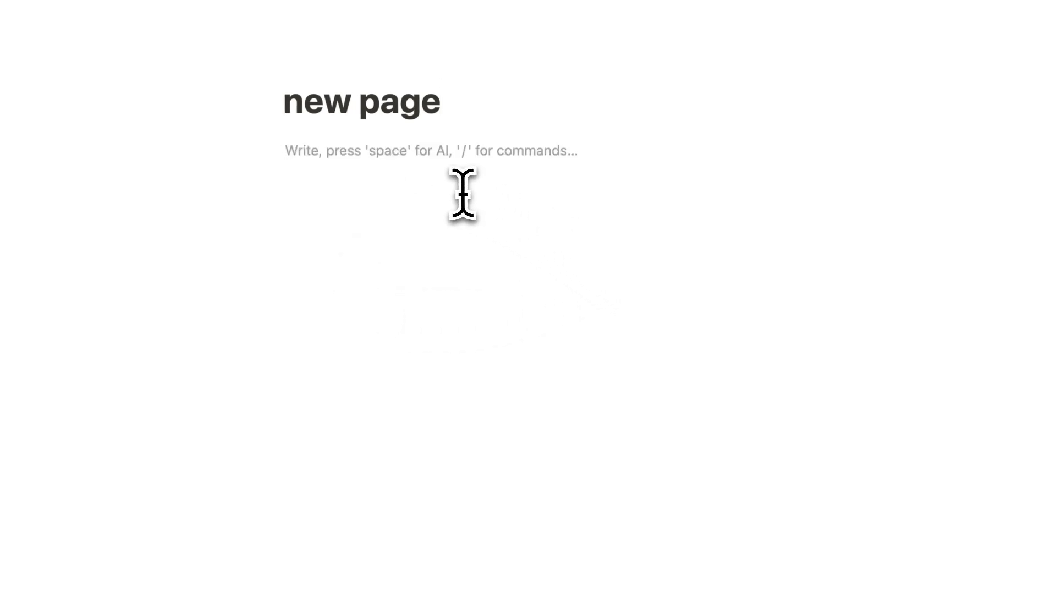
type("/data")
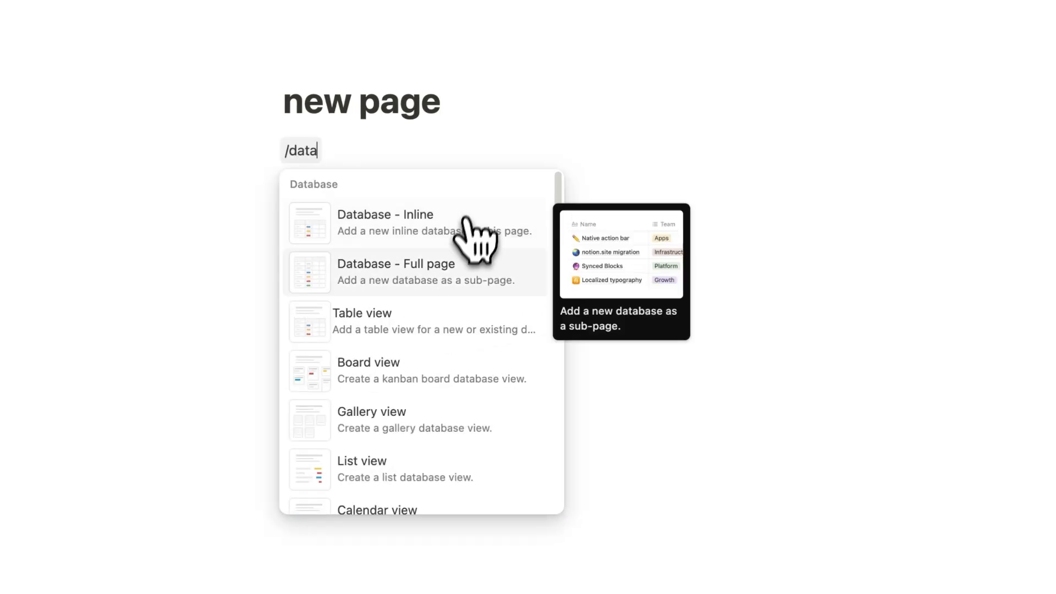
left_click(440, 325)
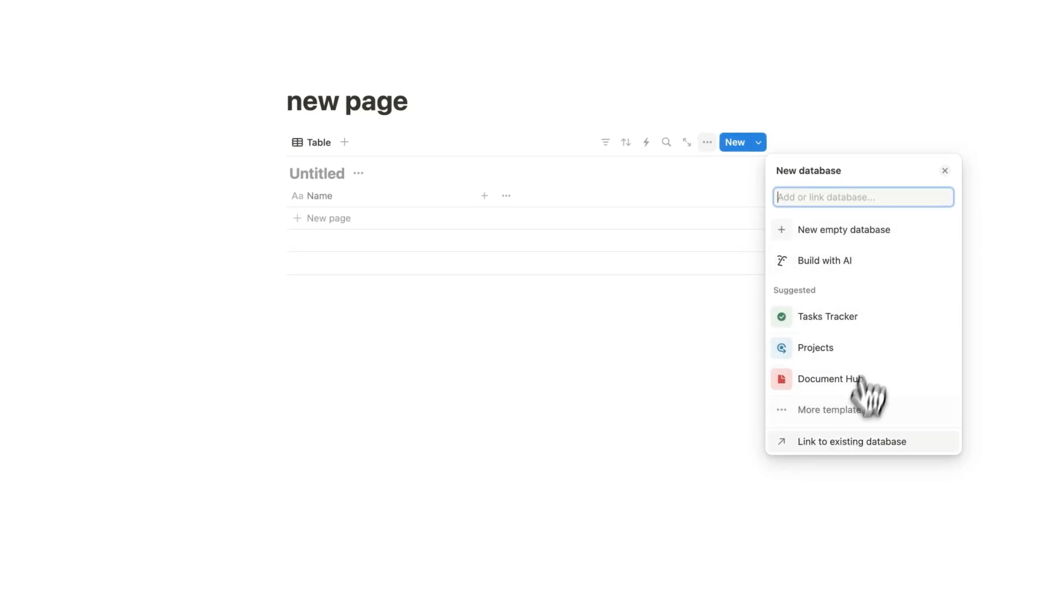
left_click(863, 441)
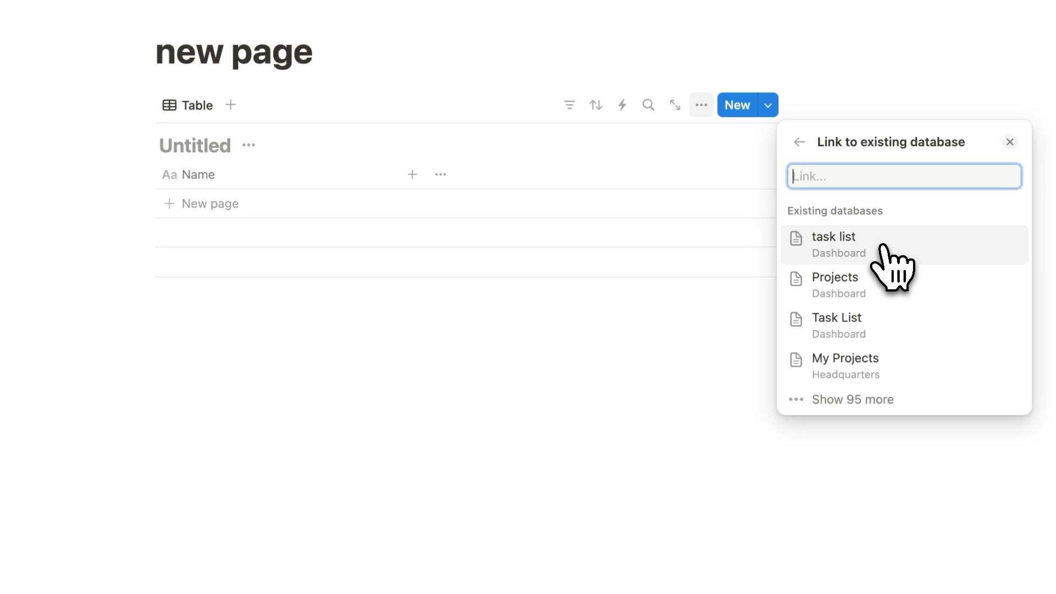
left_click(897, 267)
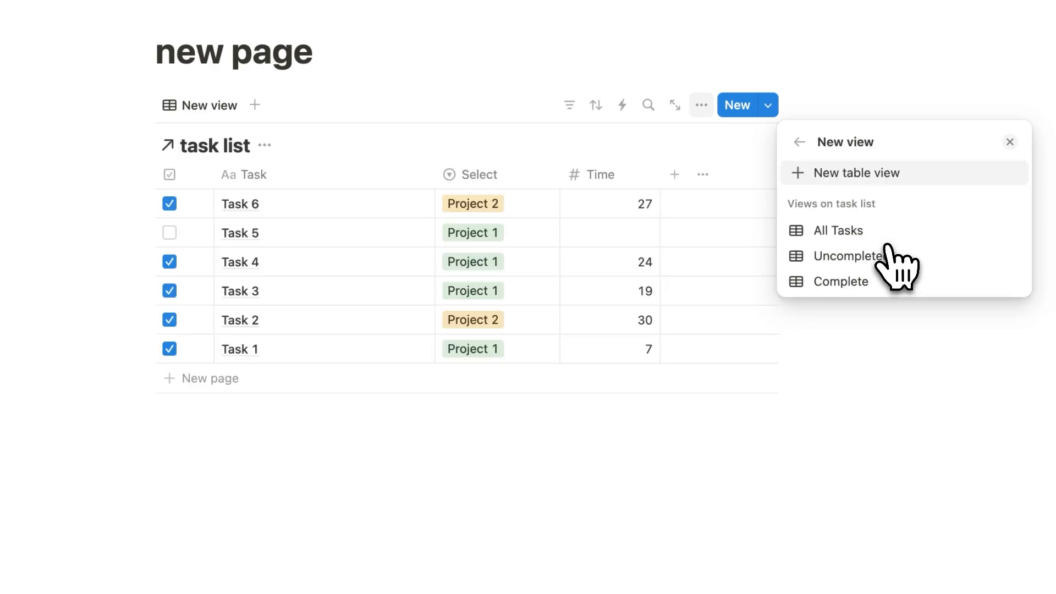
left_click(766, 401)
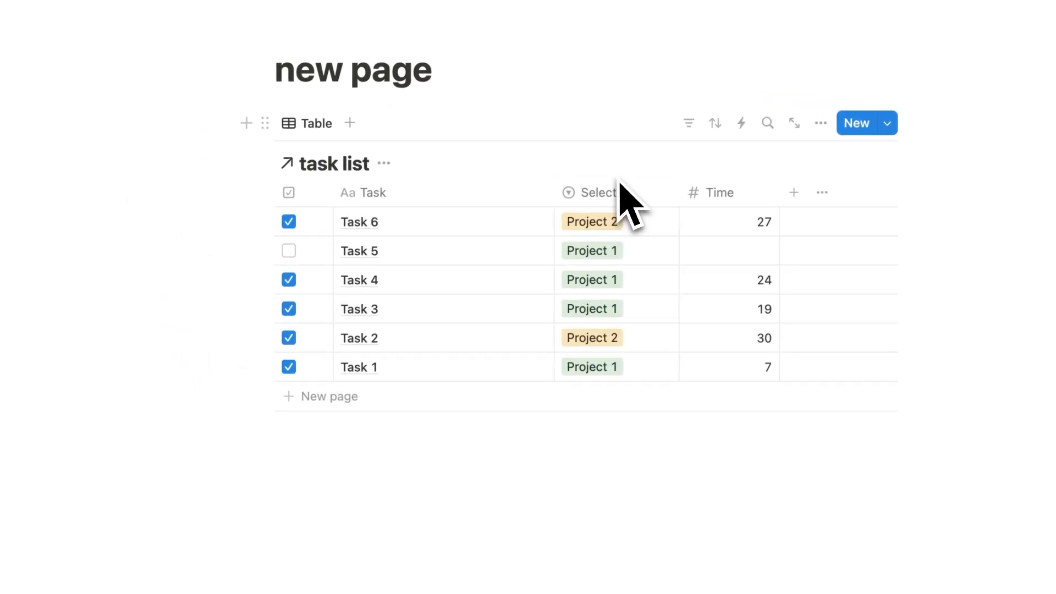